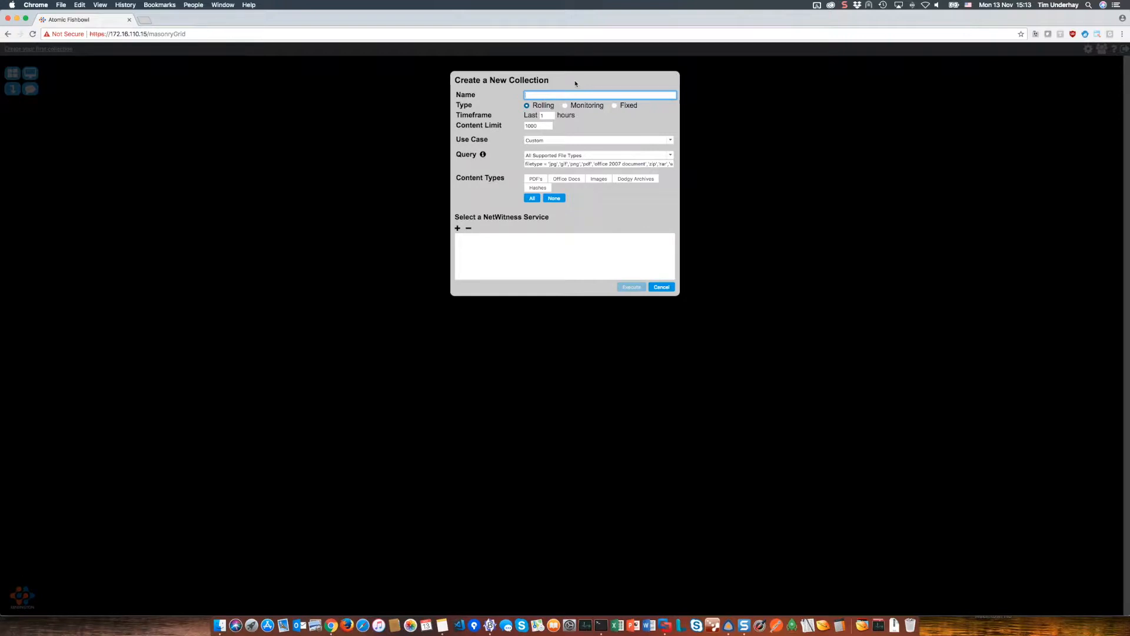
- Bring up the new collection form with its Add a NetWitness Service panel, REST port 50103 prefilled
{"action": "mouse_move", "coordinate": [537, 107]}
- Add a NetWitness service at 172.16.110.3 with its username, password and REST port 50104
{"action": "left_click", "coordinate": [457, 228]}
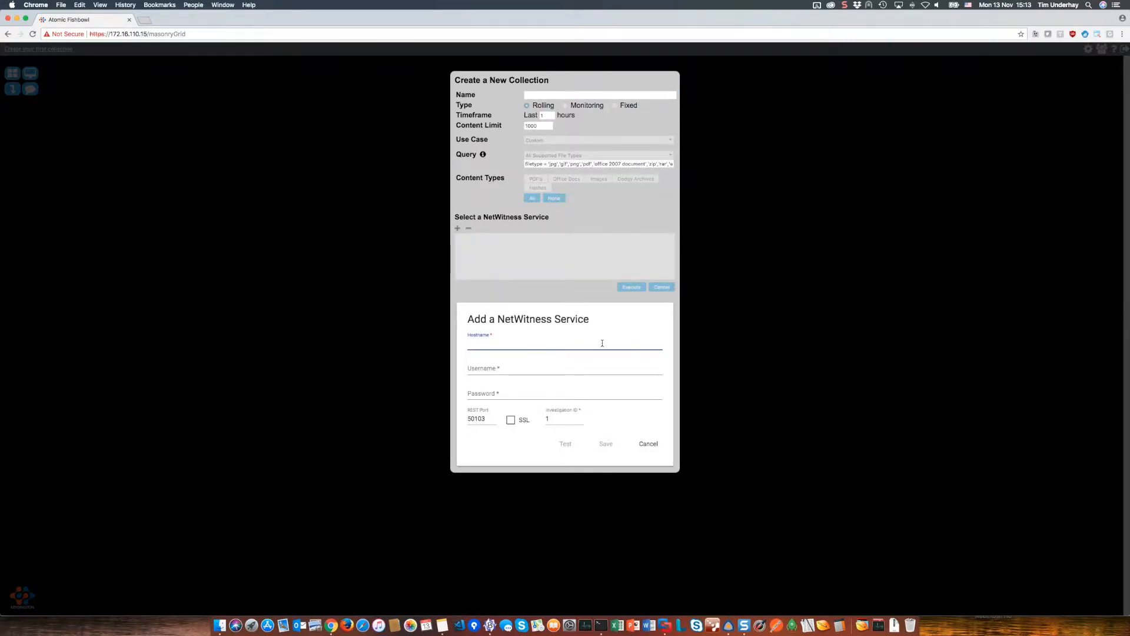
{"action": "type", "text": "172"}
{"action": "key", "text": "Down"}
{"action": "key", "text": "Tab"}
{"action": "type", "text": "admin"}
{"action": "key", "text": "Tab"}
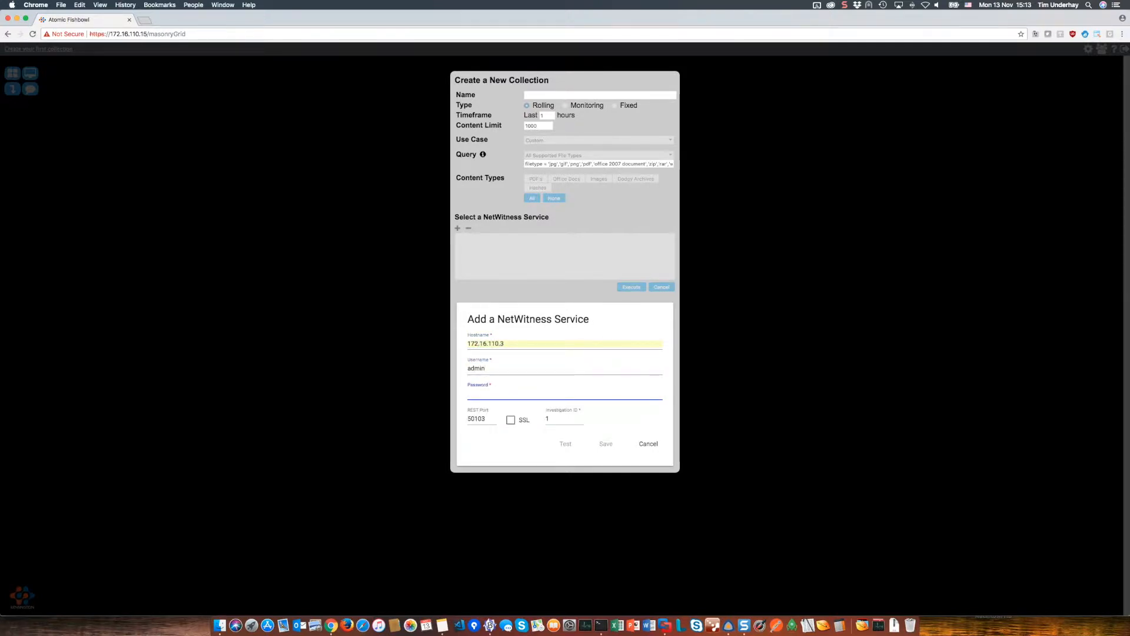
{"action": "type", "text": "•••••••"}
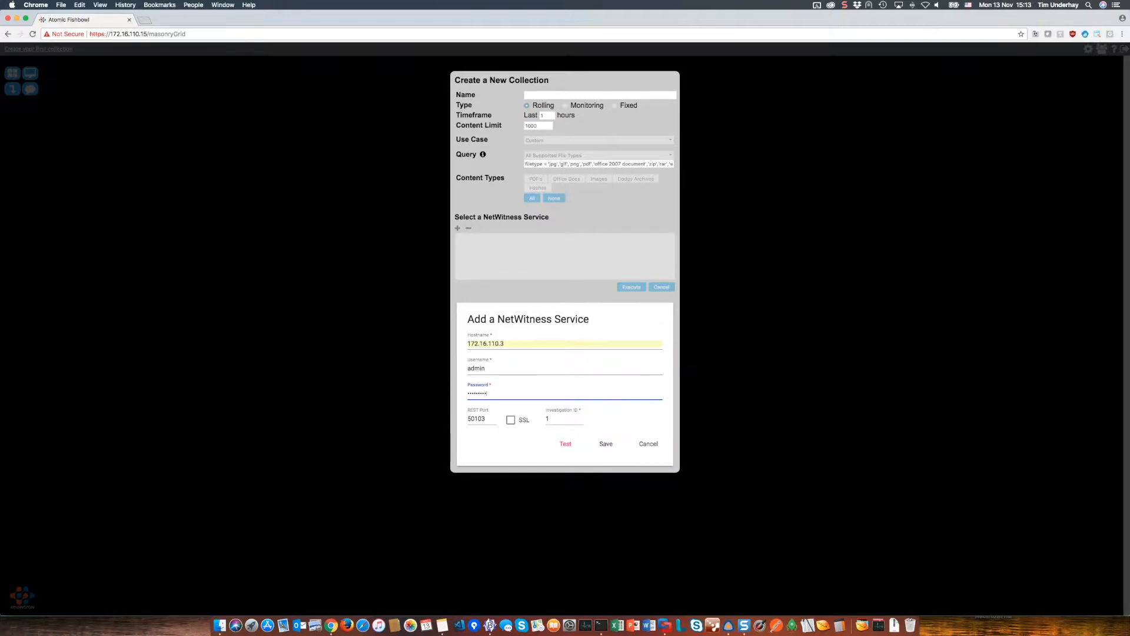
{"action": "key", "text": "Tab"}
{"action": "key", "text": "BackSpace"}
{"action": "type", "text": "4"}
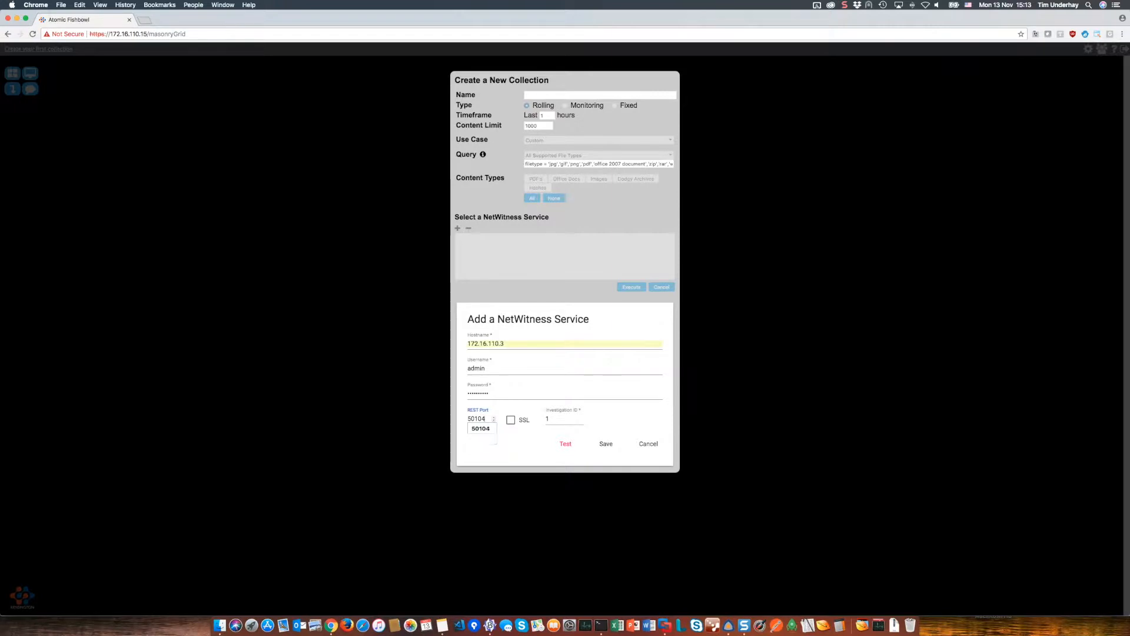
{"action": "key", "text": "Tab"}
- Enable SSL, set investigation ID 6, test the connection and save the service
{"action": "left_click", "coordinate": [514, 422]}
{"action": "mouse_move", "coordinate": [565, 419]}
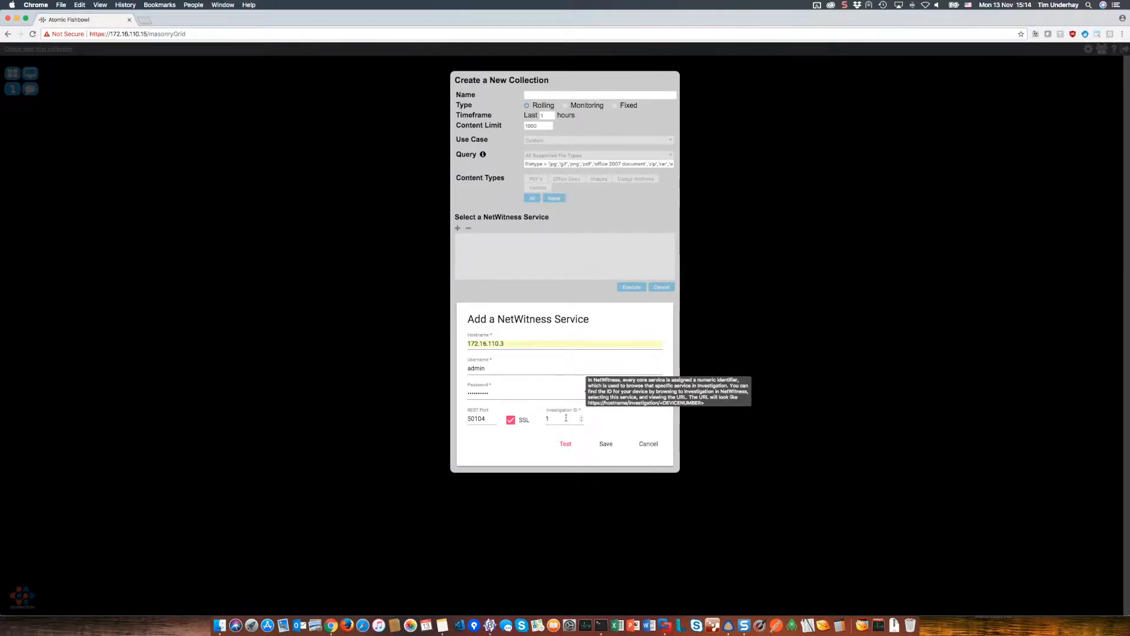
{"action": "double_click", "coordinate": [566, 417]}
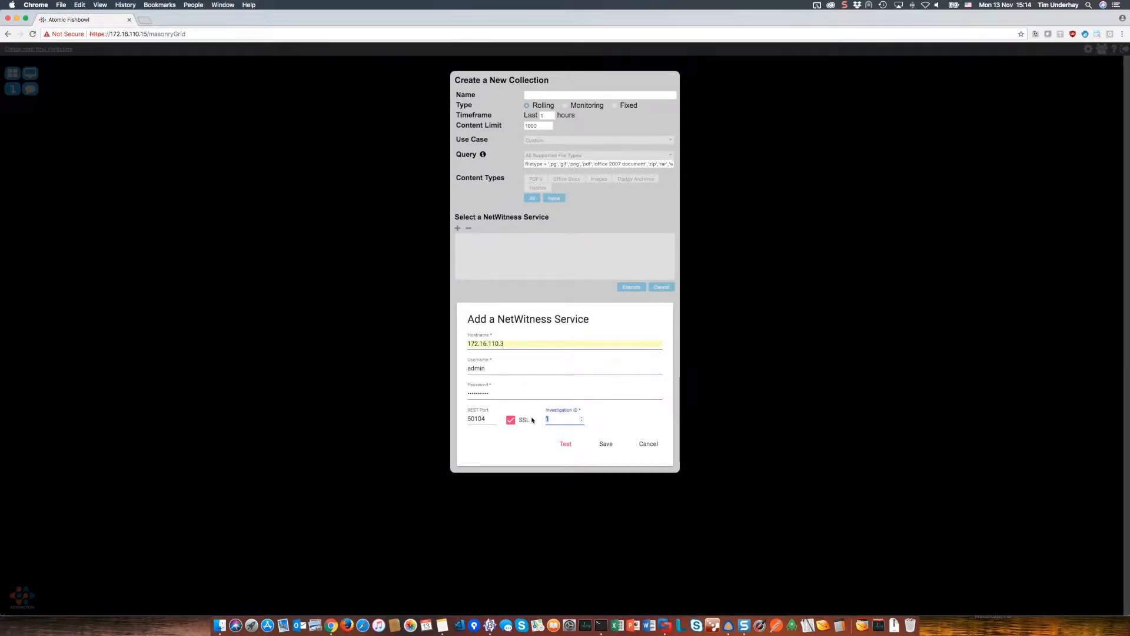
{"action": "type", "text": "6"}
{"action": "left_click", "coordinate": [634, 432]}
{"action": "left_click", "coordinate": [566, 446]}
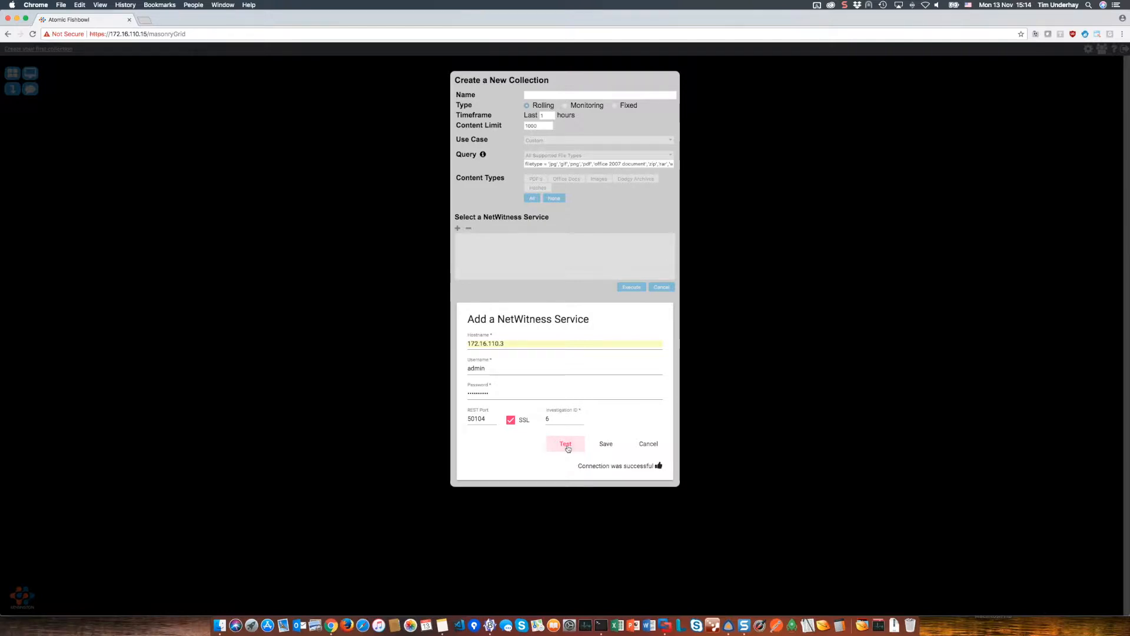
{"action": "left_click", "coordinate": [605, 449]}
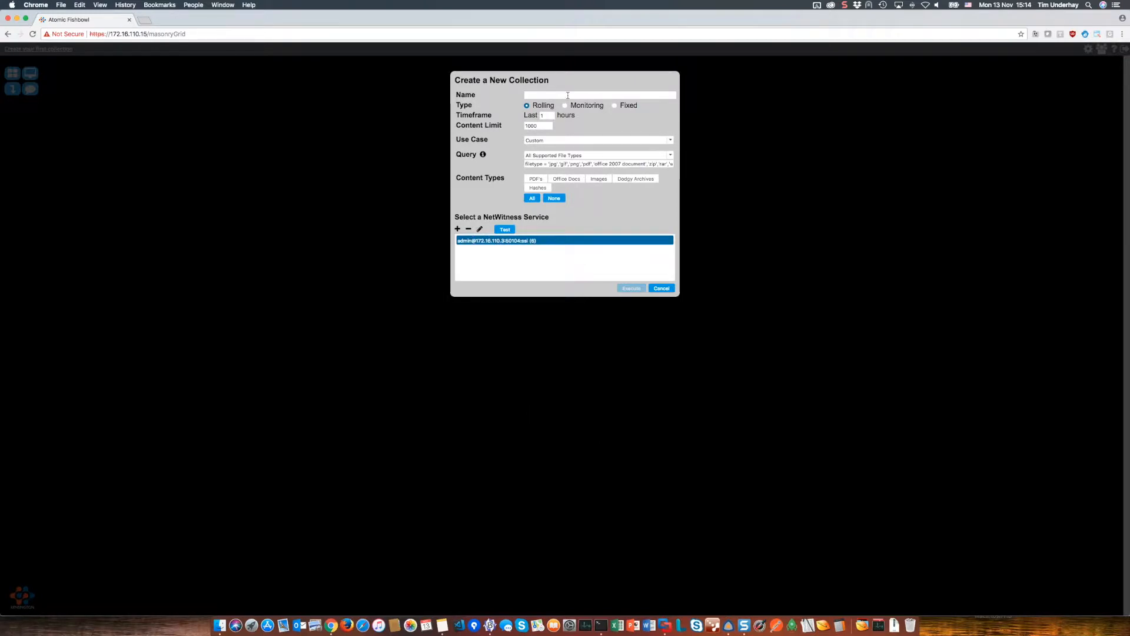
- Choose the Outbound Documents use case and name the collection 'Outbound Documents - Rolling'
{"action": "left_click", "coordinate": [558, 143]}
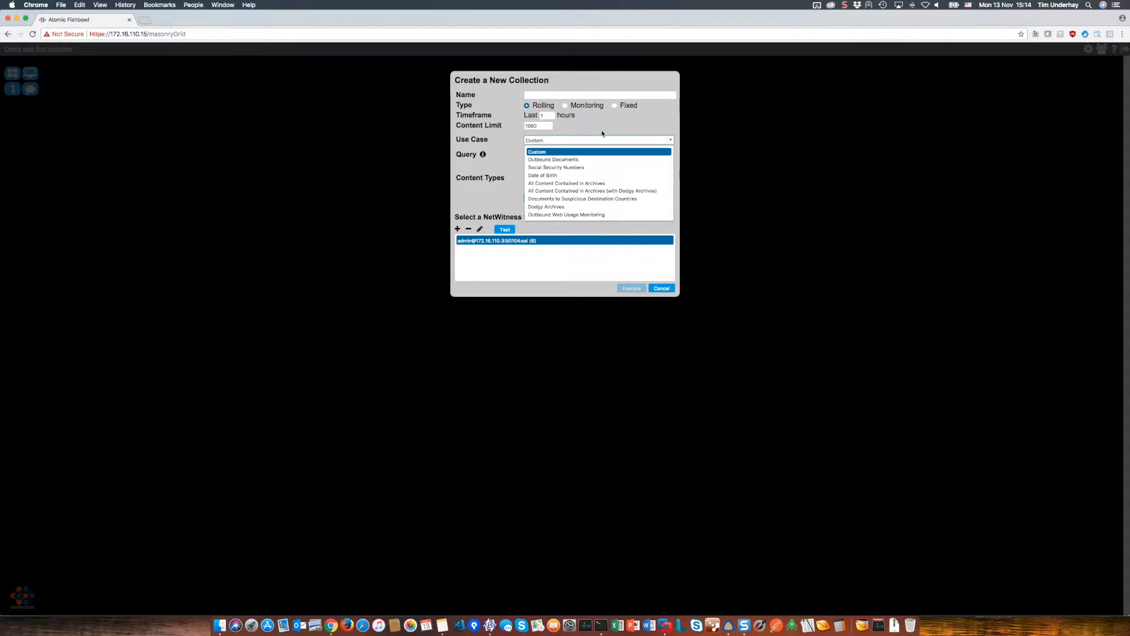
{"action": "left_click", "coordinate": [545, 159]}
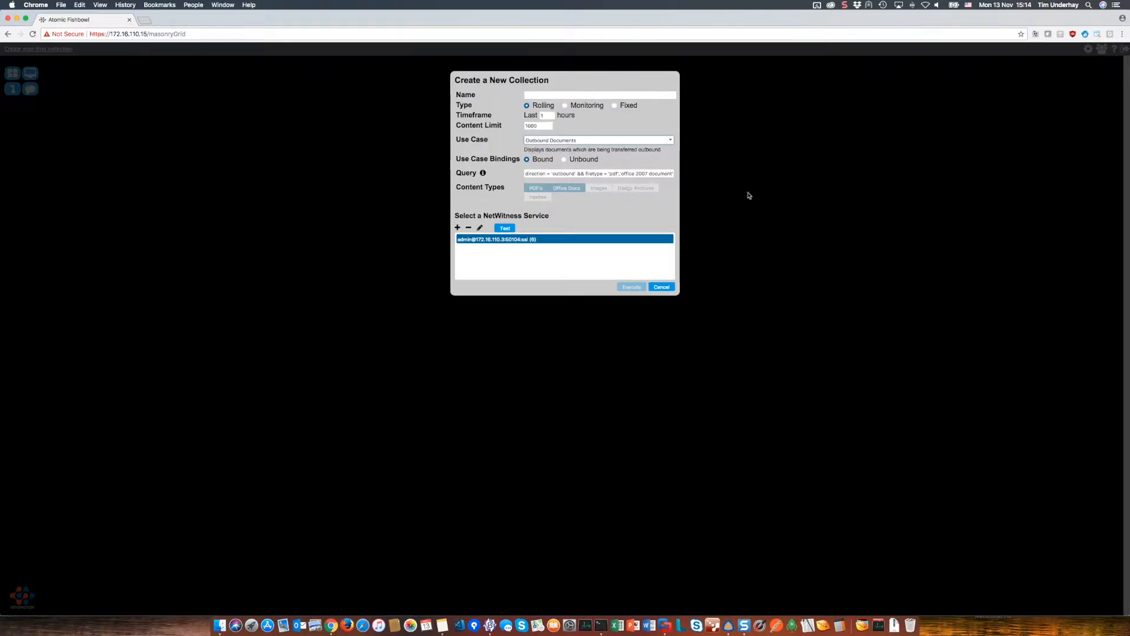
{"action": "left_click", "coordinate": [548, 96]}
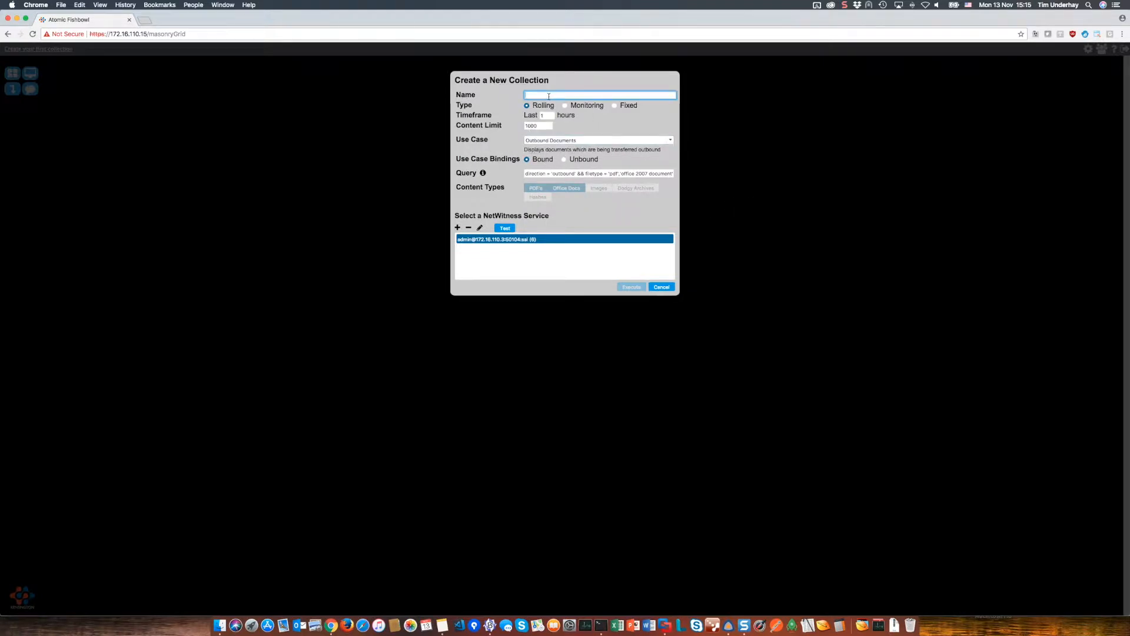
{"action": "type", "text": "Outbou"}
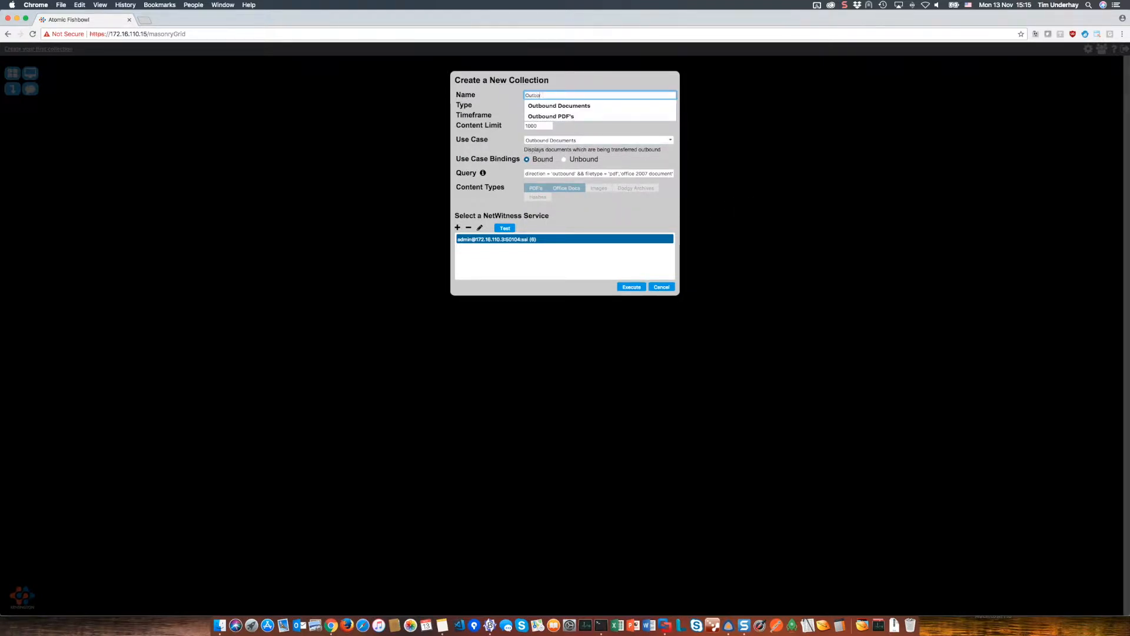
{"action": "type", "text": "d"}
{"action": "key", "text": "BackSpace"}
{"action": "key", "text": "Down"}
{"action": "key", "text": "Return"}
{"action": "type", "text": "- Ro"}
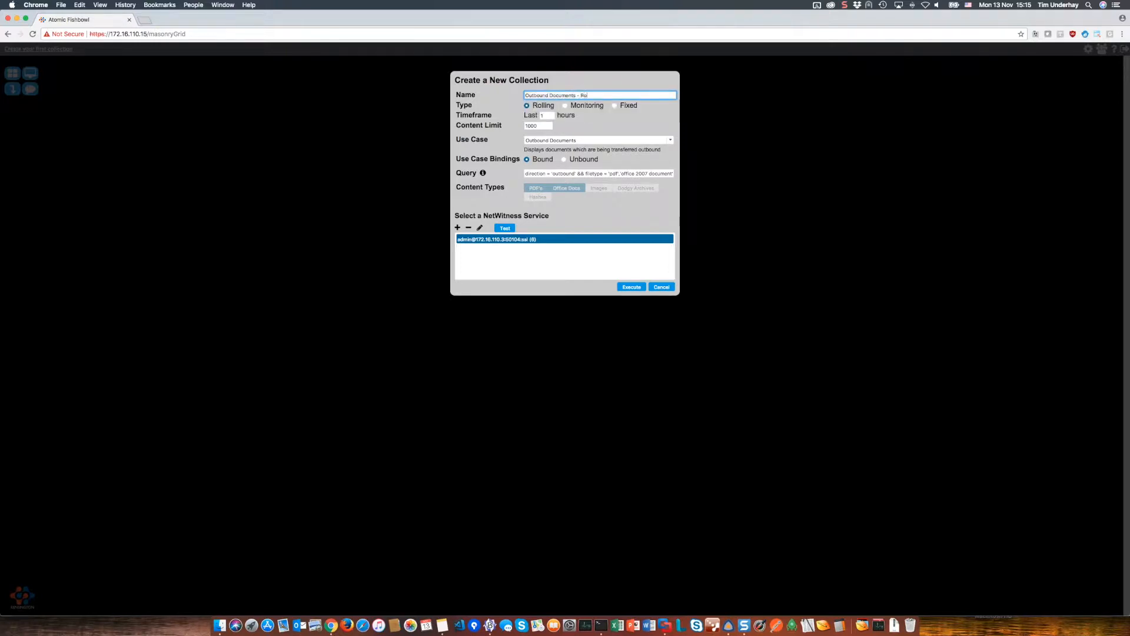
{"action": "type", "text": "lling"}
- Execute the Outbound Documents - Rolling collection until its 9 document previews appear, then go full screen
{"action": "left_click", "coordinate": [632, 288]}
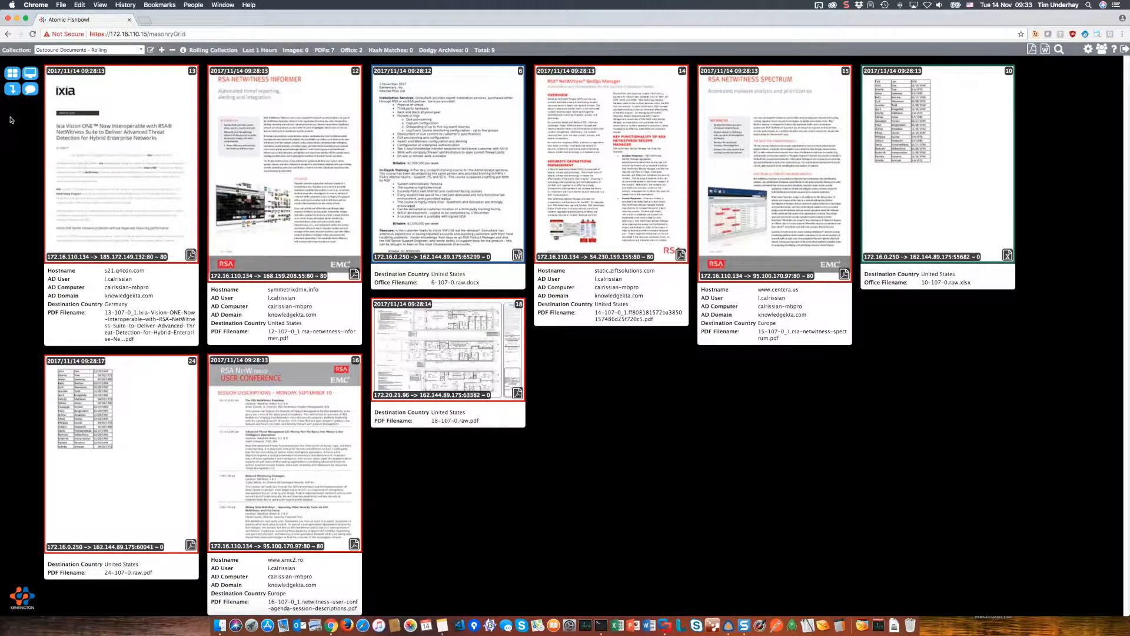
{"action": "left_click", "coordinate": [28, 75]}
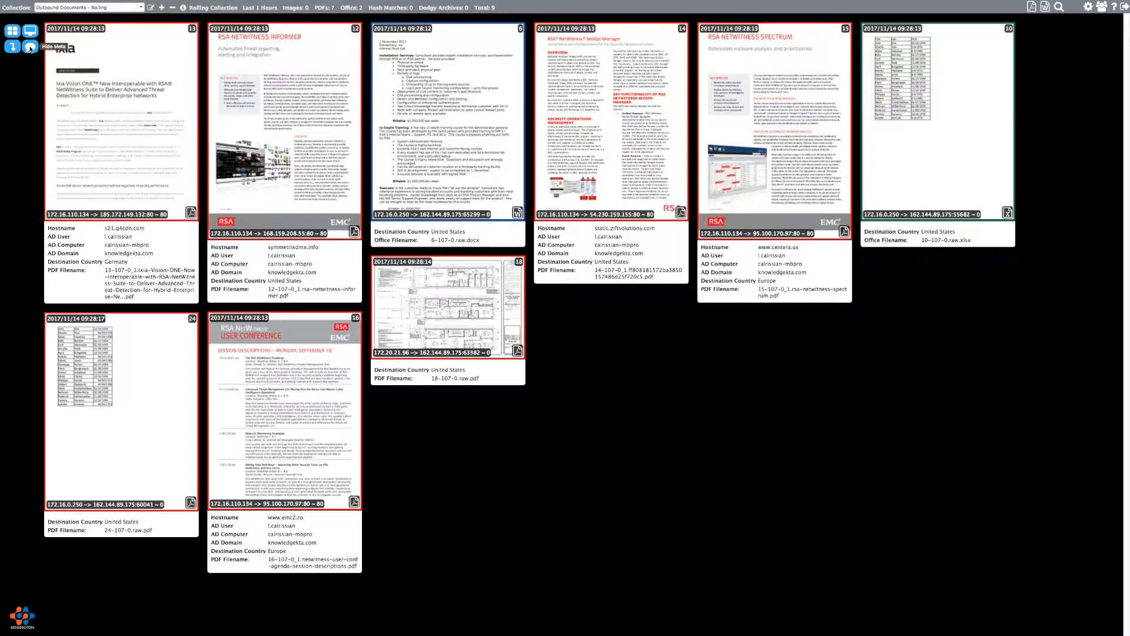
- Hide and then restore the metadata under each document card, then bring up Preferences
{"action": "left_click", "coordinate": [29, 47]}
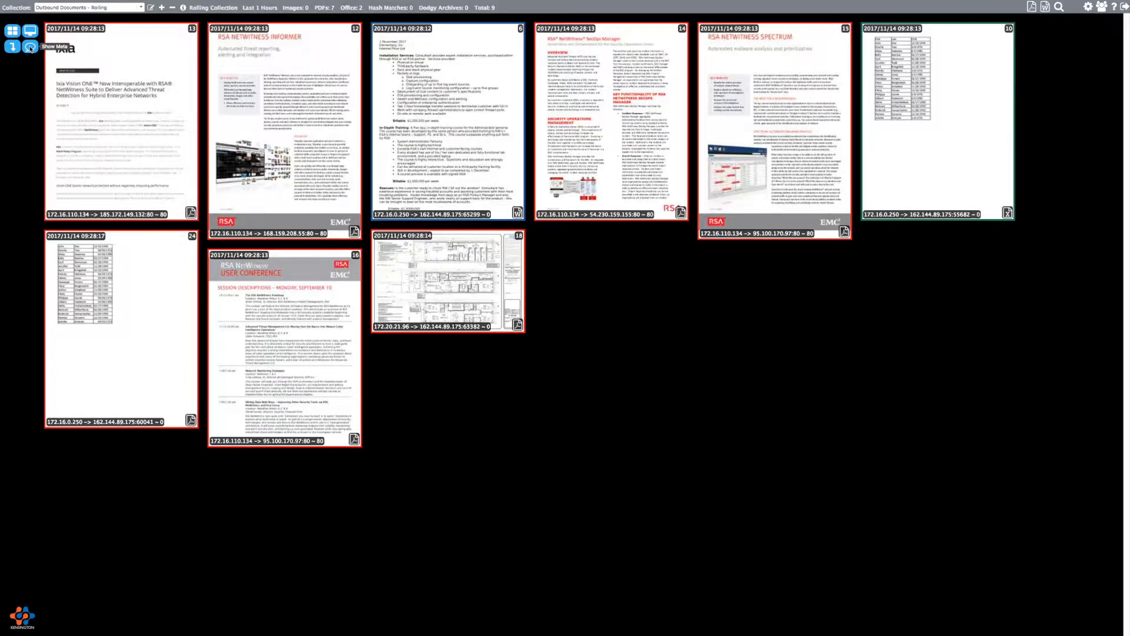
{"action": "left_click", "coordinate": [30, 47]}
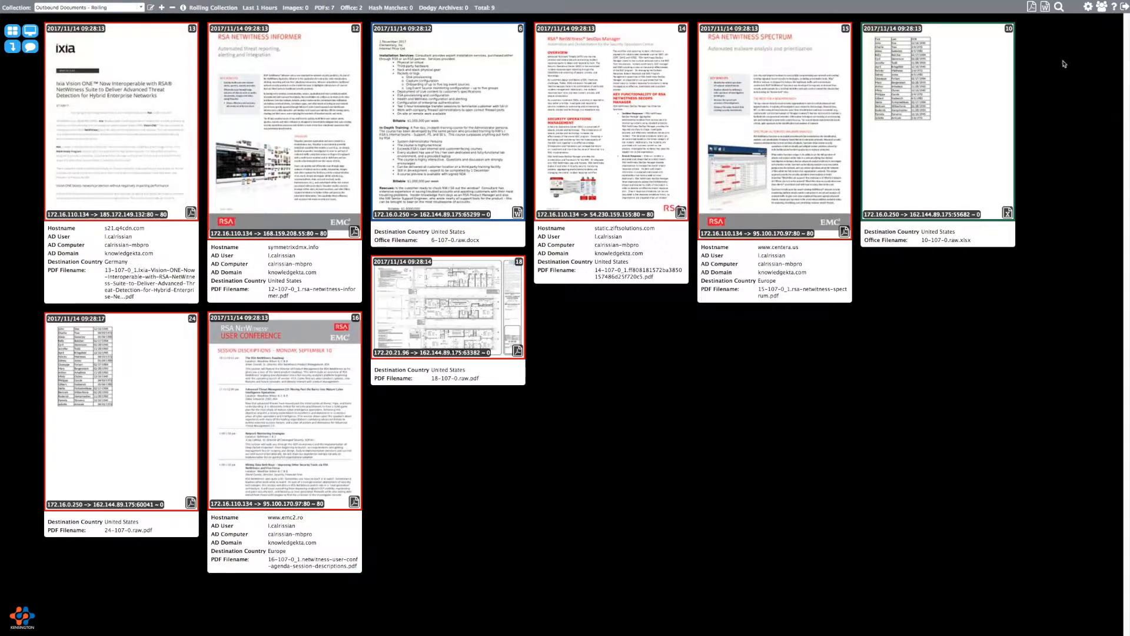
{"action": "left_click", "coordinate": [1087, 7]}
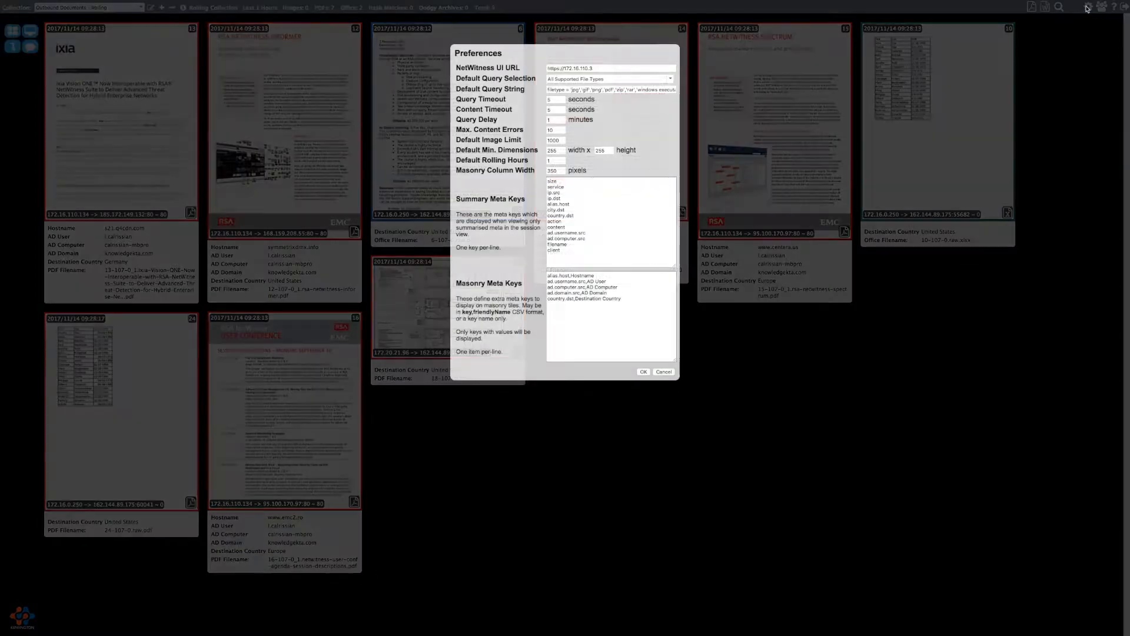
{"action": "left_click", "coordinate": [627, 308]}
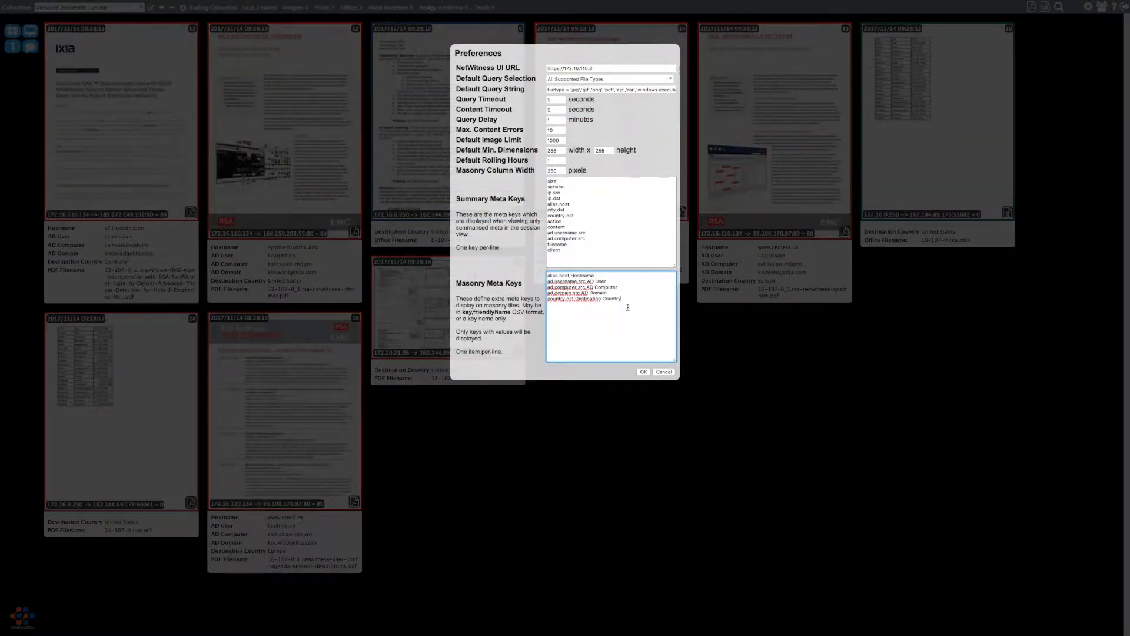
{"action": "key", "text": "shift+Home"}
{"action": "key", "text": "super+c"}
{"action": "key", "text": "BackSpace"}
{"action": "left_click", "coordinate": [641, 370]}
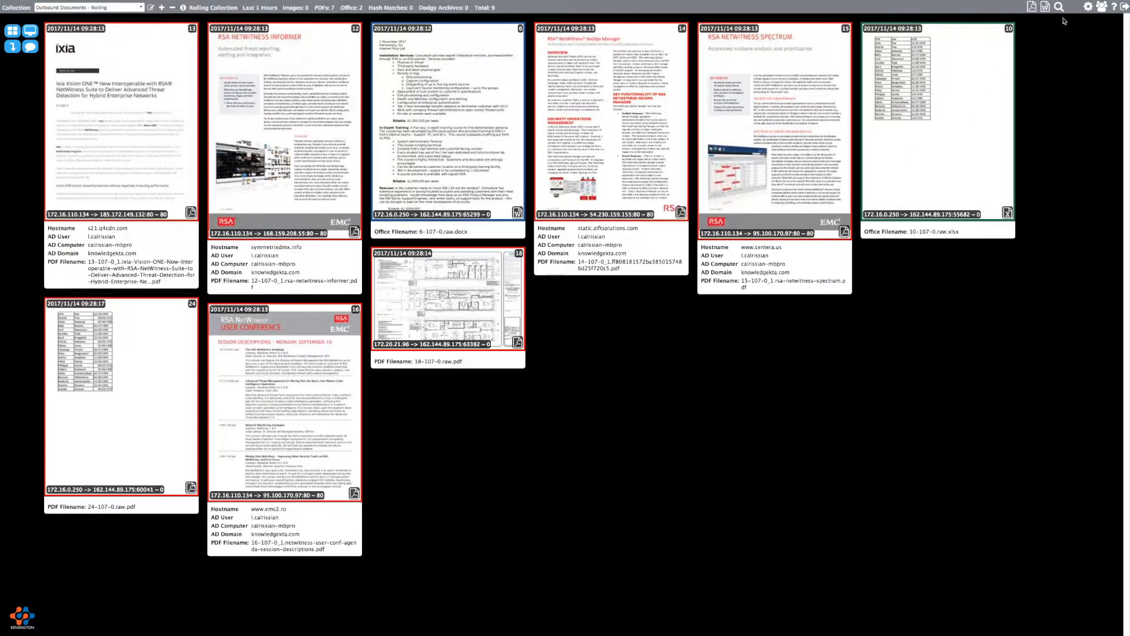
{"action": "left_click", "coordinate": [1087, 7]}
{"action": "left_click", "coordinate": [627, 325]}
{"action": "key", "text": "Return"}
{"action": "key", "text": "super+v"}
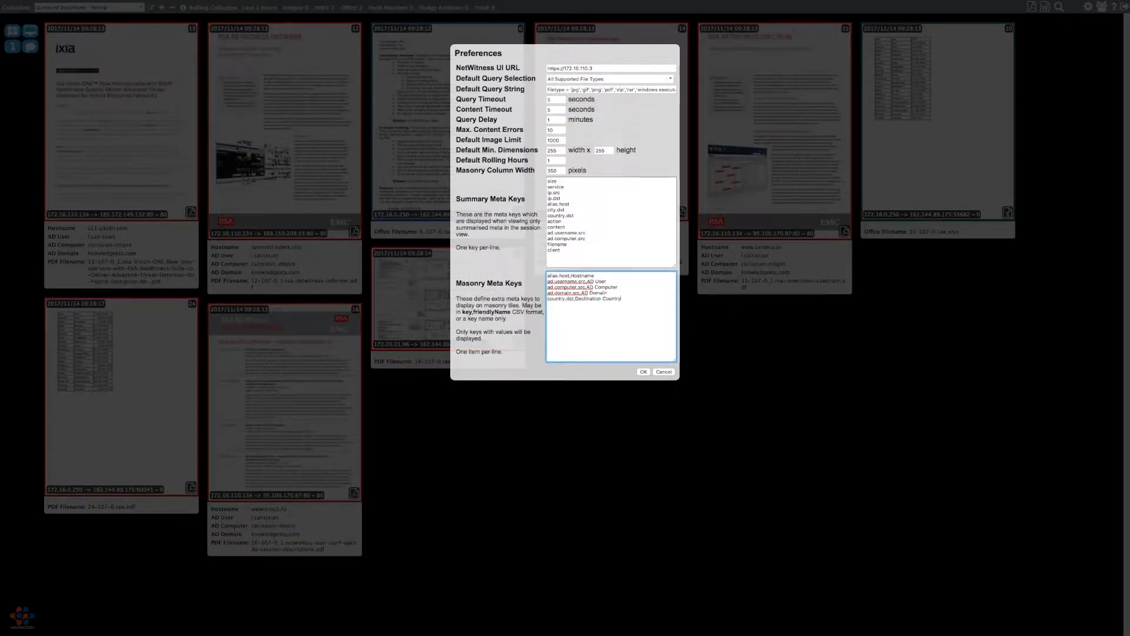
{"action": "left_click", "coordinate": [645, 372]}
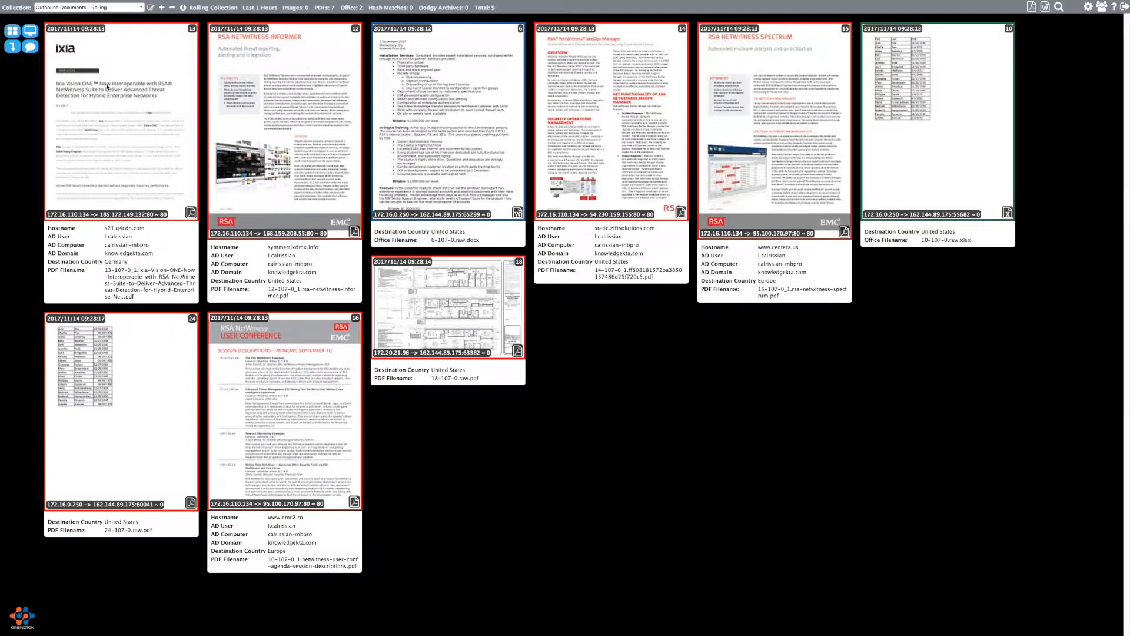
- Preview 6-107-0.raw.docx, then look over the summary meta keys in Preferences without changes
{"action": "left_click", "coordinate": [473, 125]}
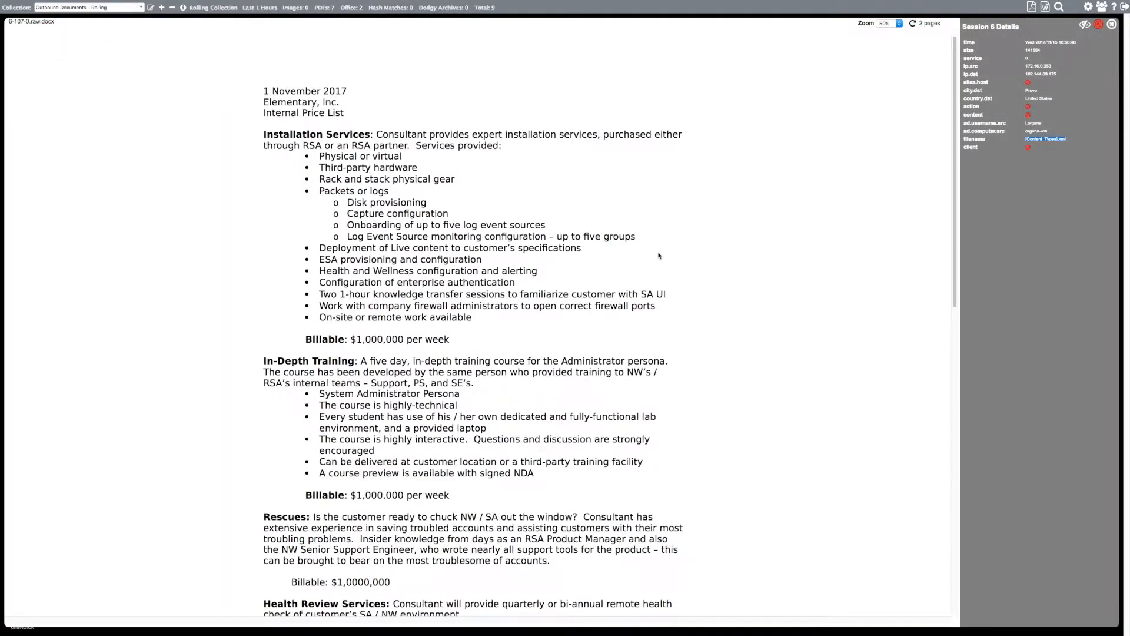
{"action": "scroll", "coordinate": [658, 256], "scroll_direction": "down", "scroll_amount": 10}
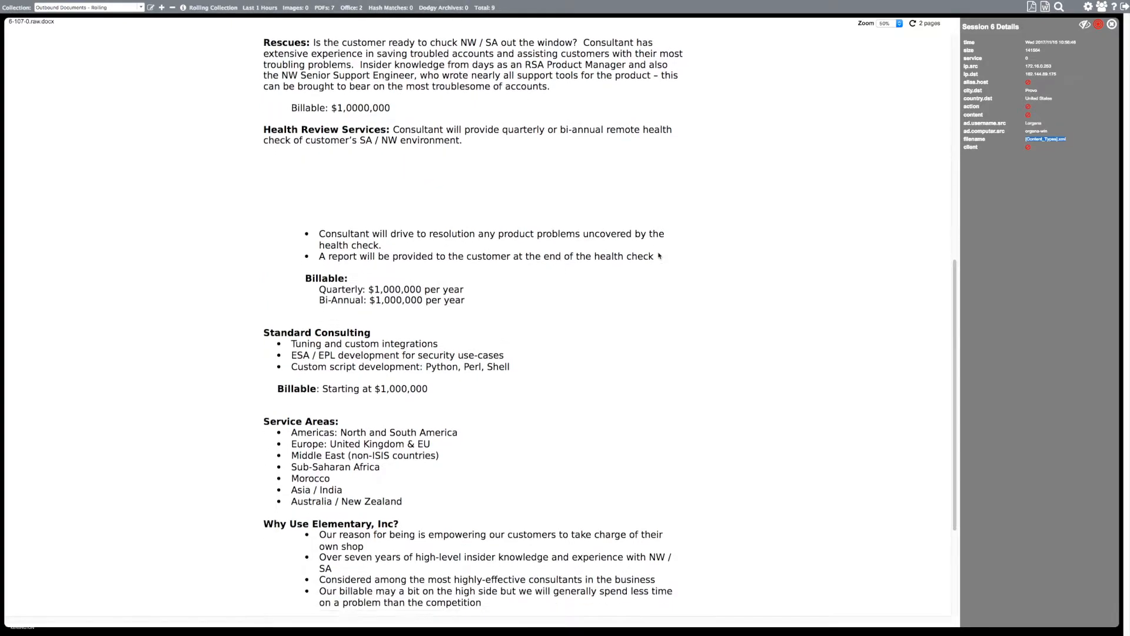
{"action": "scroll", "coordinate": [659, 255], "scroll_direction": "up", "scroll_amount": 10}
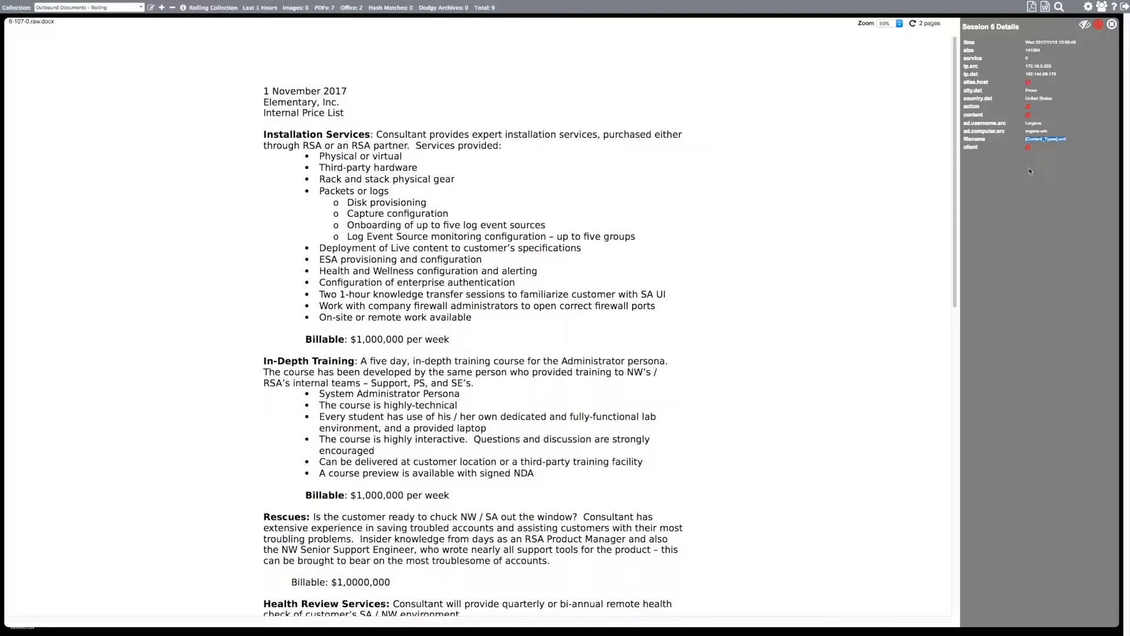
{"action": "left_click", "coordinate": [1111, 24]}
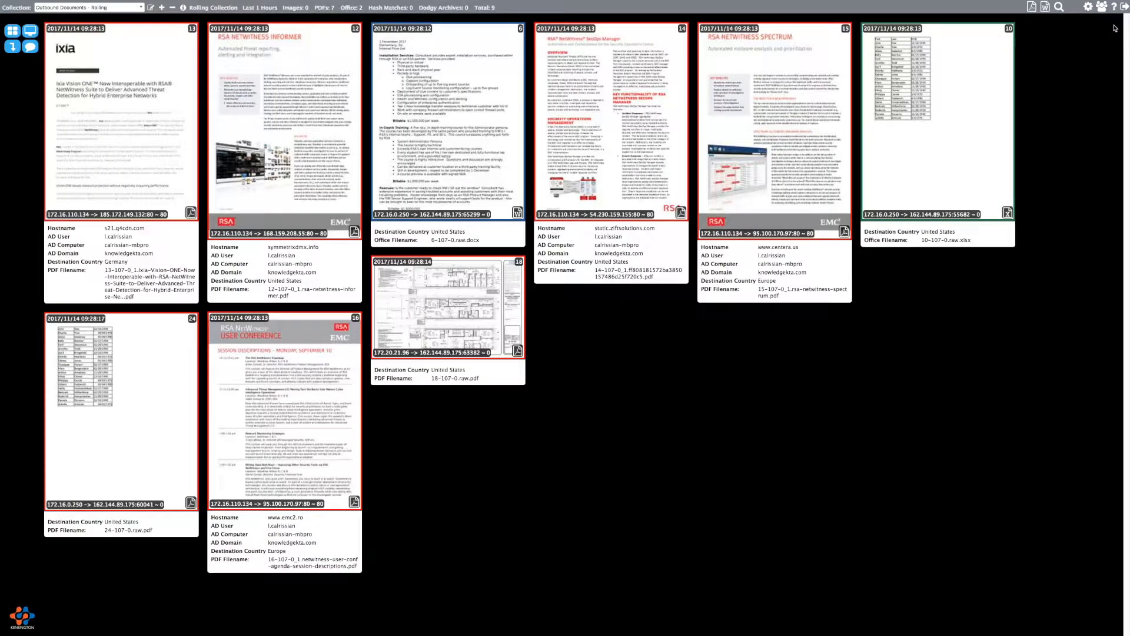
{"action": "left_click", "coordinate": [1088, 7]}
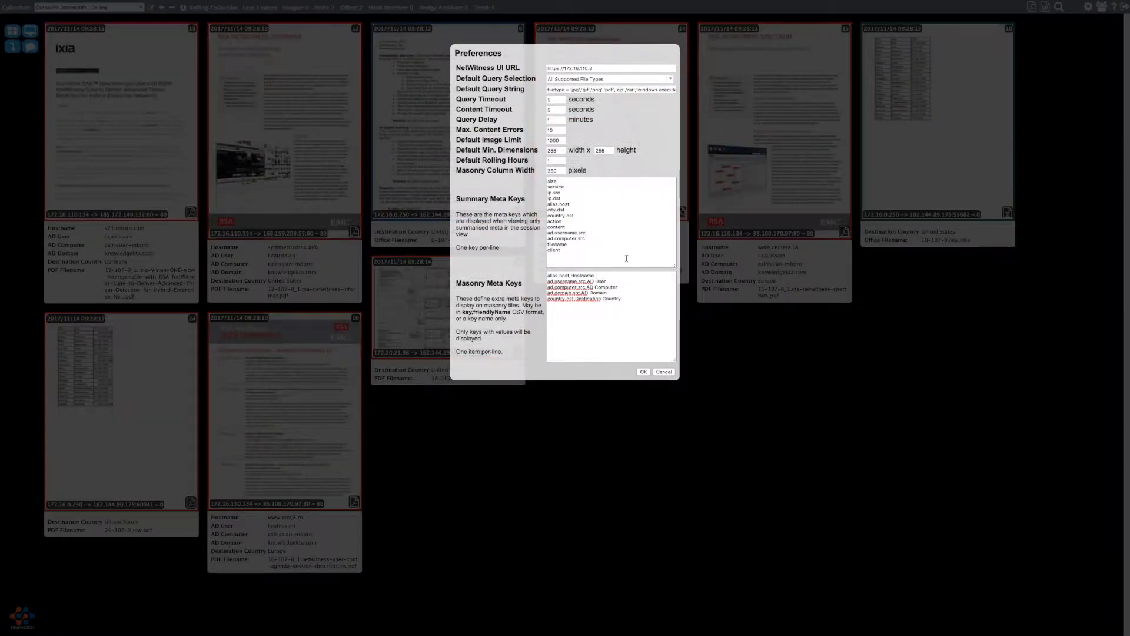
{"action": "left_click_drag", "start_coordinate": [549, 181], "coordinate": [582, 251]}
{"action": "left_click", "coordinate": [585, 250]}
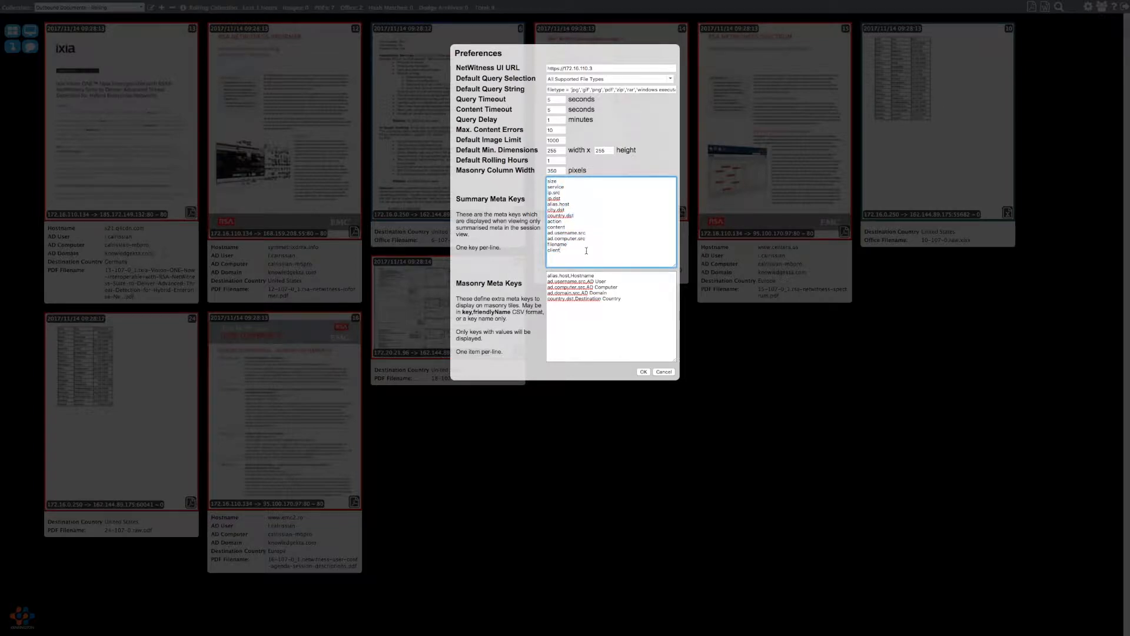
{"action": "left_click", "coordinate": [664, 372]}
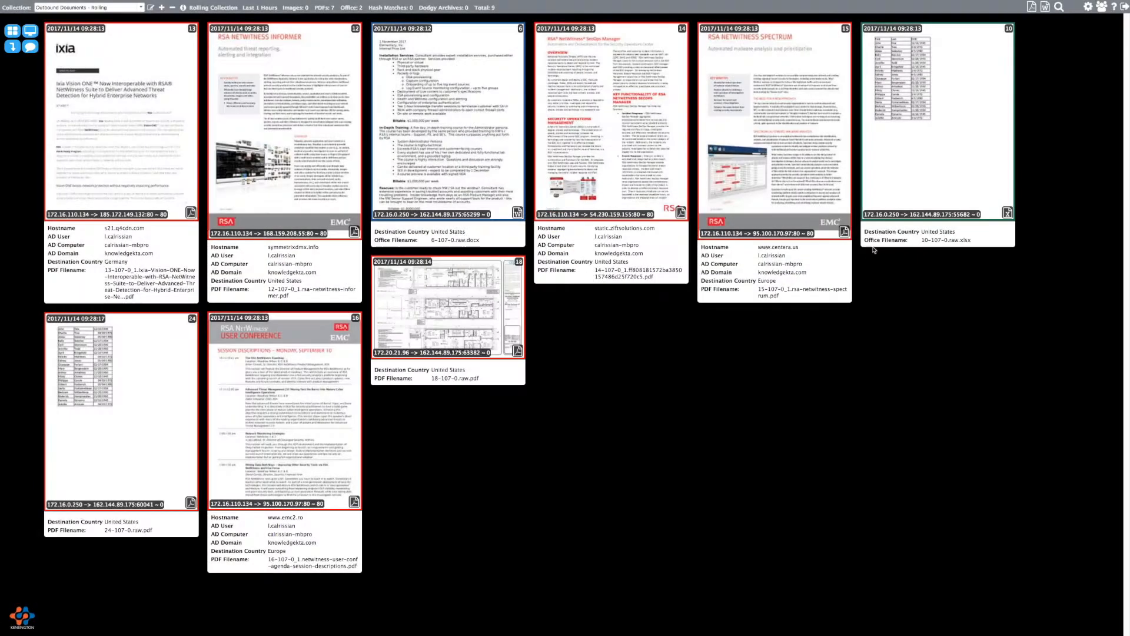
- Reopen the Word price list and expand its analysis.session, netname and filename metadata values
{"action": "left_click", "coordinate": [501, 68]}
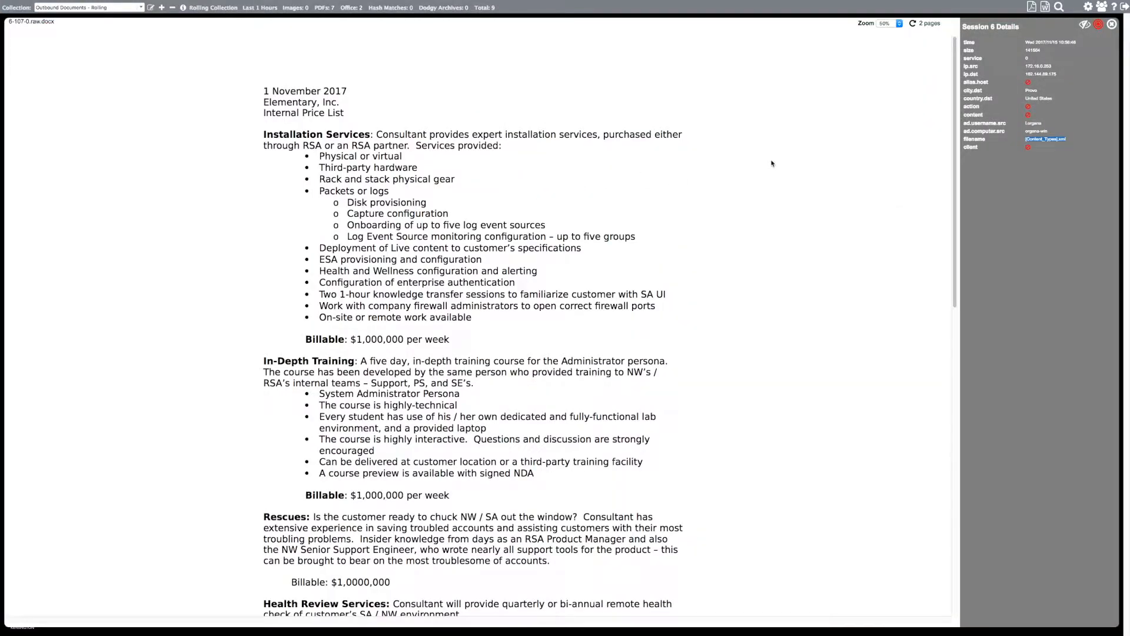
{"action": "left_click", "coordinate": [1084, 27]}
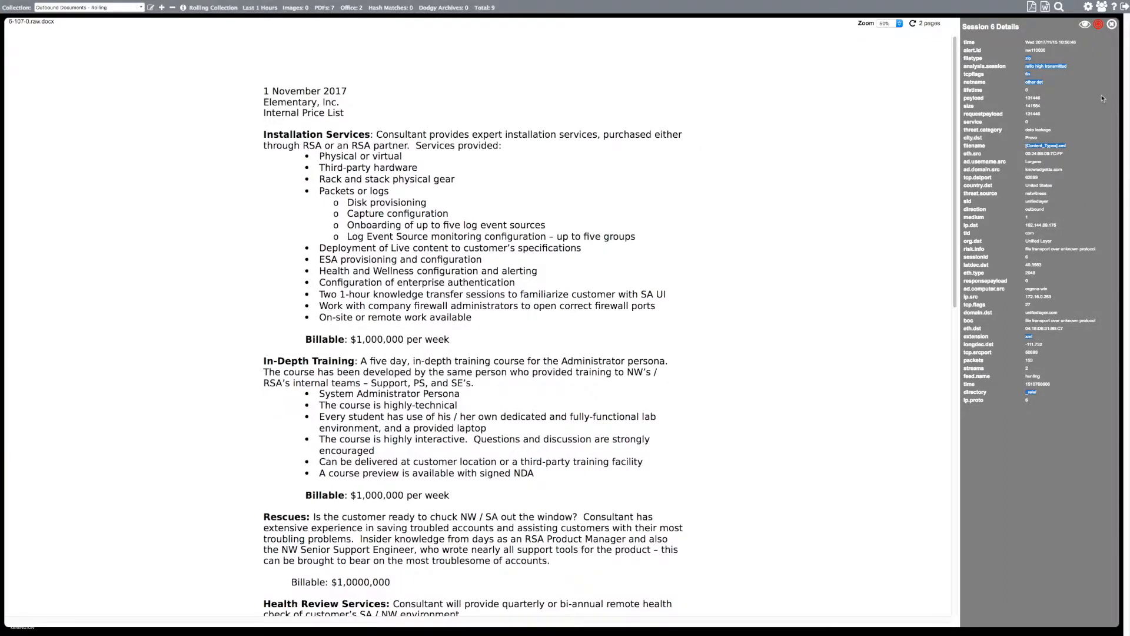
{"action": "left_click", "coordinate": [1063, 66]}
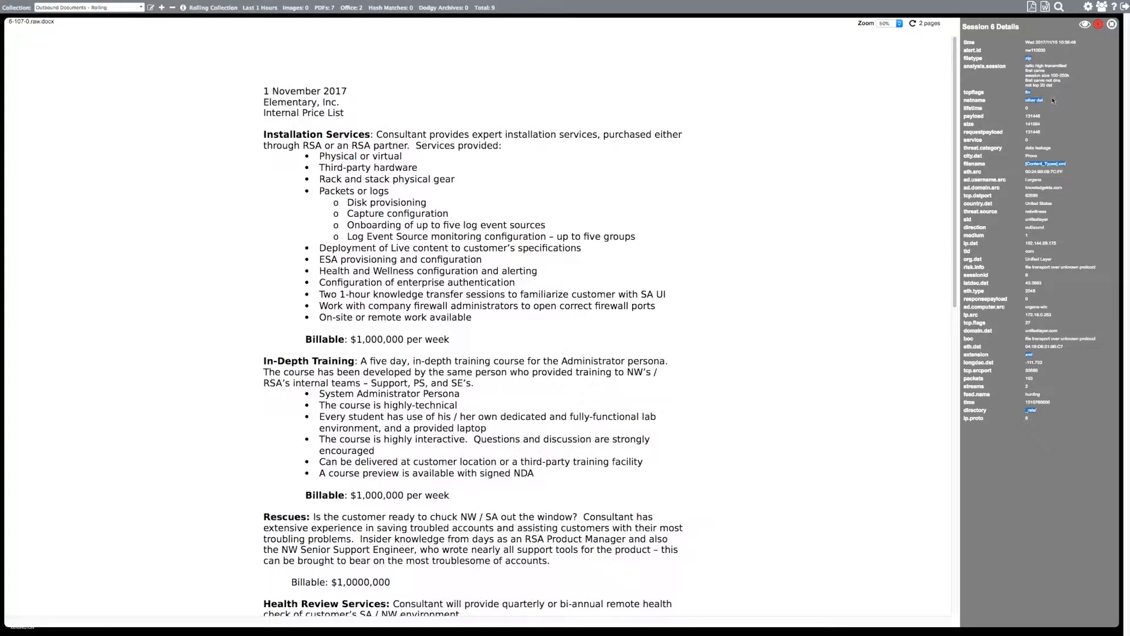
{"action": "left_click", "coordinate": [1040, 101]}
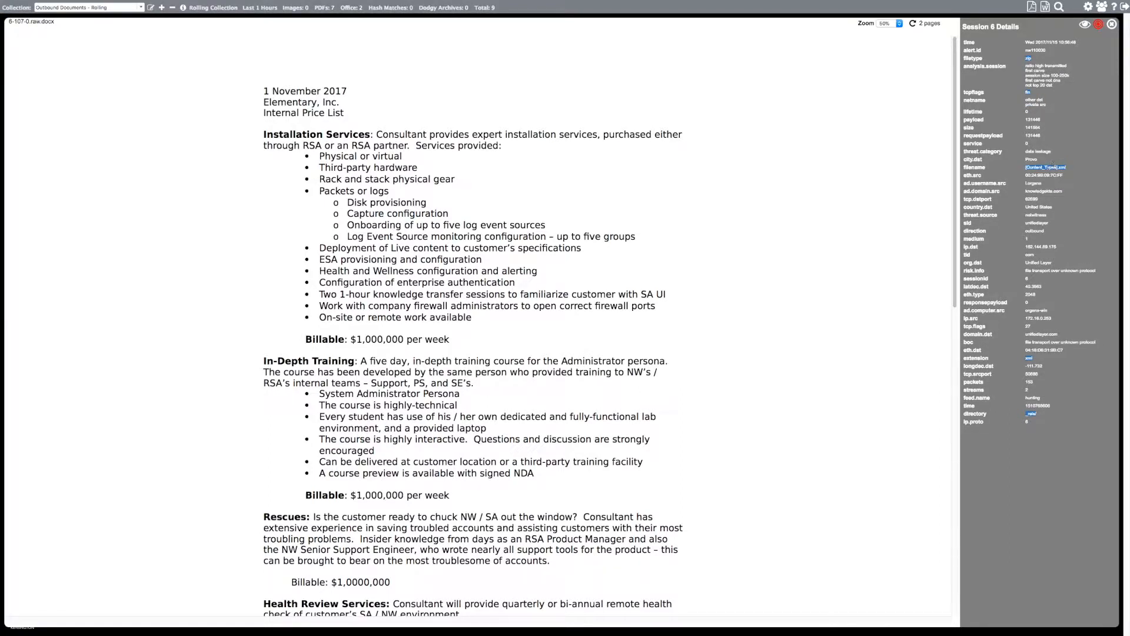
{"action": "left_click", "coordinate": [1051, 167]}
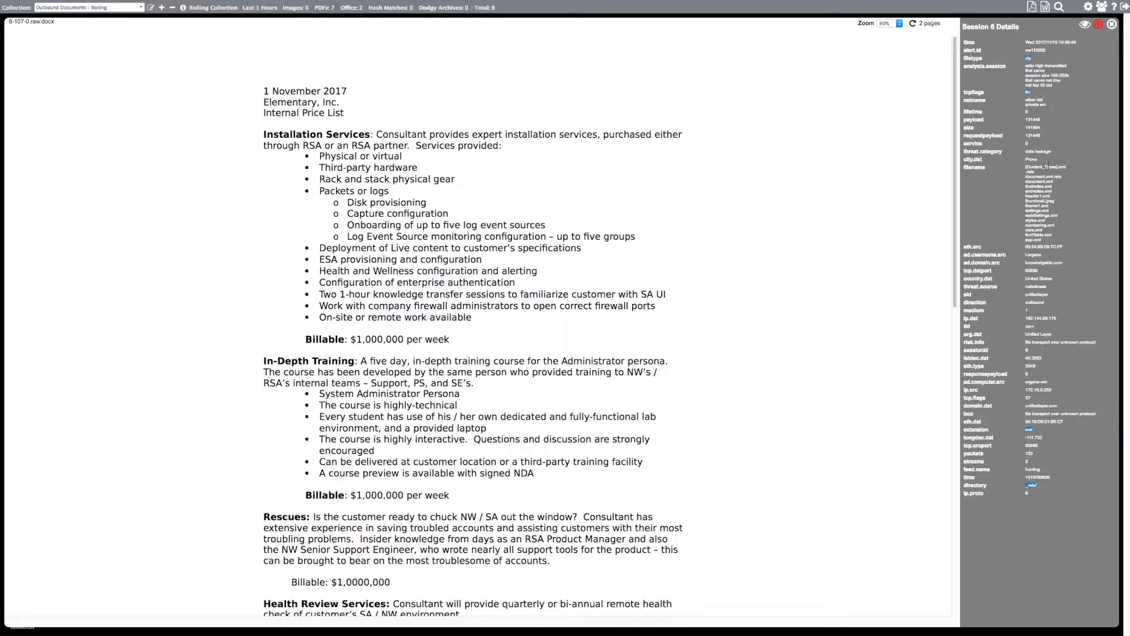
{"action": "left_click", "coordinate": [1113, 25]}
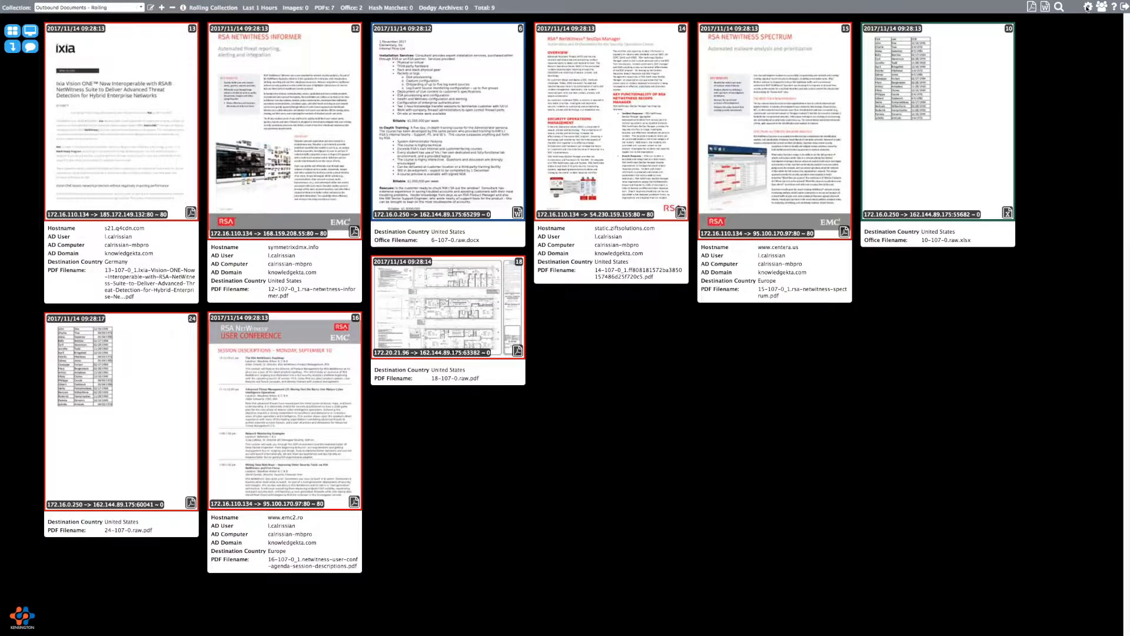
{"action": "left_click", "coordinate": [1087, 7]}
- Cancel Preferences and open the floor-plan PDF 18-107-0.raw.pdf
{"action": "left_click", "coordinate": [604, 67]}
{"action": "left_click", "coordinate": [663, 372]}
{"action": "left_click", "coordinate": [479, 305]}
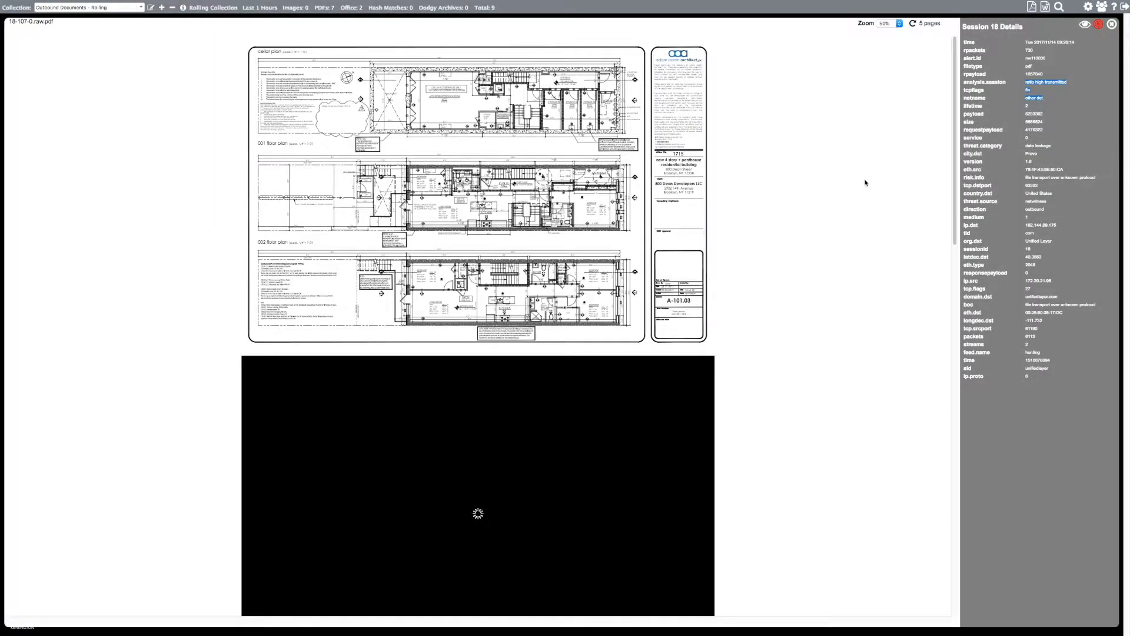
{"action": "scroll", "coordinate": [865, 183], "scroll_direction": "down", "scroll_amount": 3}
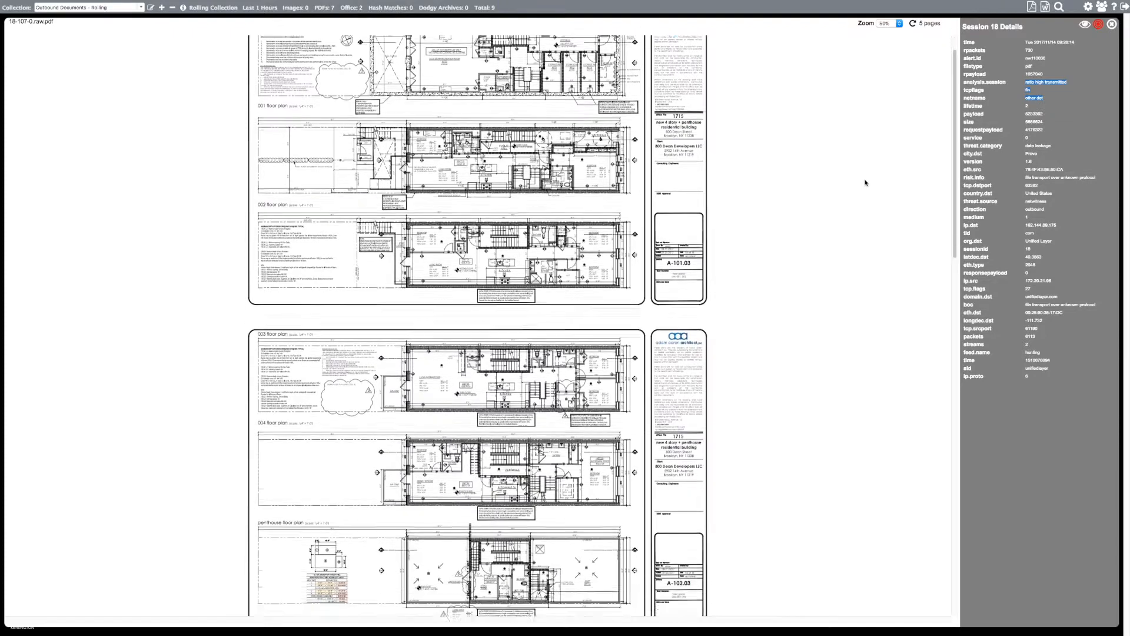
{"action": "scroll", "coordinate": [865, 182], "scroll_direction": "up", "scroll_amount": 3}
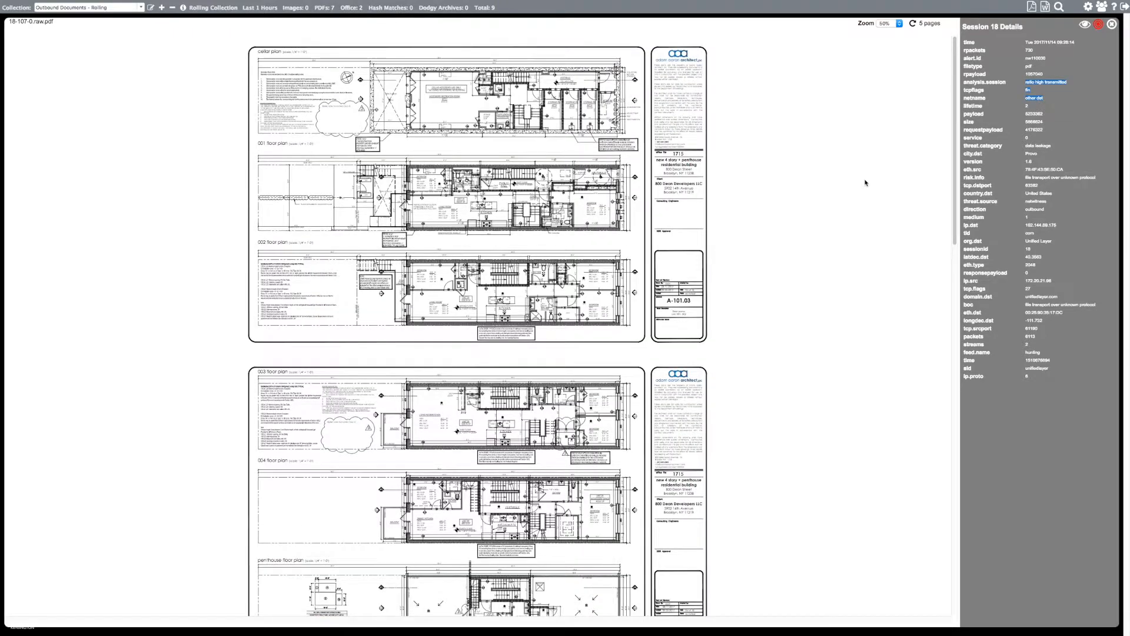
- View the floor plan at 100% zoom, rotate it through four quarter turns, and close it
{"action": "left_click", "coordinate": [884, 25]}
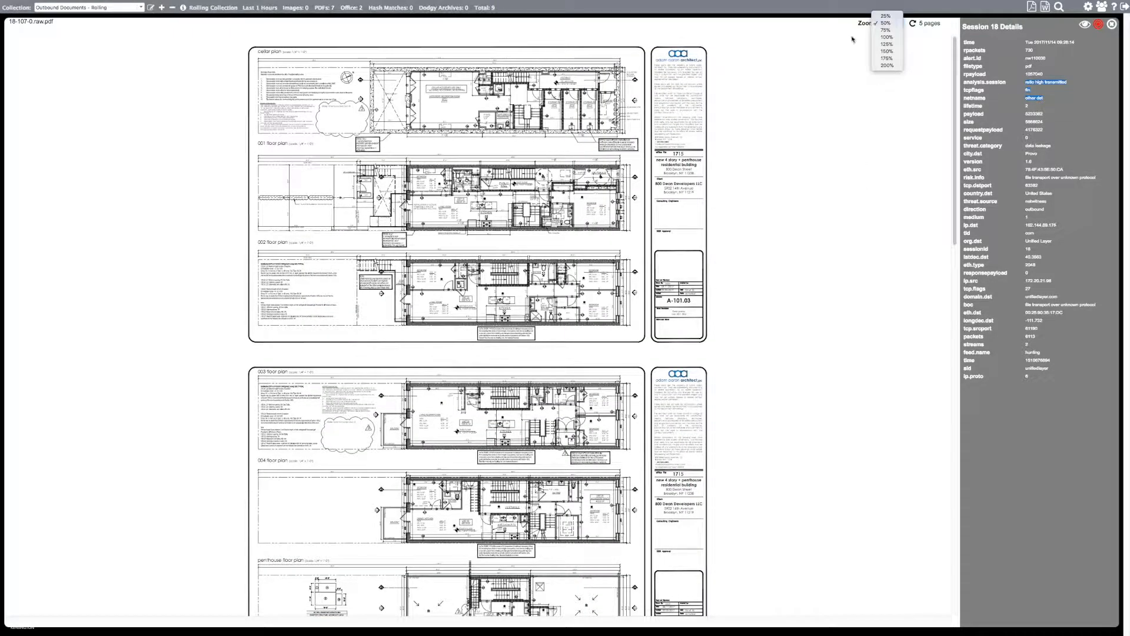
{"action": "left_click", "coordinate": [886, 37]}
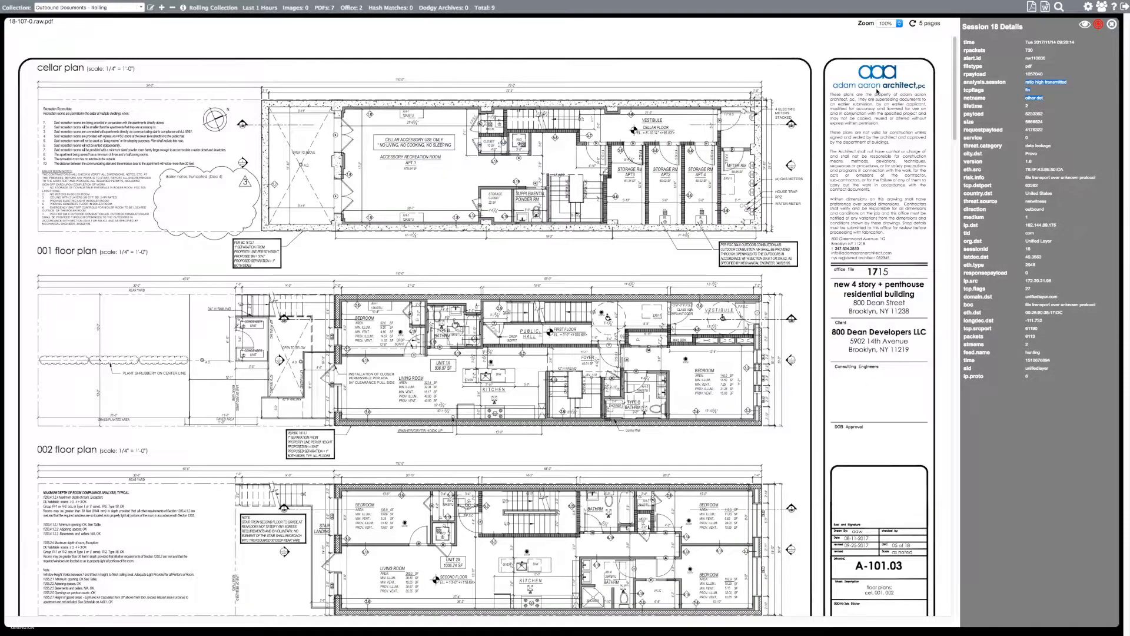
{"action": "left_click", "coordinate": [819, 36]}
{"action": "left_click", "coordinate": [914, 24]}
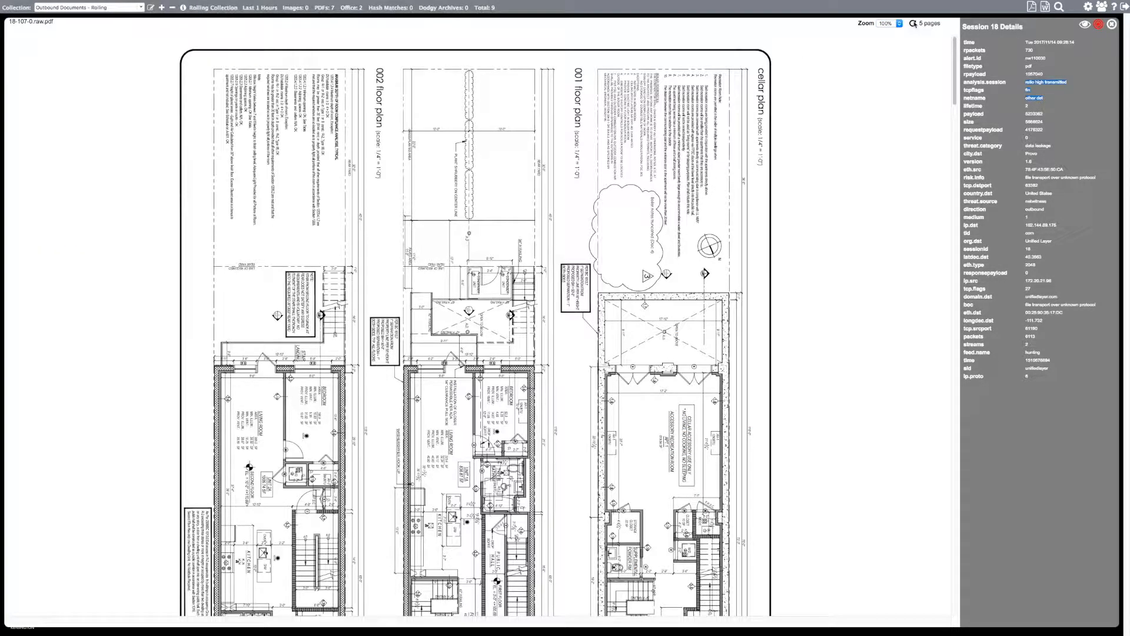
{"action": "left_click", "coordinate": [914, 24]}
{"action": "left_click", "coordinate": [914, 24]}
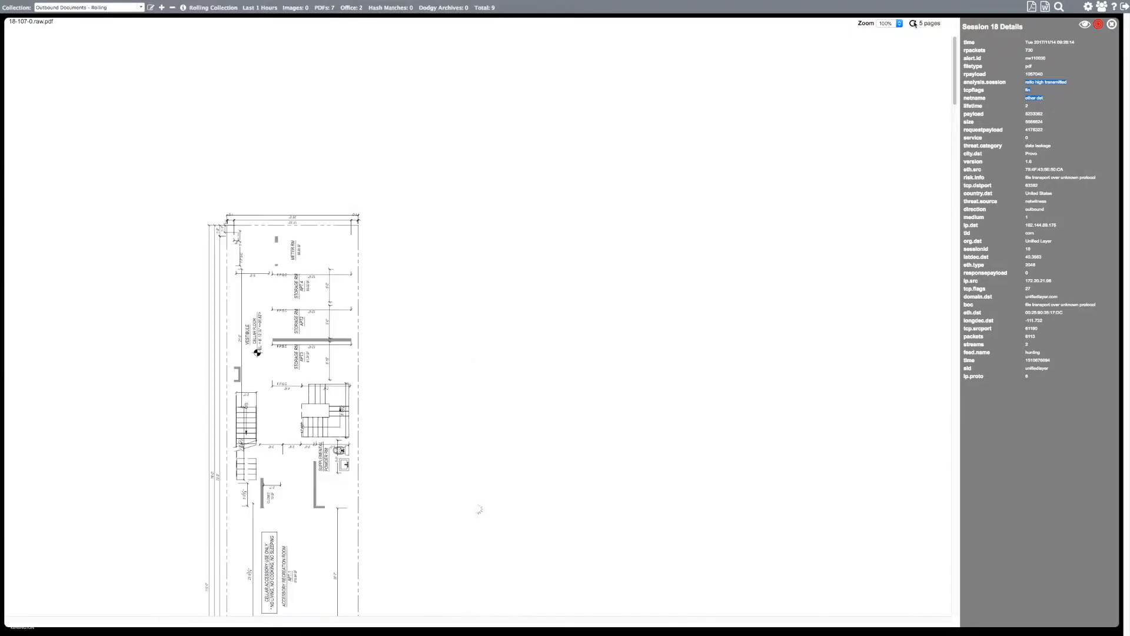
{"action": "left_click", "coordinate": [914, 24]}
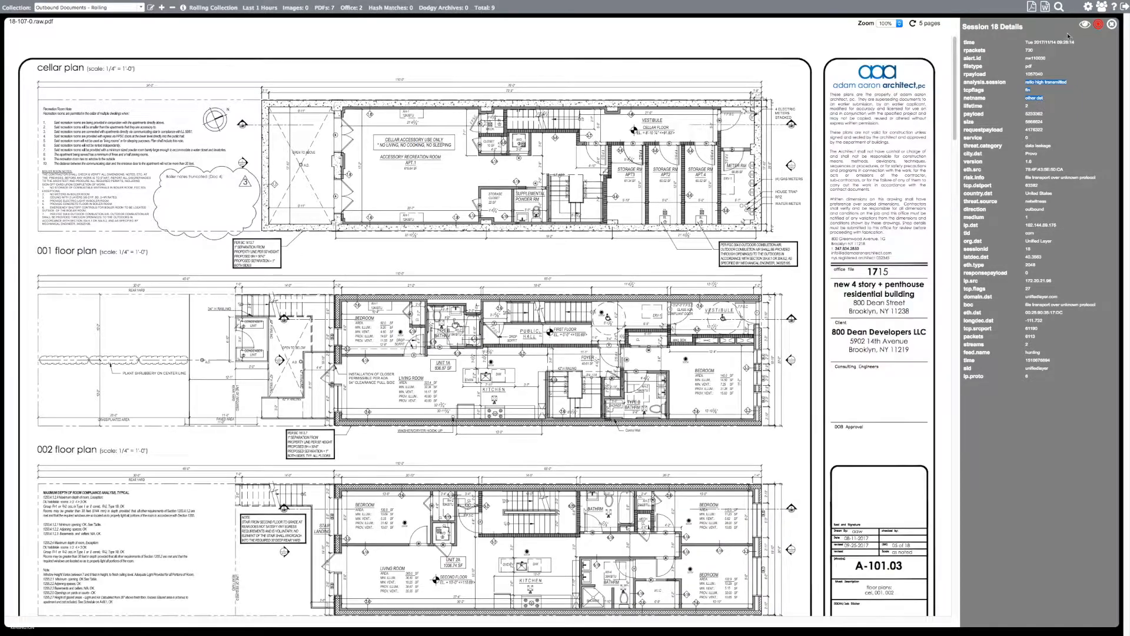
{"action": "left_click", "coordinate": [1111, 24]}
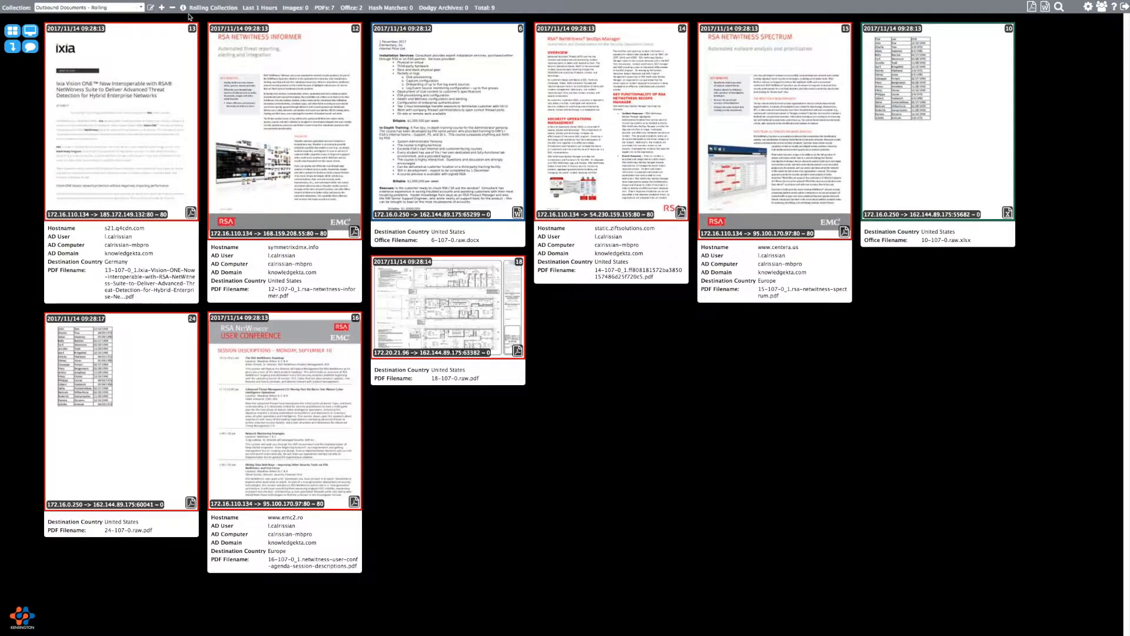
- Check the rolling collection's use case and query details, then open its Edit a Collection settings
{"action": "mouse_move", "coordinate": [186, 12]}
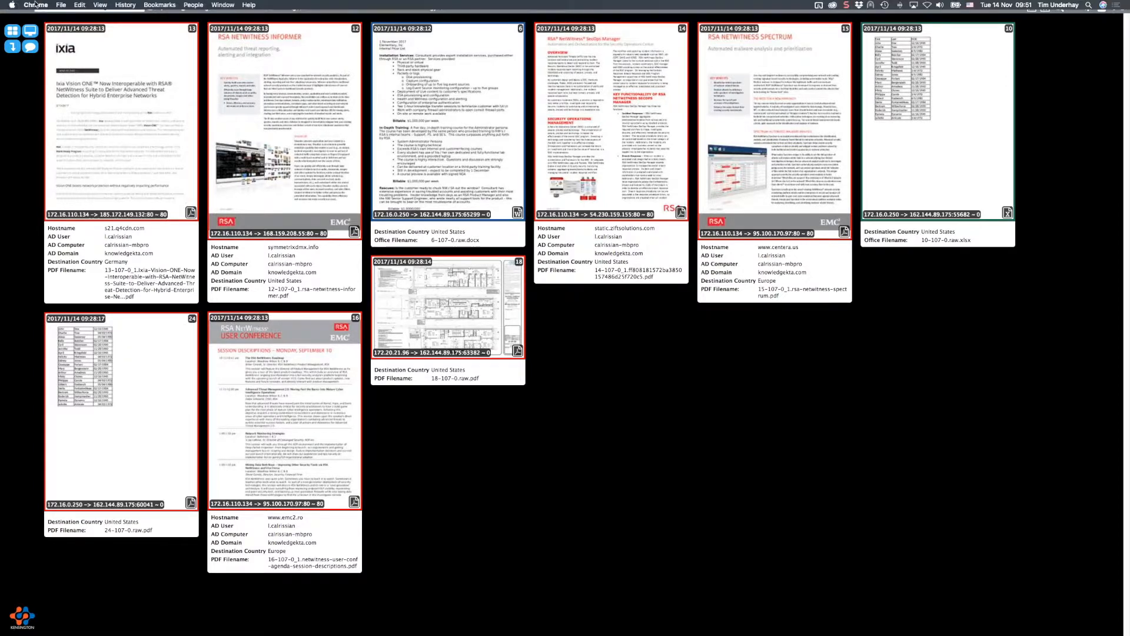
{"action": "left_click", "coordinate": [152, 8]}
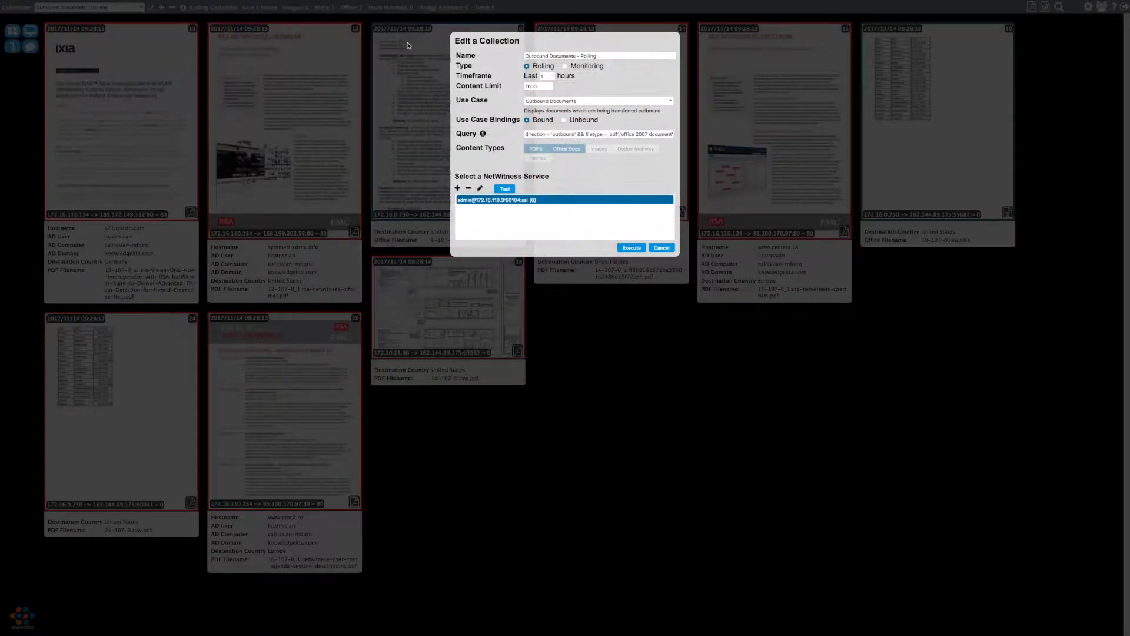
- Inspect the Timeframe hours field, then cancel the Edit a Collection dialog unchanged
{"action": "left_click", "coordinate": [549, 75]}
{"action": "left_click", "coordinate": [668, 248]}
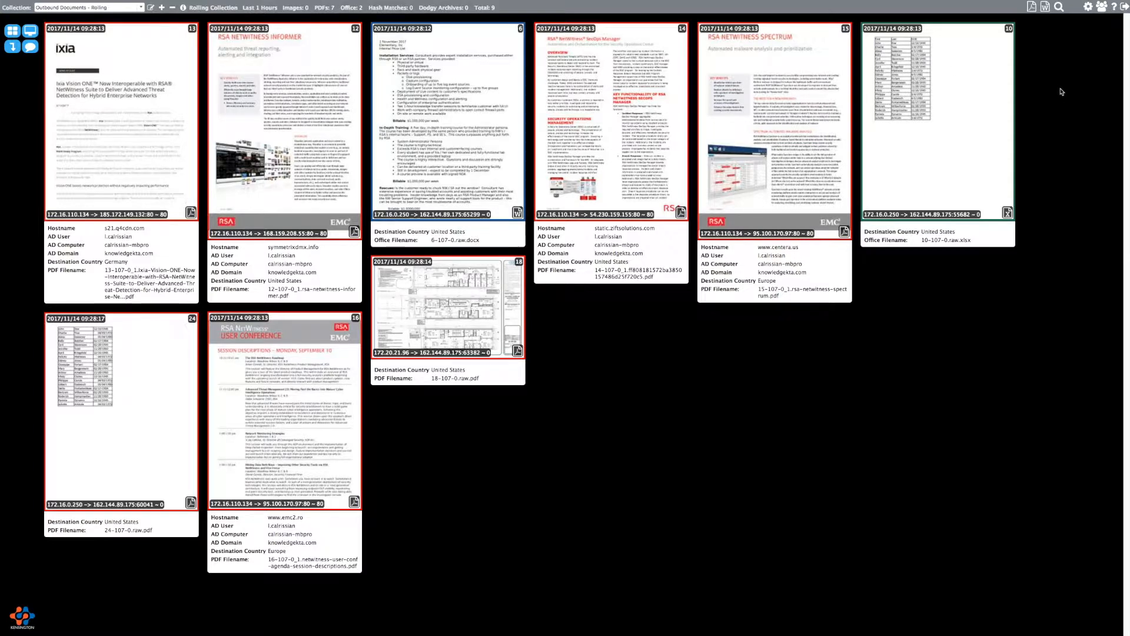
- Filter the grid to Office files only, then PDFs only, restore all nine, and start a document search
{"action": "left_click", "coordinate": [1031, 7]}
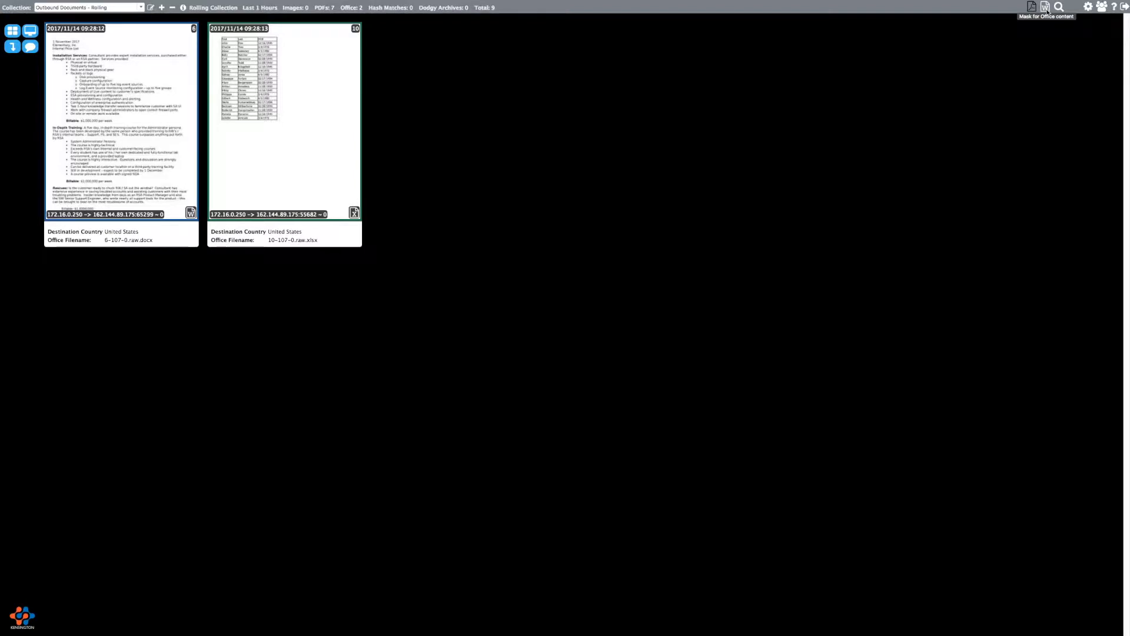
{"action": "left_click", "coordinate": [1045, 7]}
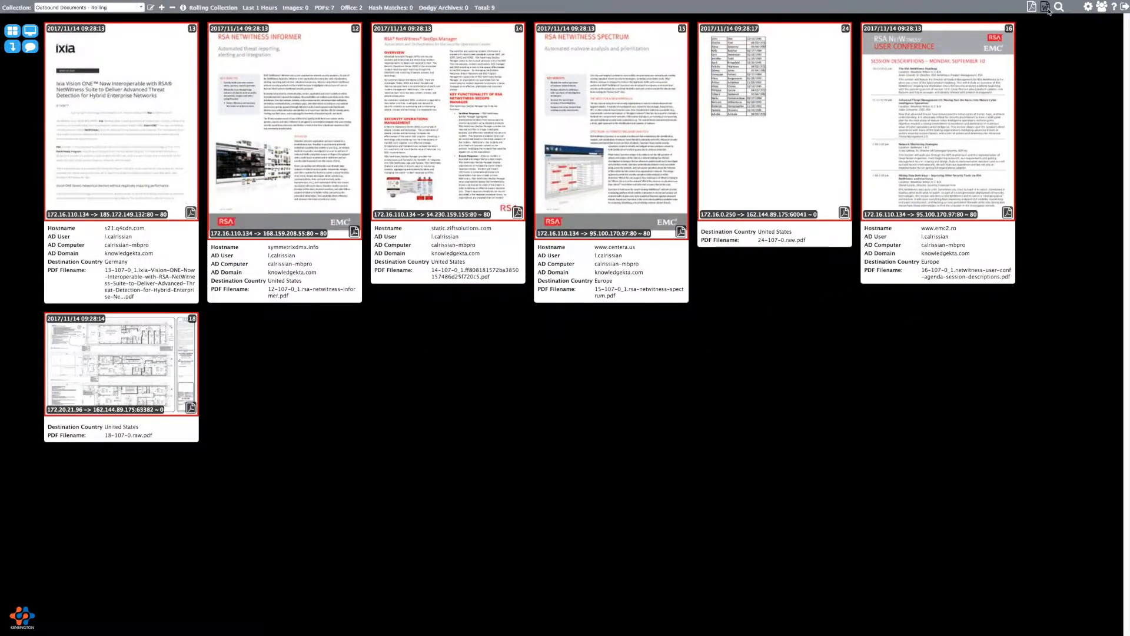
{"action": "left_click", "coordinate": [1045, 7]}
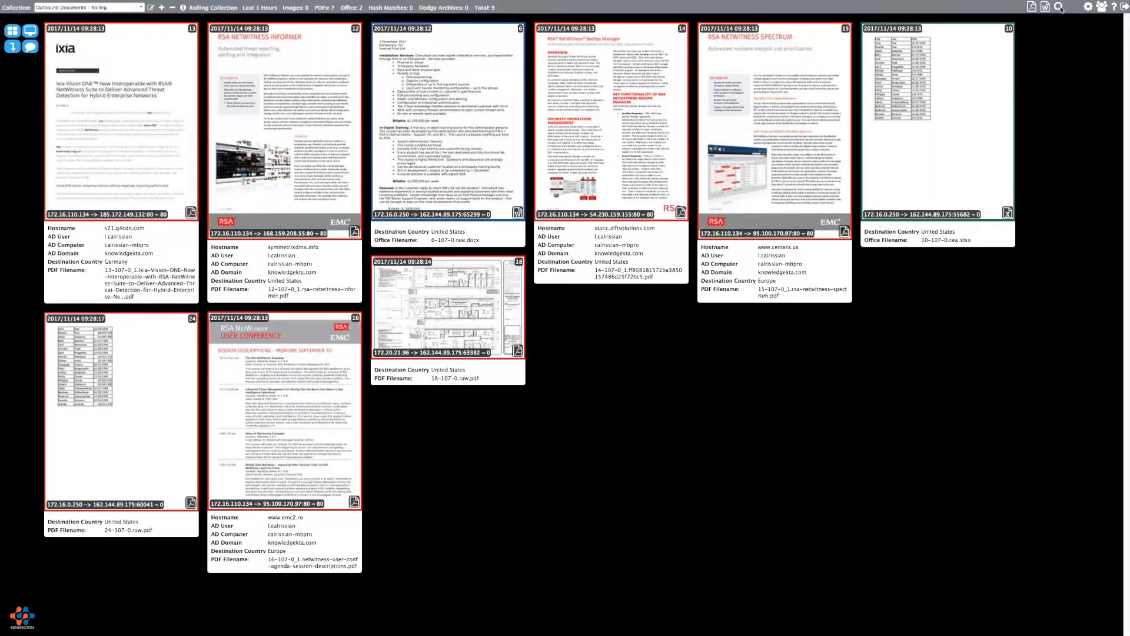
{"action": "left_click", "coordinate": [1060, 7]}
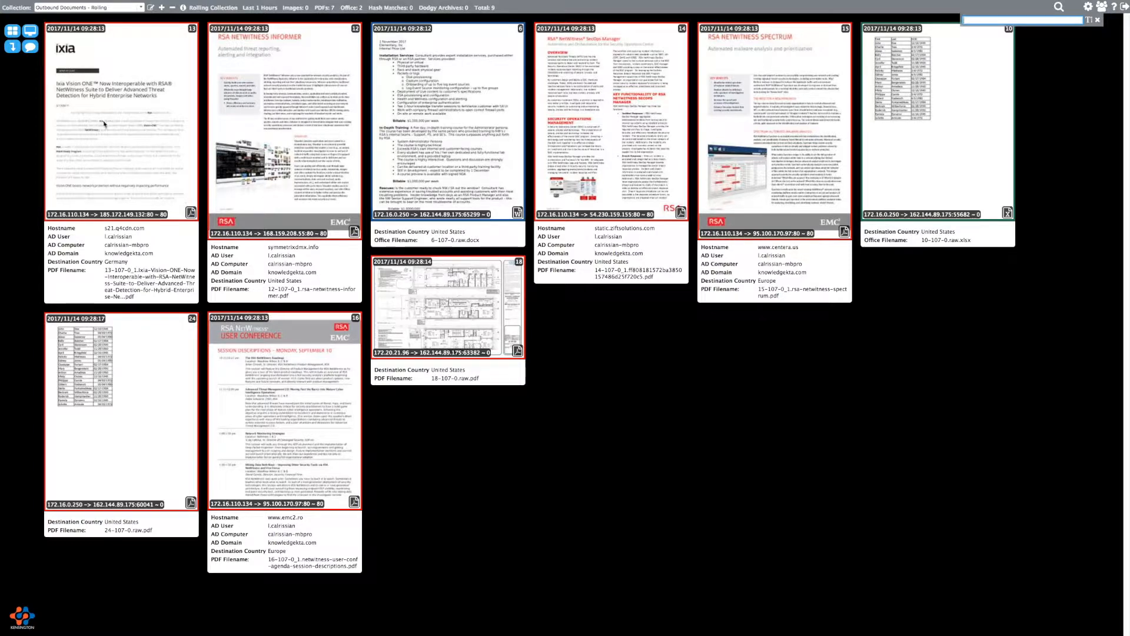
{"action": "type", "text": "ixia"}
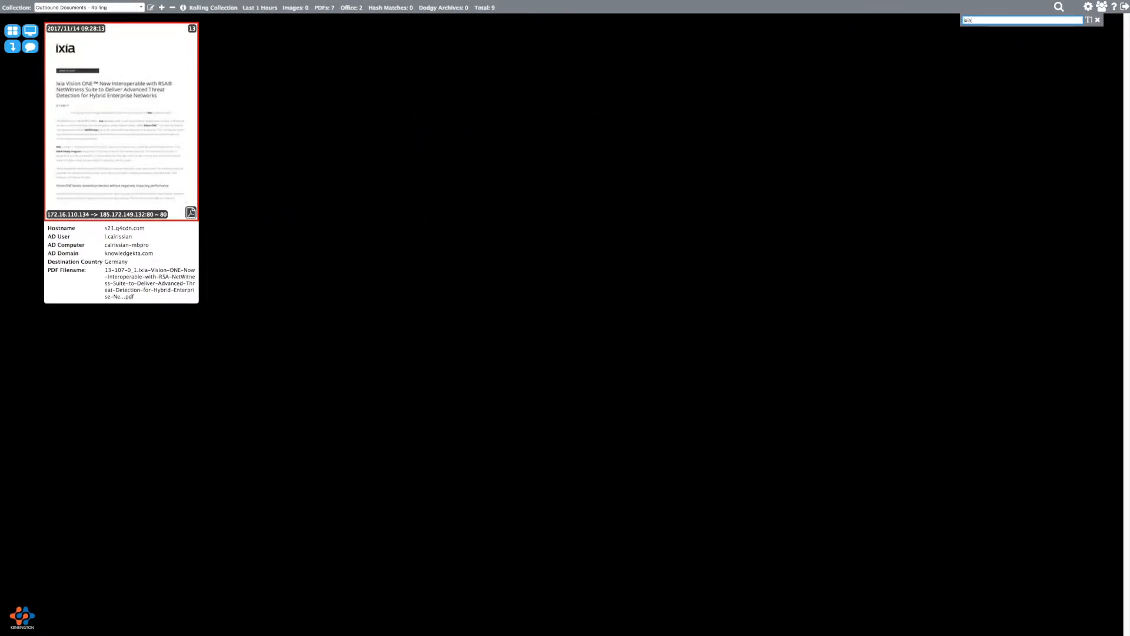
{"action": "key", "text": "BackSpace"}
{"action": "key", "text": "BackSpace"}
{"action": "key", "text": "BackSpace"}
{"action": "key", "text": "BackSpace"}
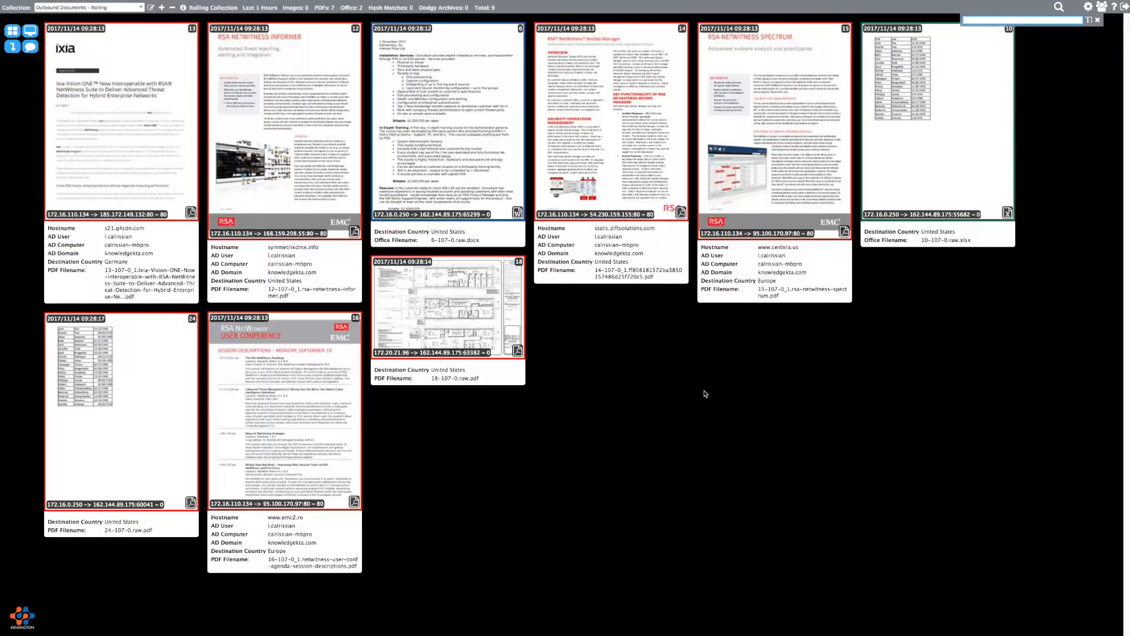
{"action": "type", "text": "internal"}
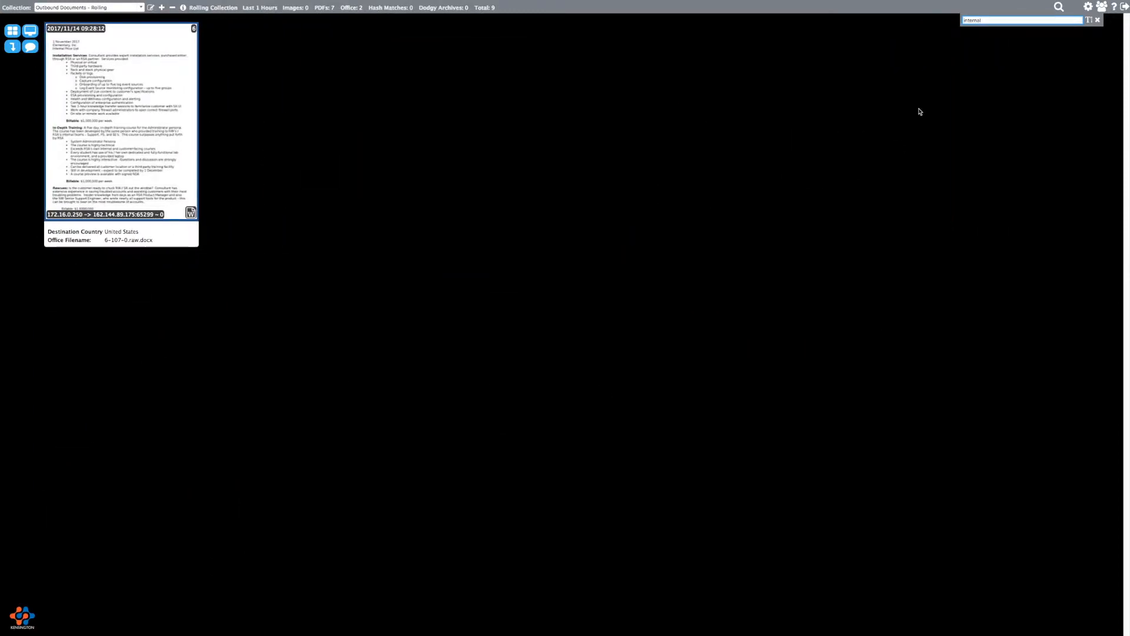
{"action": "key", "text": "BackSpace"}
{"action": "key", "text": "BackSpace"}
{"action": "key", "text": "BackSpace"}
{"action": "key", "text": "BackSpace"}
{"action": "key", "text": "BackSpace"}
{"action": "key", "text": "BackSpace"}
{"action": "key", "text": "BackSpace"}
{"action": "key", "text": "BackSpace"}
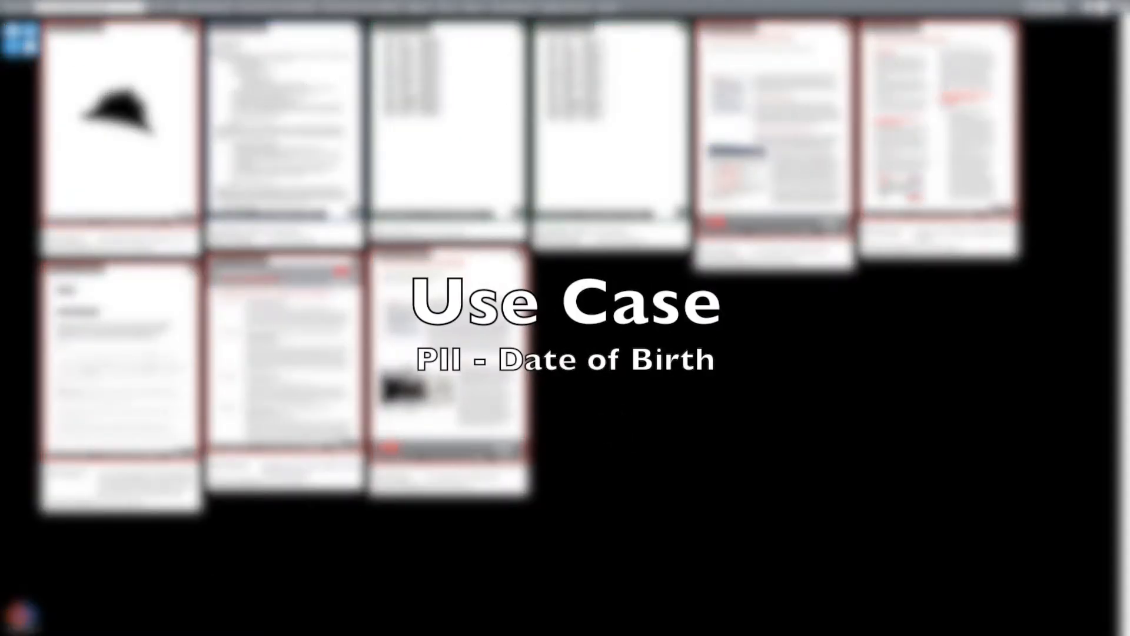
- Start a new rolling collection that uses the Date of Birth use case
{"action": "left_click", "coordinate": [161, 8]}
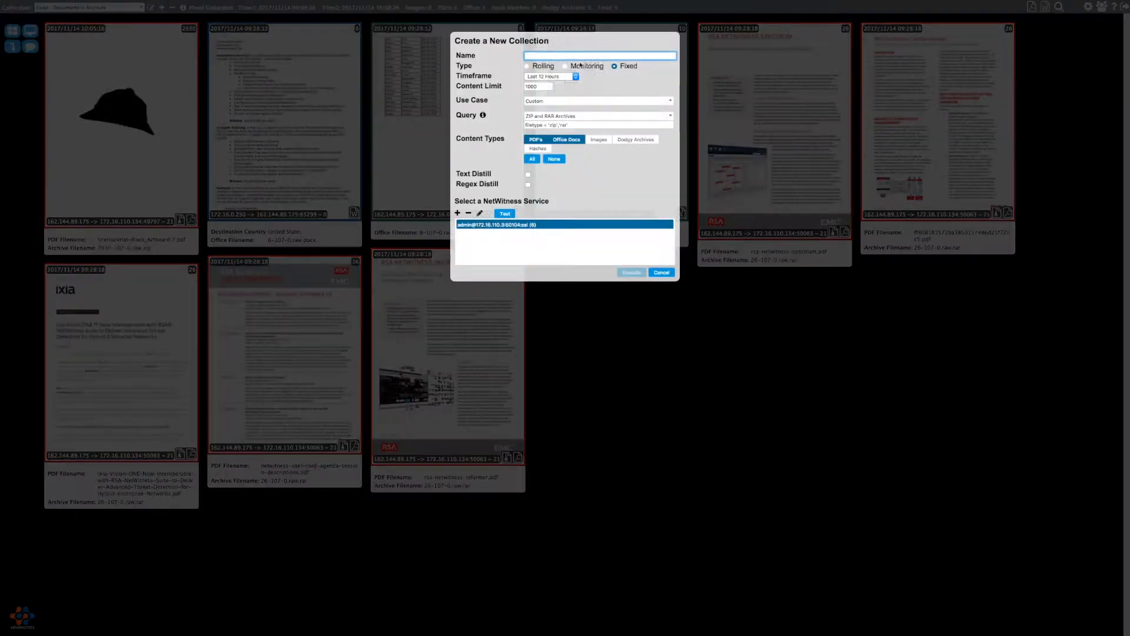
{"action": "left_click", "coordinate": [539, 67]}
{"action": "left_click", "coordinate": [562, 103]}
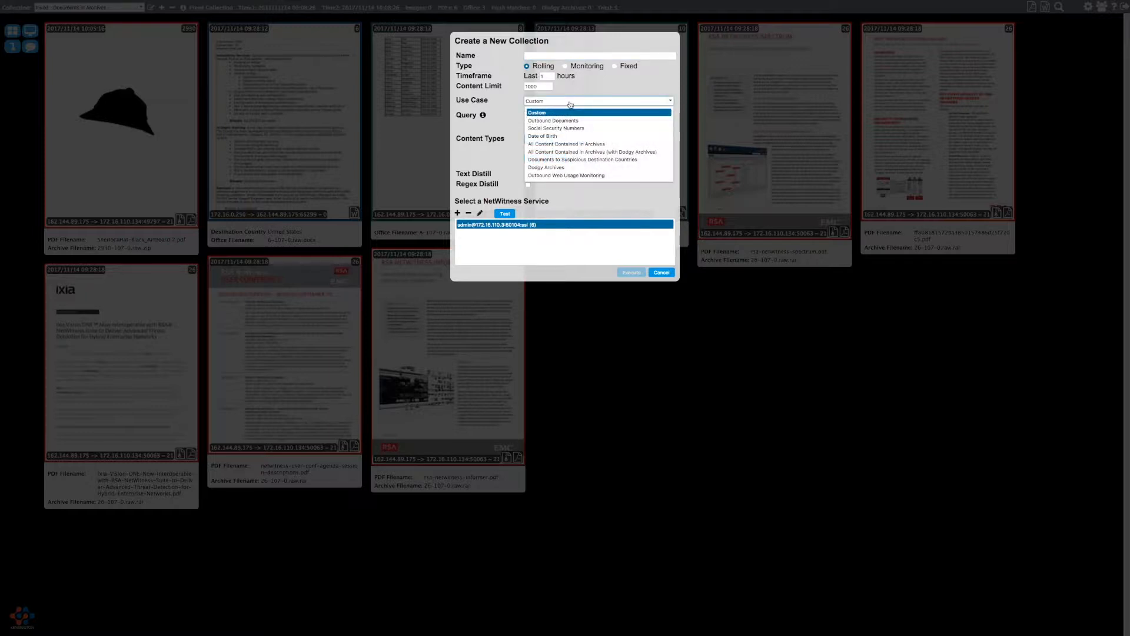
{"action": "left_click", "coordinate": [563, 137]}
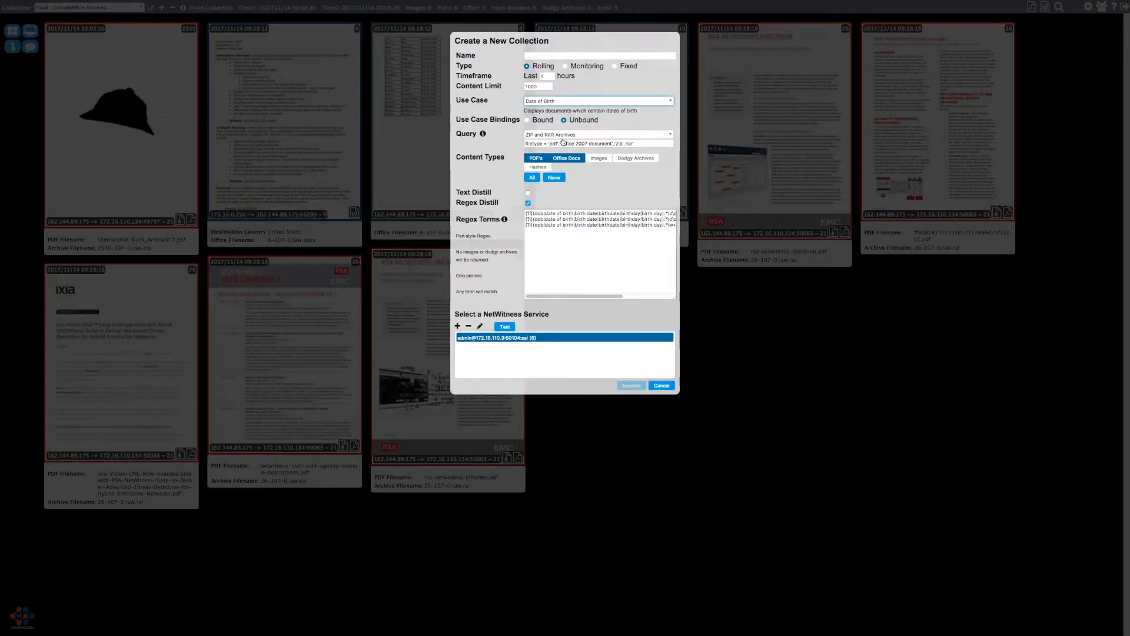
- Name it 'Rolling - Date of Birth' and lock it to its use-case settings
{"action": "left_click", "coordinate": [568, 57]}
{"action": "type", "text": "Date of Birth"}
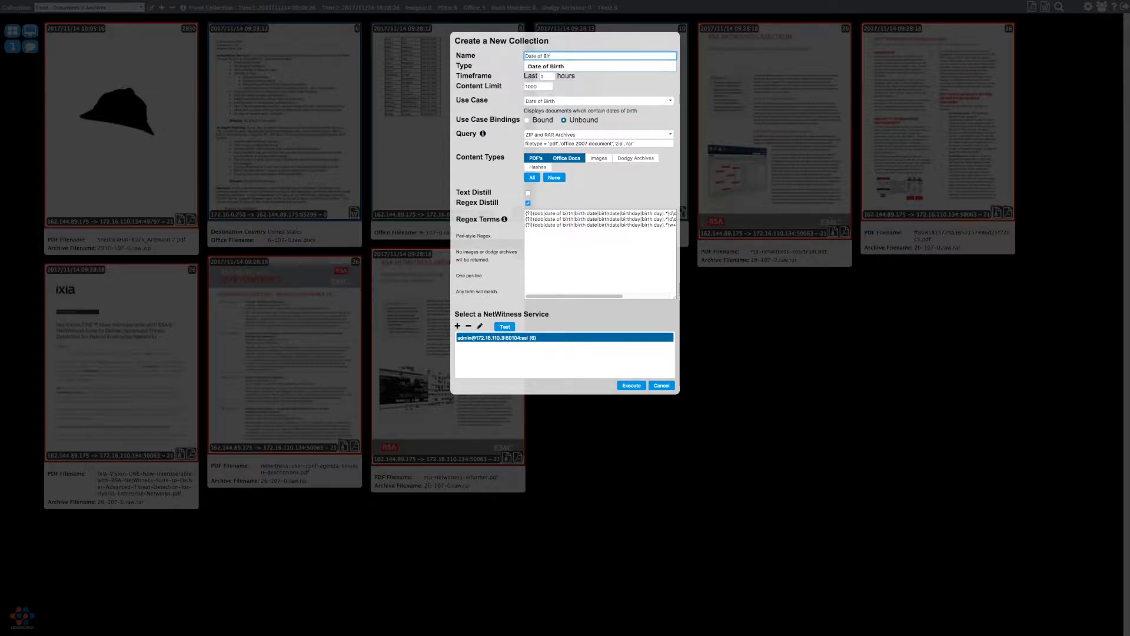
{"action": "key", "text": "Home"}
{"action": "type", "text": "Rolling -"}
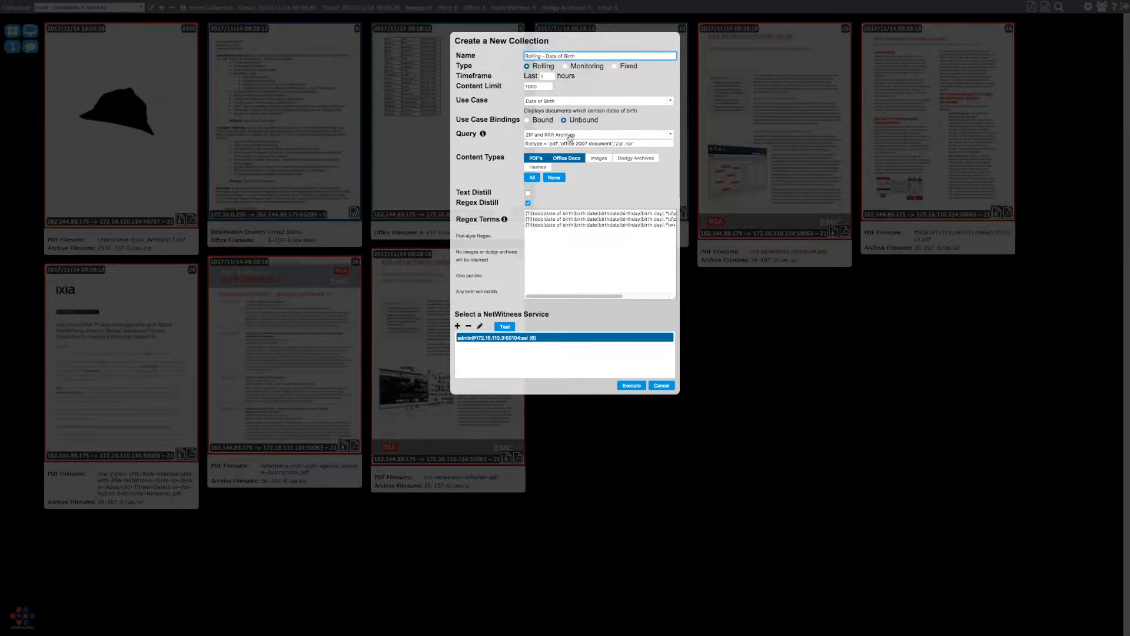
{"action": "mouse_move", "coordinate": [548, 120]}
{"action": "left_click", "coordinate": [599, 257]}
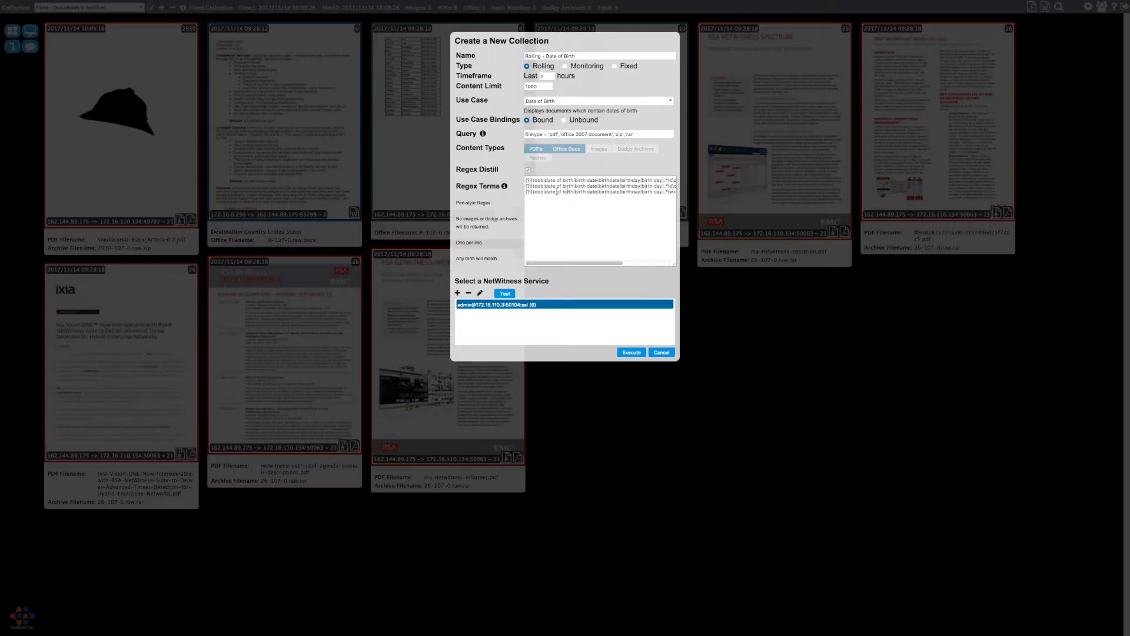
- Unbind the collection from its use-case settings
{"action": "left_click_drag", "start_coordinate": [601, 264], "coordinate": [538, 265]}
{"action": "mouse_move", "coordinate": [537, 121]}
{"action": "left_click", "coordinate": [565, 120]}
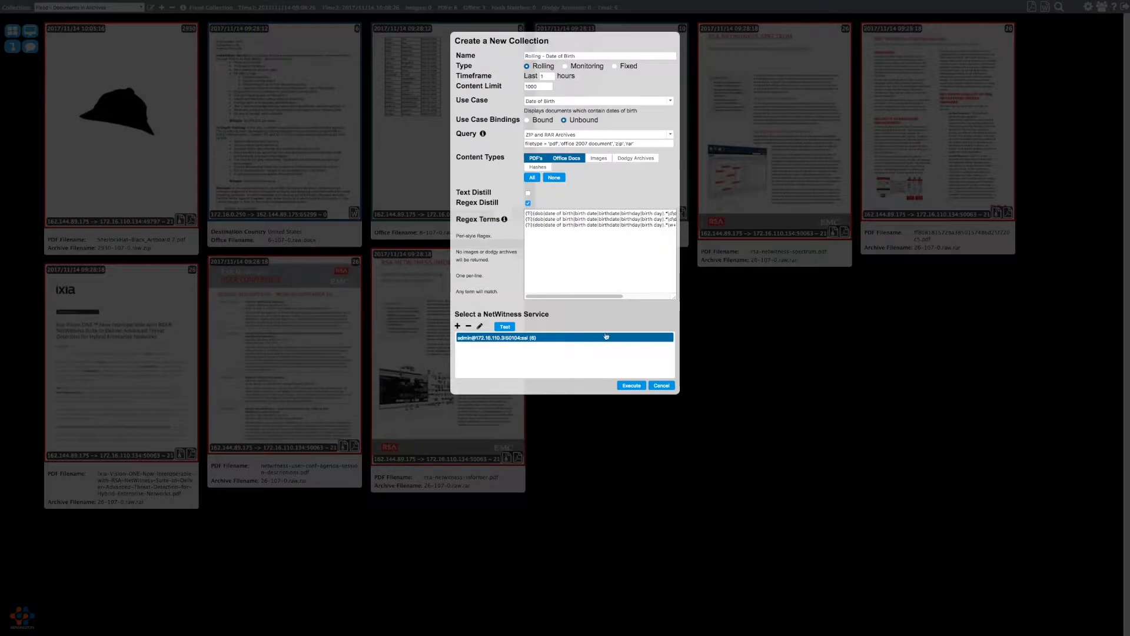
{"action": "left_click", "coordinate": [643, 296]}
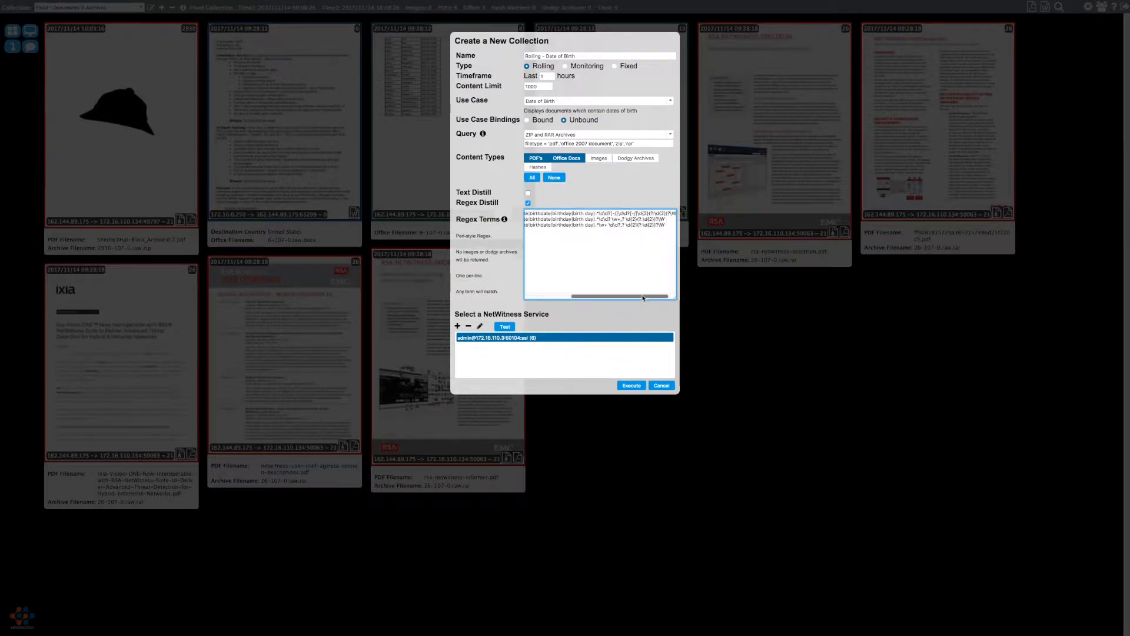
{"action": "left_click_drag", "start_coordinate": [645, 297], "coordinate": [601, 296]}
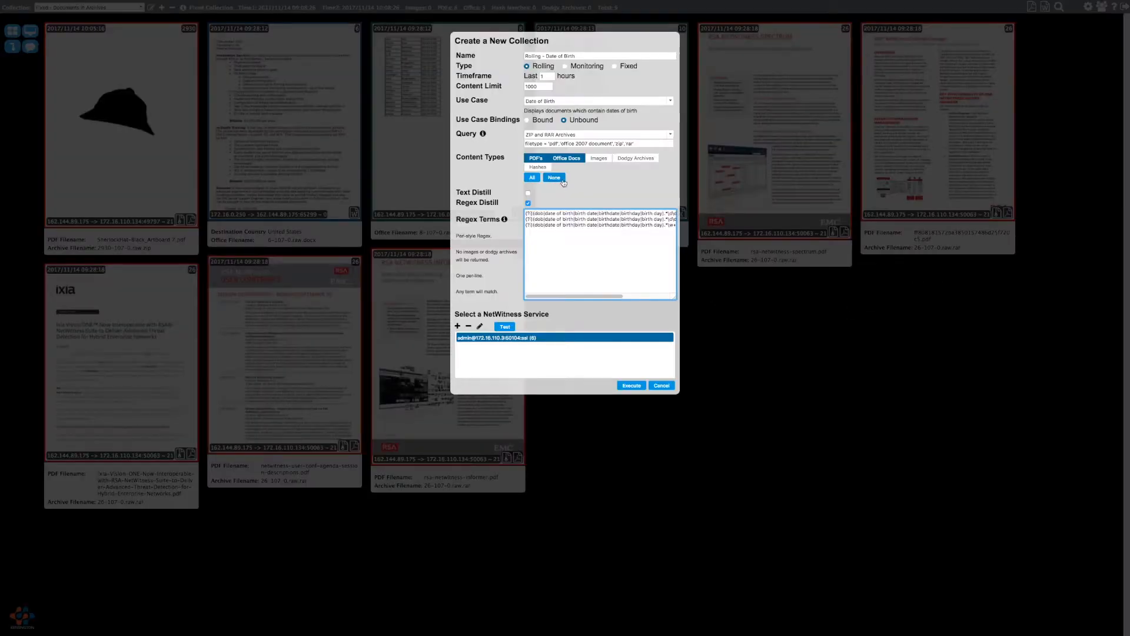
- Rebind it to the use case and run it, catching 10-107-0.raw.xlsx
{"action": "mouse_move", "coordinate": [587, 122]}
{"action": "left_click", "coordinate": [539, 120]}
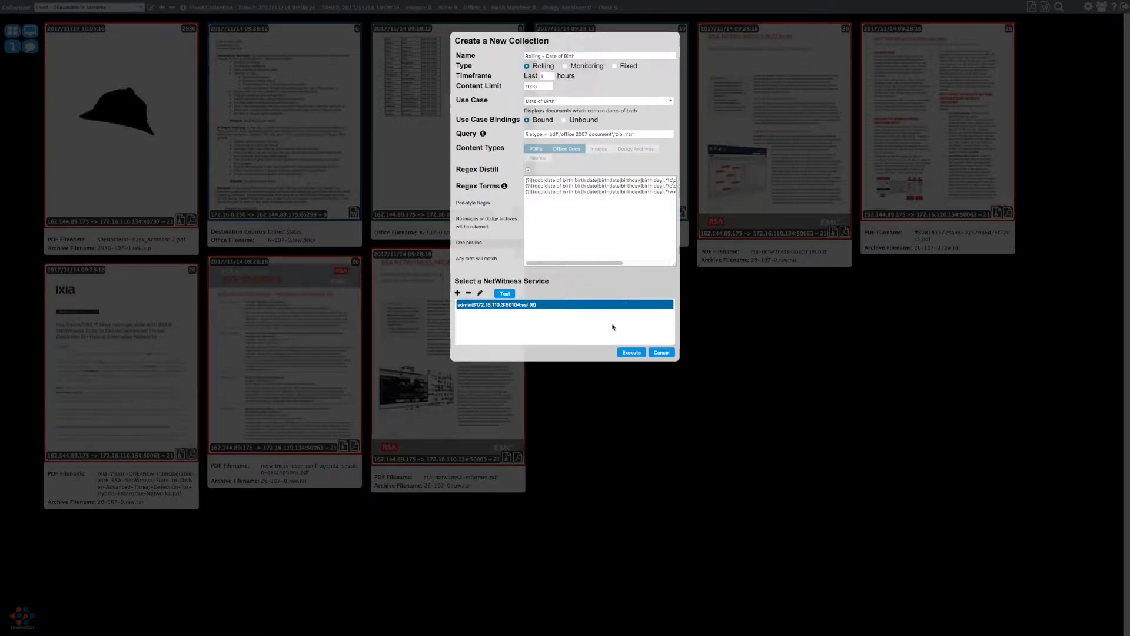
{"action": "left_click", "coordinate": [625, 353]}
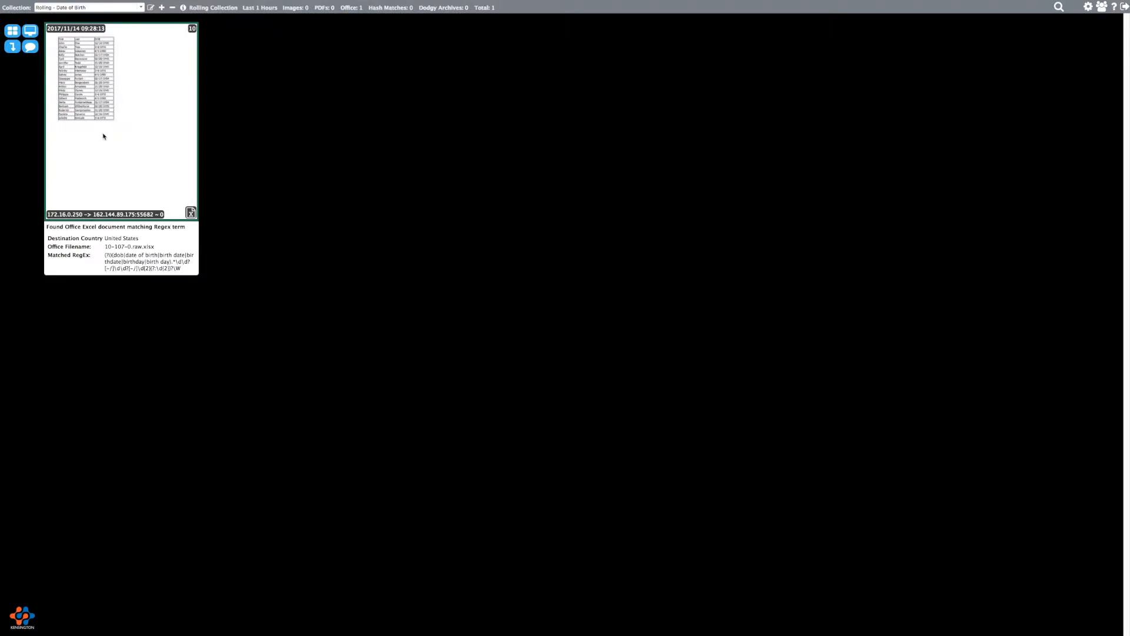
- Review the matched 10-107-0.raw.xlsx spreadsheet's contents, then start another new collection
{"action": "left_click", "coordinate": [103, 136]}
{"action": "scroll", "coordinate": [574, 155], "scroll_direction": "down", "scroll_amount": 1}
{"action": "scroll", "coordinate": [575, 154], "scroll_direction": "down", "scroll_amount": 5}
{"action": "scroll", "coordinate": [574, 155], "scroll_direction": "up", "scroll_amount": 5}
{"action": "scroll", "coordinate": [575, 155], "scroll_direction": "down", "scroll_amount": 1}
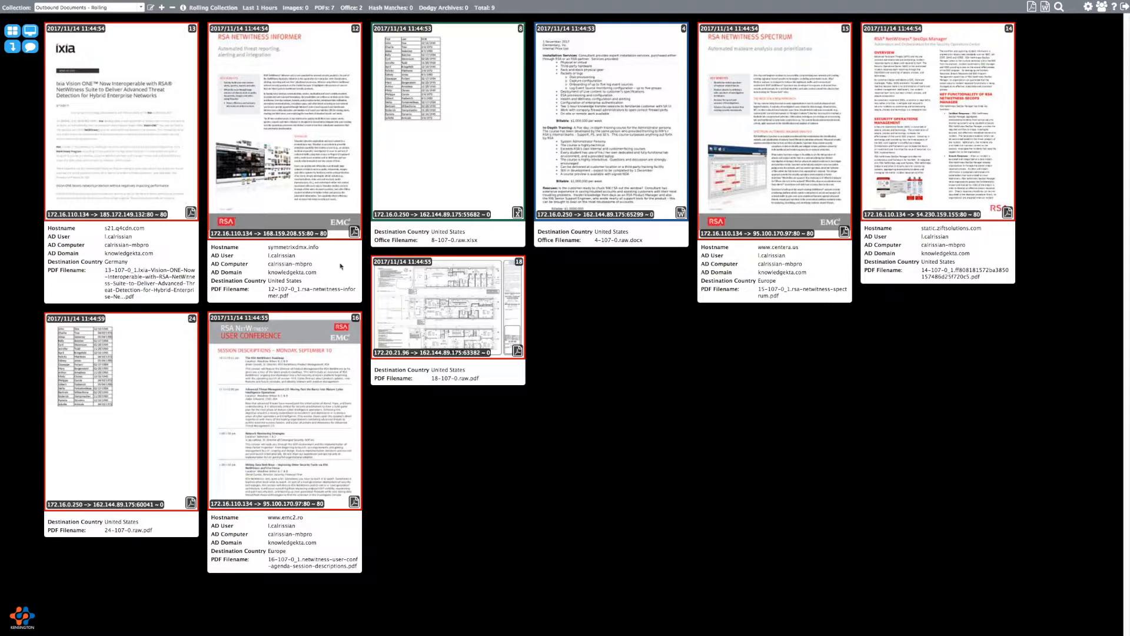
{"action": "left_click", "coordinate": [162, 7]}
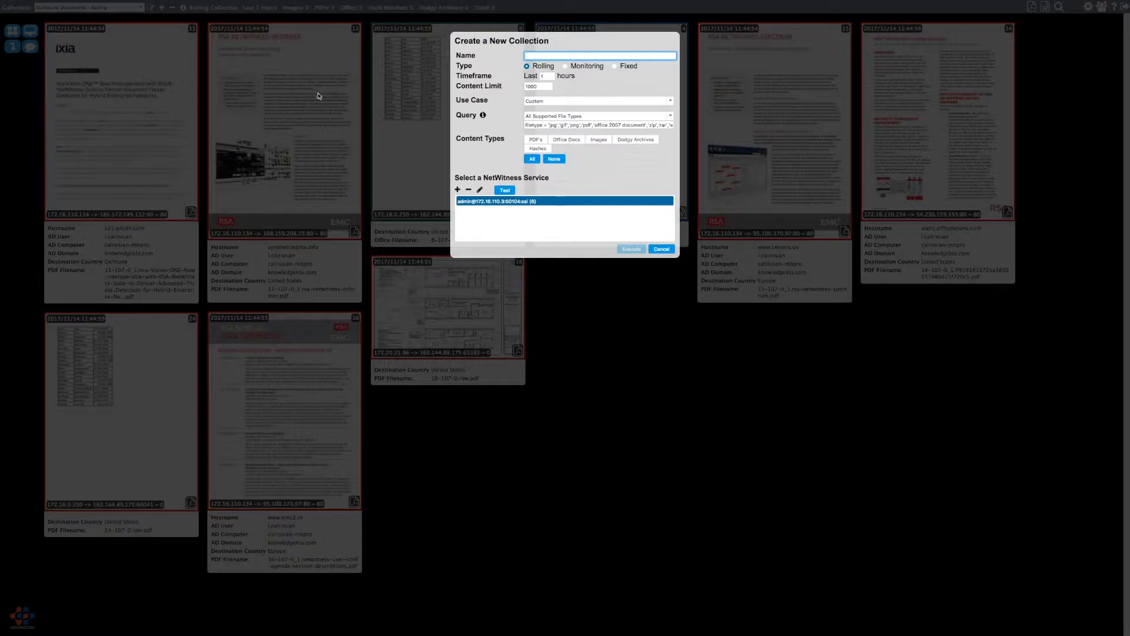
- Make the collection Fixed and try a custom timeframe starting November 13
{"action": "left_click", "coordinate": [627, 77]}
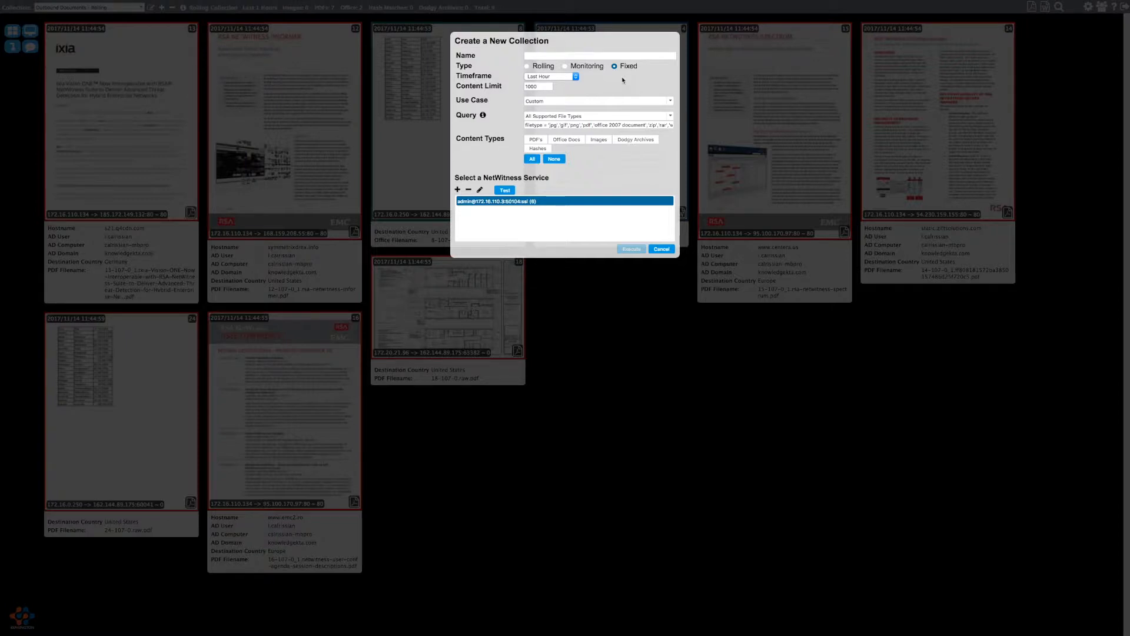
{"action": "left_click", "coordinate": [560, 77]}
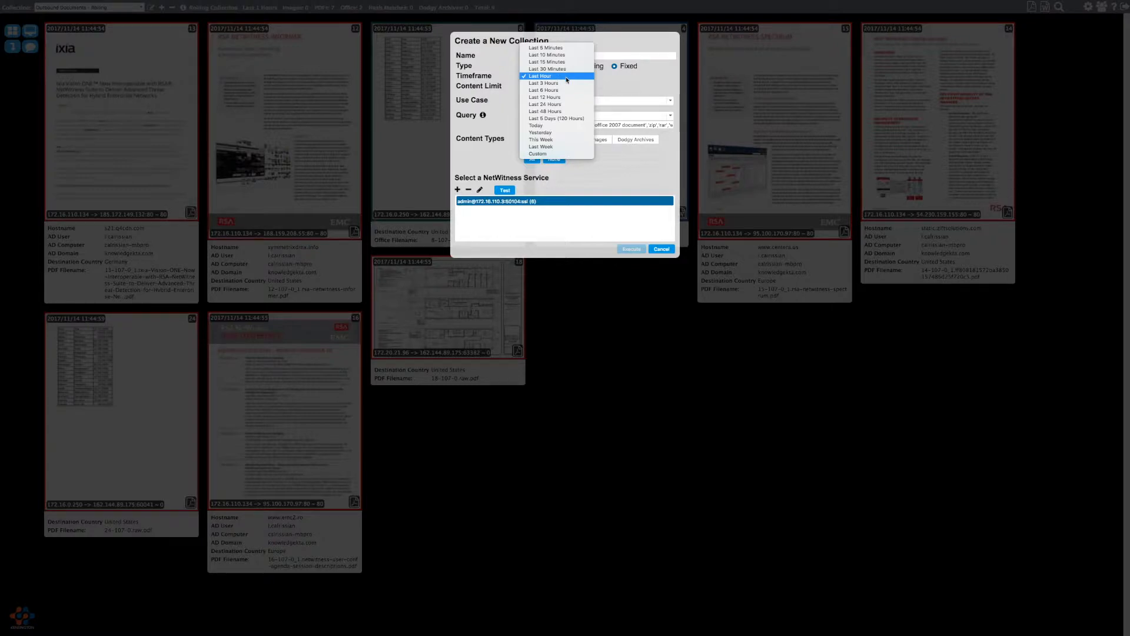
{"action": "left_click", "coordinate": [551, 155]}
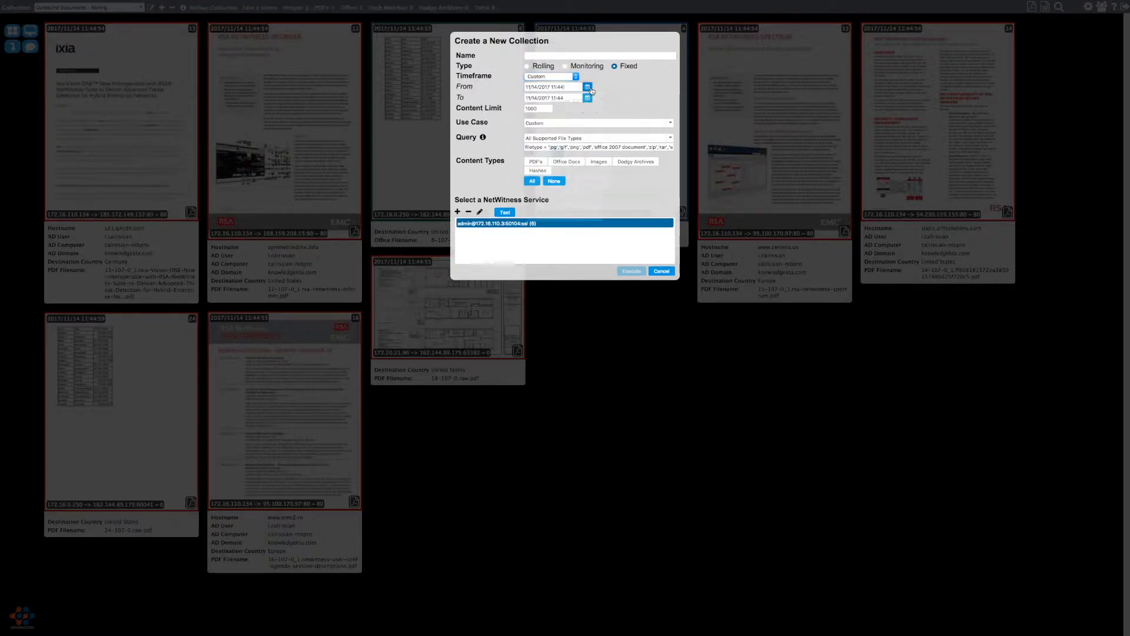
{"action": "left_click", "coordinate": [580, 87]}
{"action": "left_click", "coordinate": [545, 152]}
{"action": "left_click", "coordinate": [636, 117]}
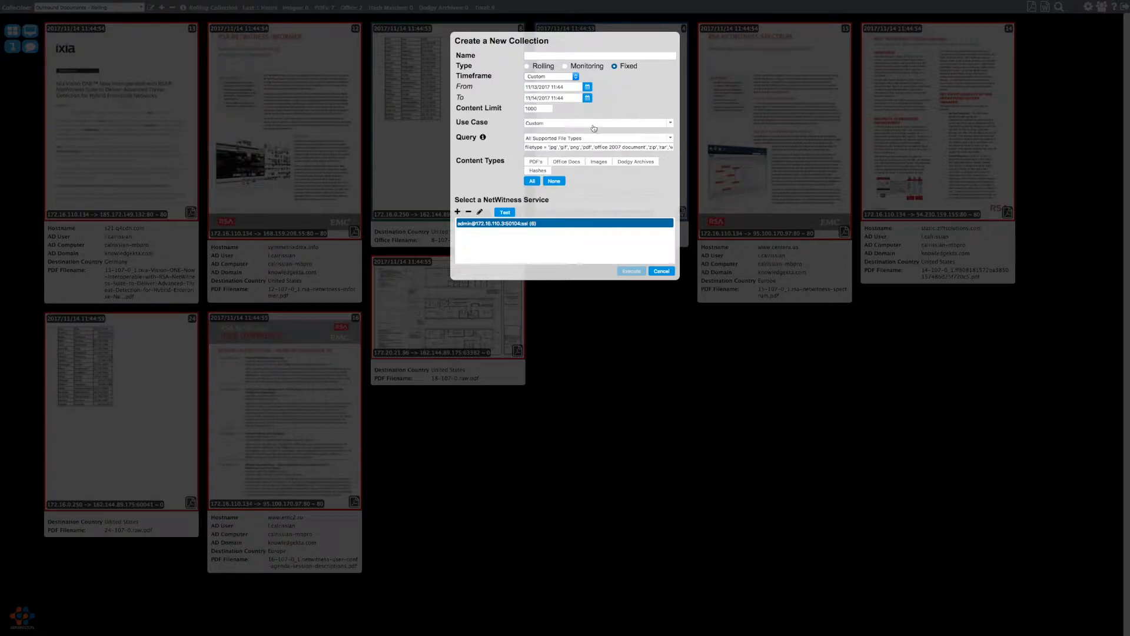
- Set the timeframe back to Last Hour
{"action": "left_click", "coordinate": [553, 78]}
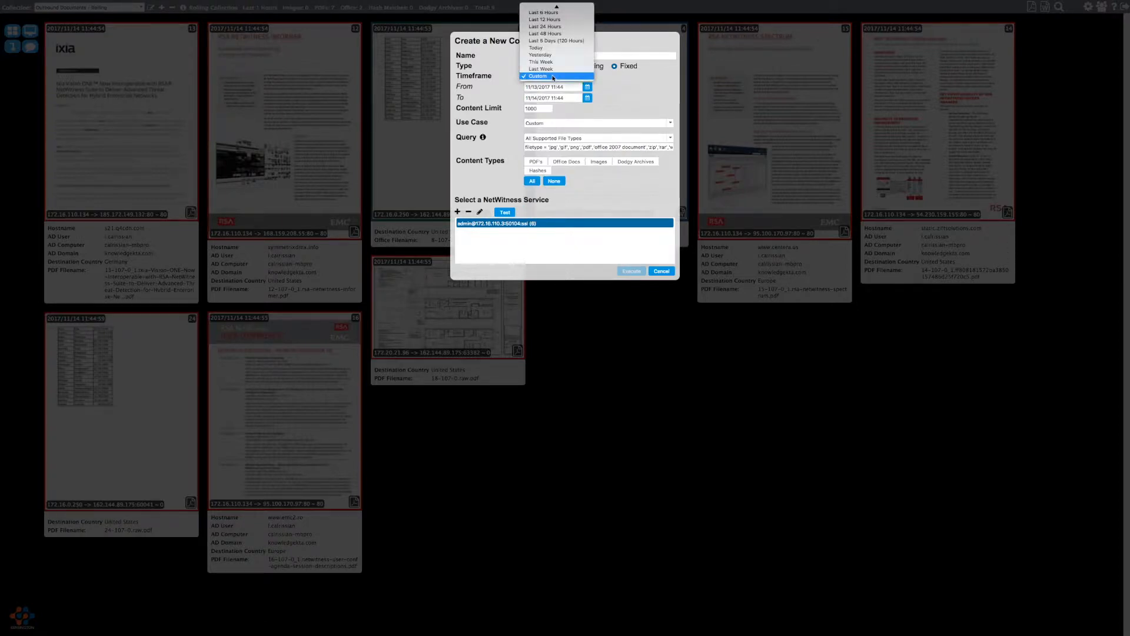
{"action": "mouse_move", "coordinate": [554, 10]}
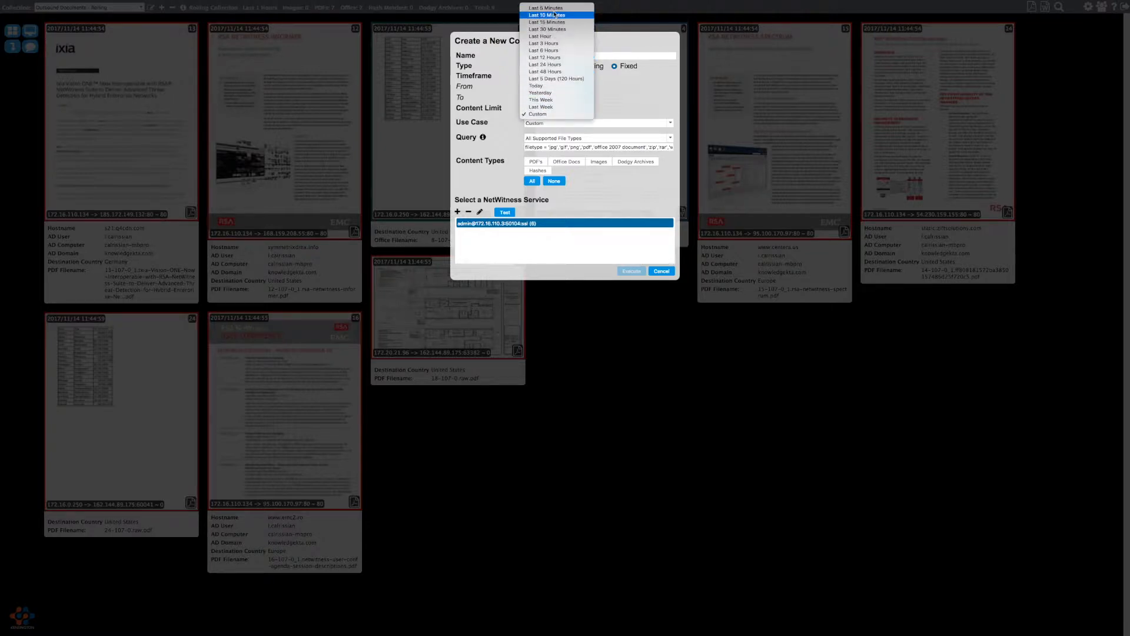
{"action": "left_click", "coordinate": [550, 36]}
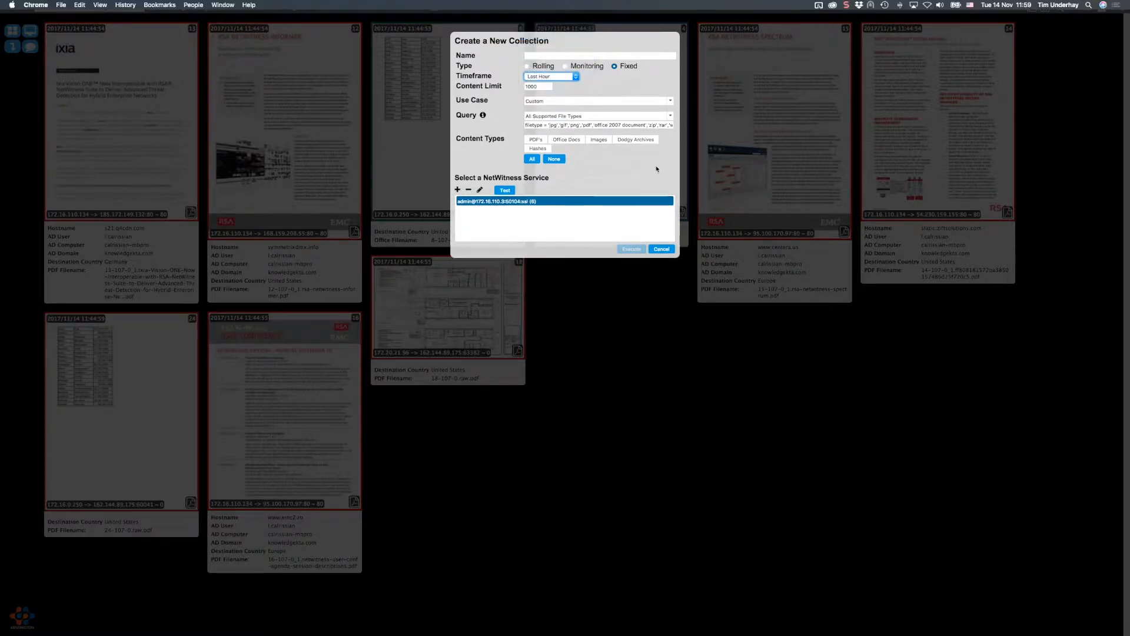
- Name it 'Fixed - Documents in Archives' from the autocomplete, keeping the Last Hour timeframe
{"action": "left_click", "coordinate": [561, 54]}
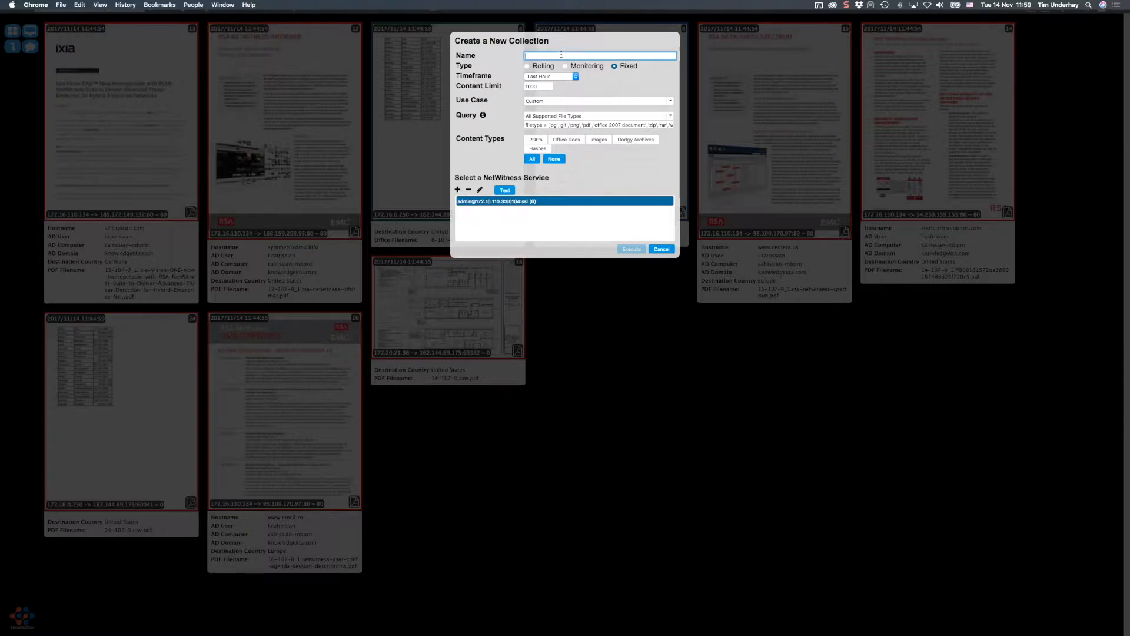
{"action": "type", "text": "Fixed"}
{"action": "key", "text": "Down"}
{"action": "key", "text": "Down"}
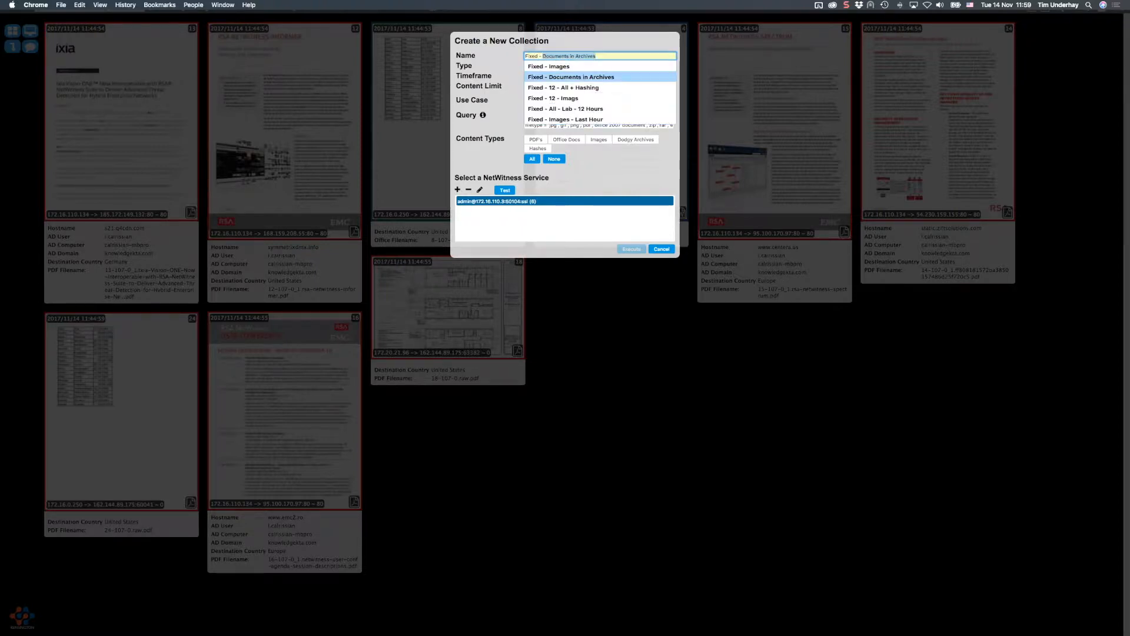
{"action": "key", "text": "Return"}
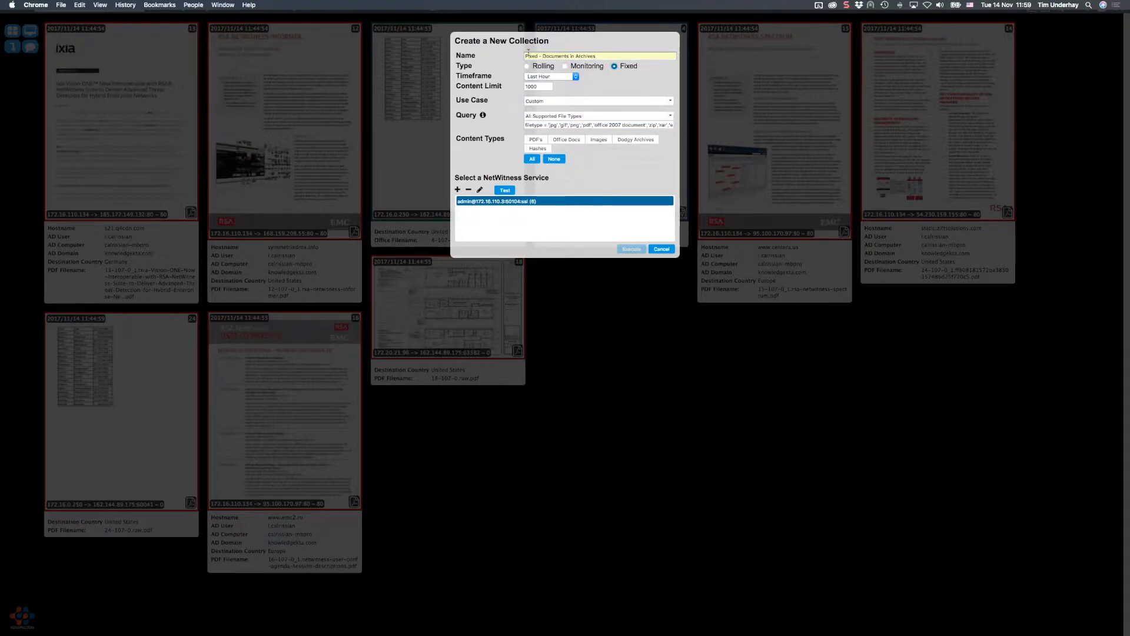
{"action": "left_click", "coordinate": [541, 76]}
{"action": "left_click", "coordinate": [540, 77]}
{"action": "left_click", "coordinate": [539, 86]}
- Keep limit 1000, choose the Outbound Documents use case, and review its PDF/Office query
{"action": "left_click", "coordinate": [555, 104]}
{"action": "left_click", "coordinate": [554, 101]}
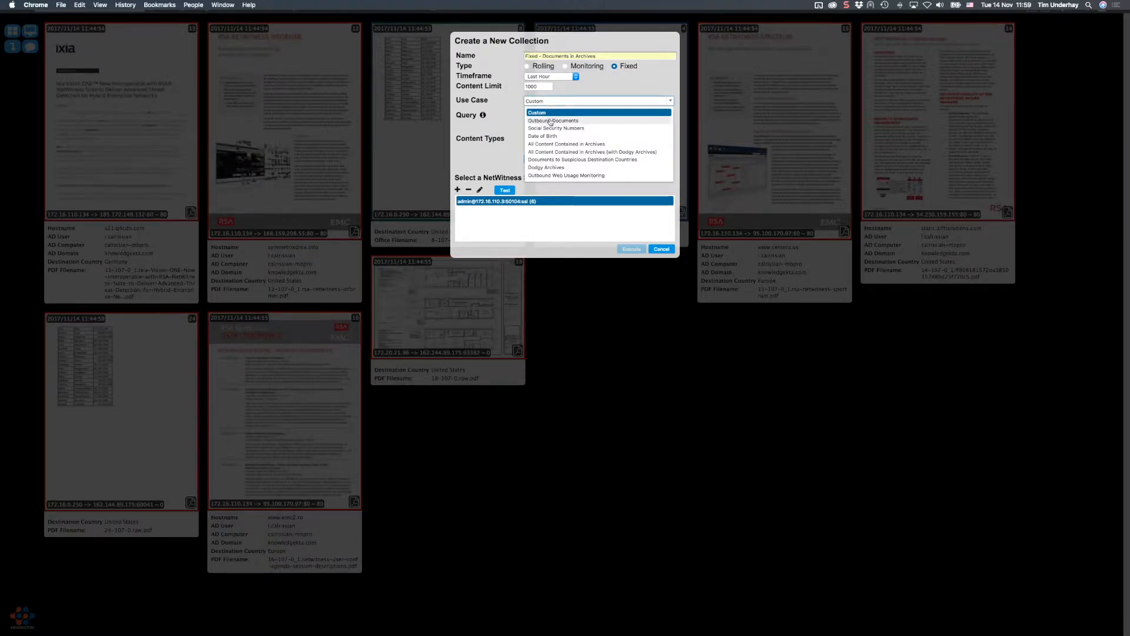
{"action": "left_click", "coordinate": [553, 120]}
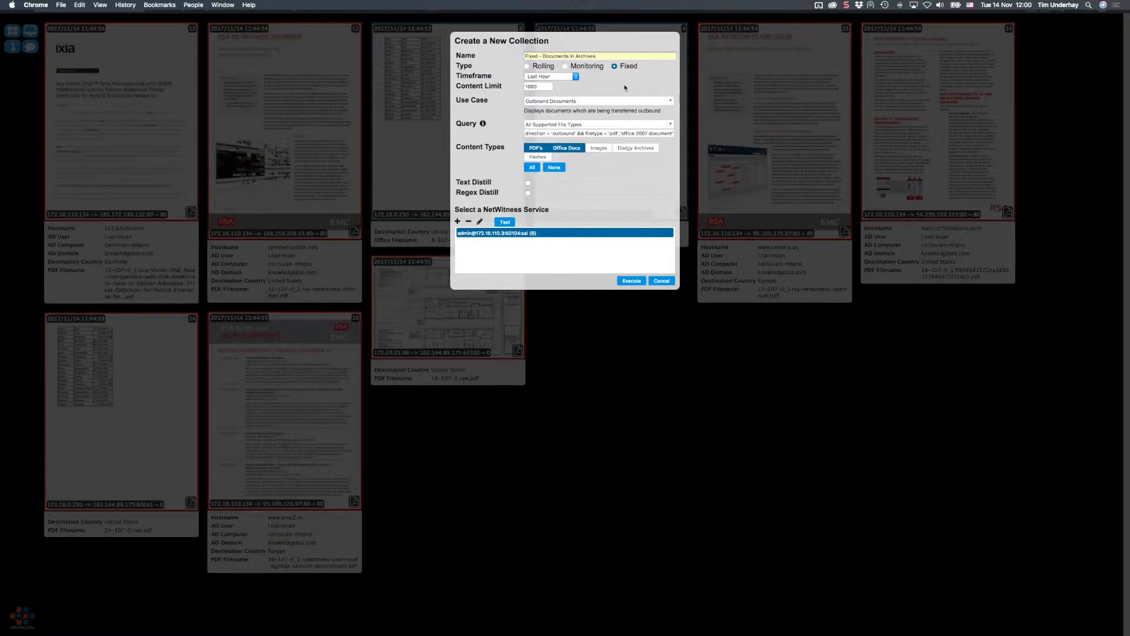
{"action": "left_click", "coordinate": [559, 133]}
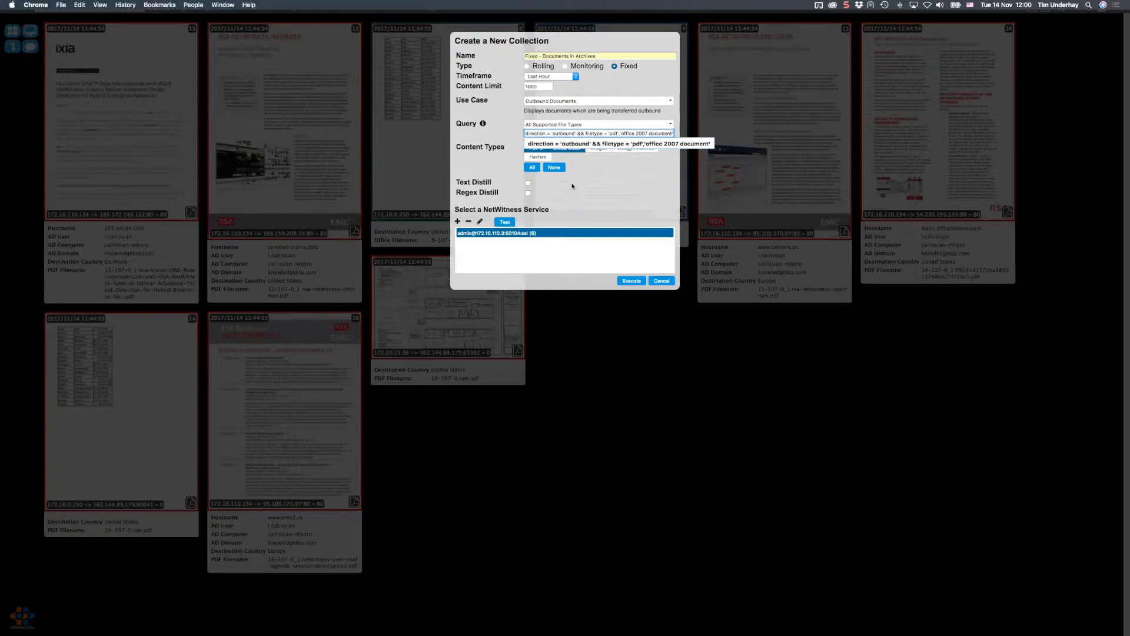
{"action": "key", "text": "super+Tab"}
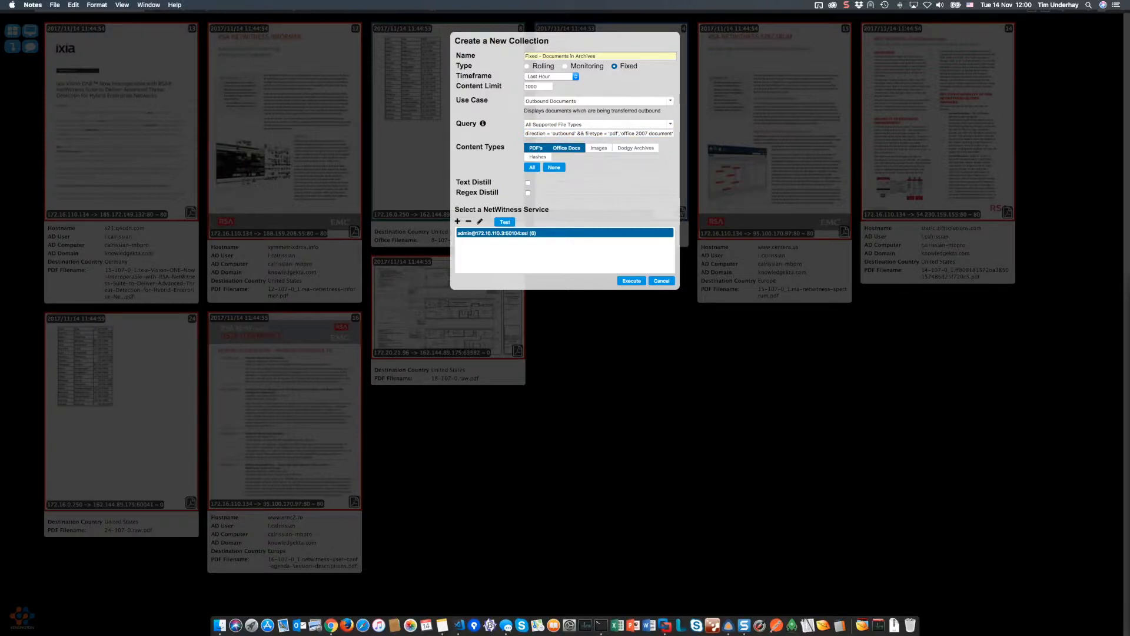
{"action": "left_click", "coordinate": [572, 101]}
{"action": "left_click", "coordinate": [573, 102]}
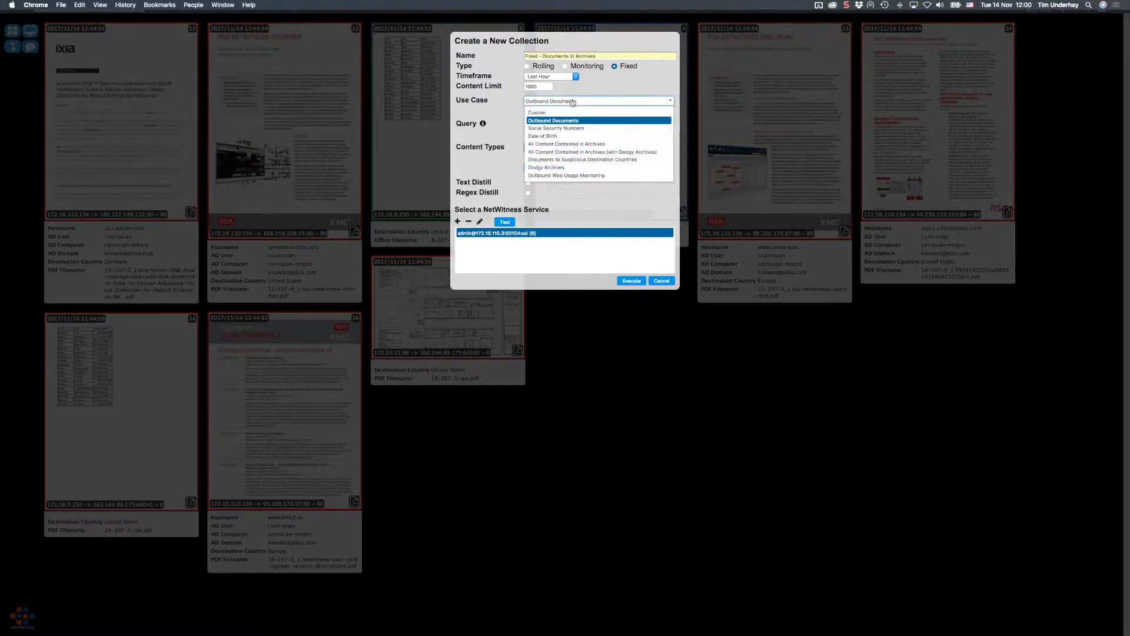
- Switch to the Social Security Numbers use case and review its regex and text search terms
{"action": "left_click", "coordinate": [560, 129]}
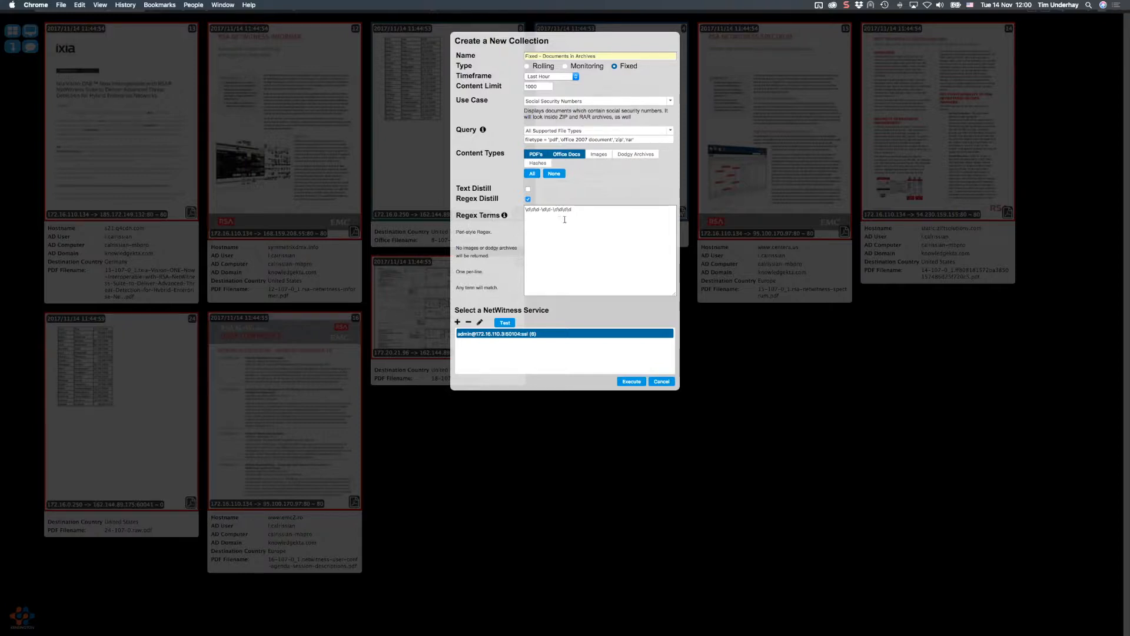
{"action": "left_click", "coordinate": [622, 269]}
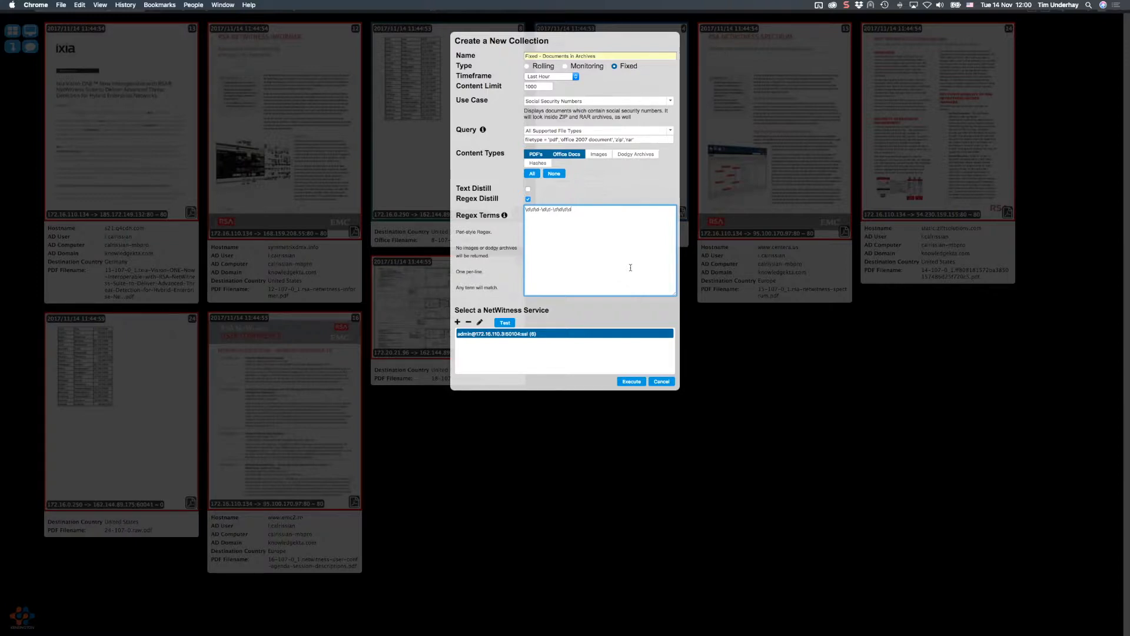
{"action": "left_click", "coordinate": [527, 189]}
{"action": "left_click", "coordinate": [574, 240]}
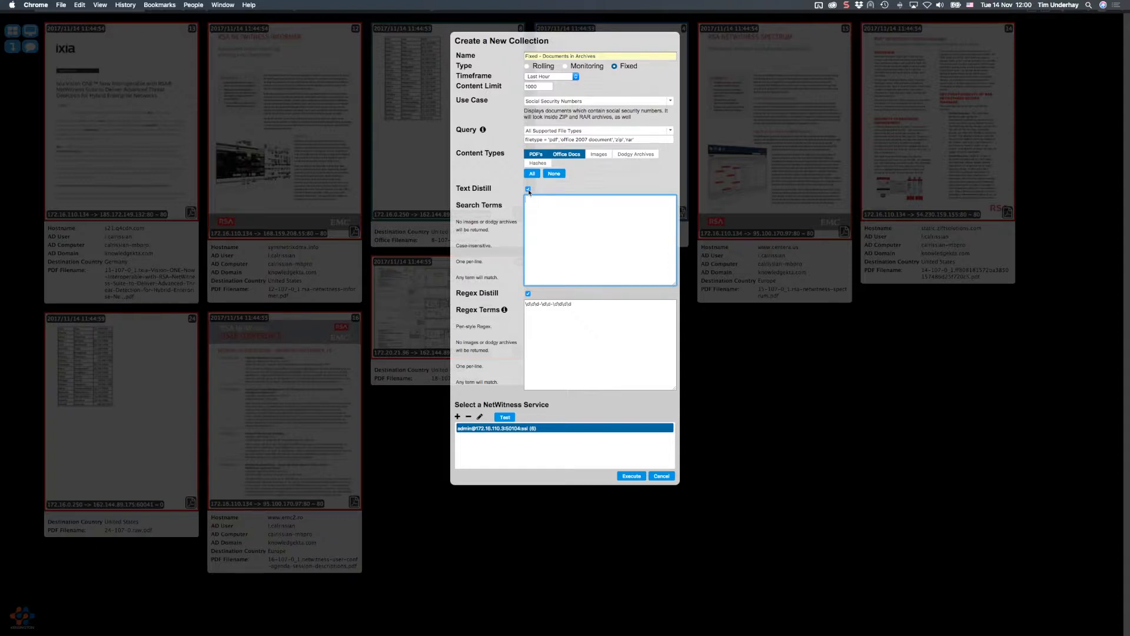
{"action": "left_click", "coordinate": [528, 189]}
{"action": "left_click", "coordinate": [584, 246]}
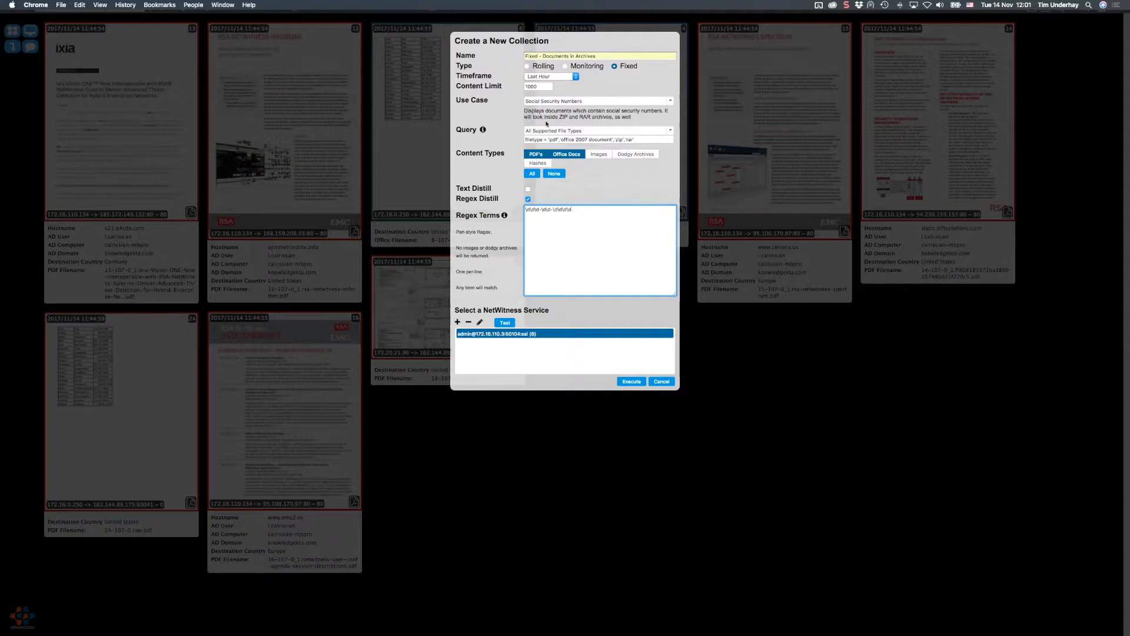
- Choose All Content Contained in Archives and inspect the query's Office 2007 exclusion
{"action": "left_click", "coordinate": [547, 101]}
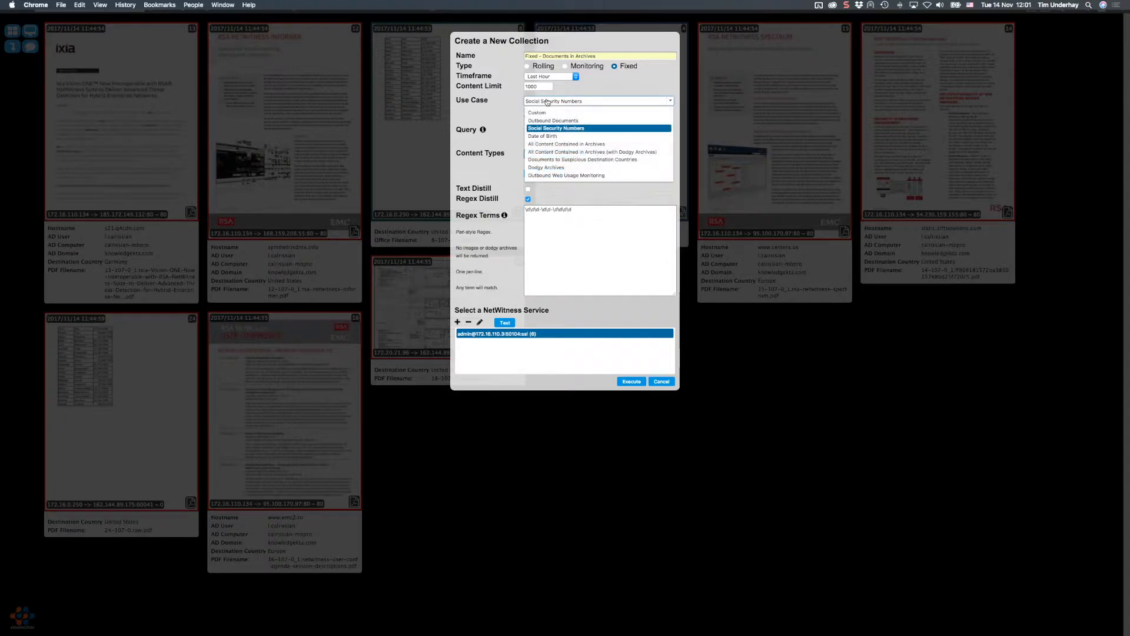
{"action": "left_click", "coordinate": [545, 144]}
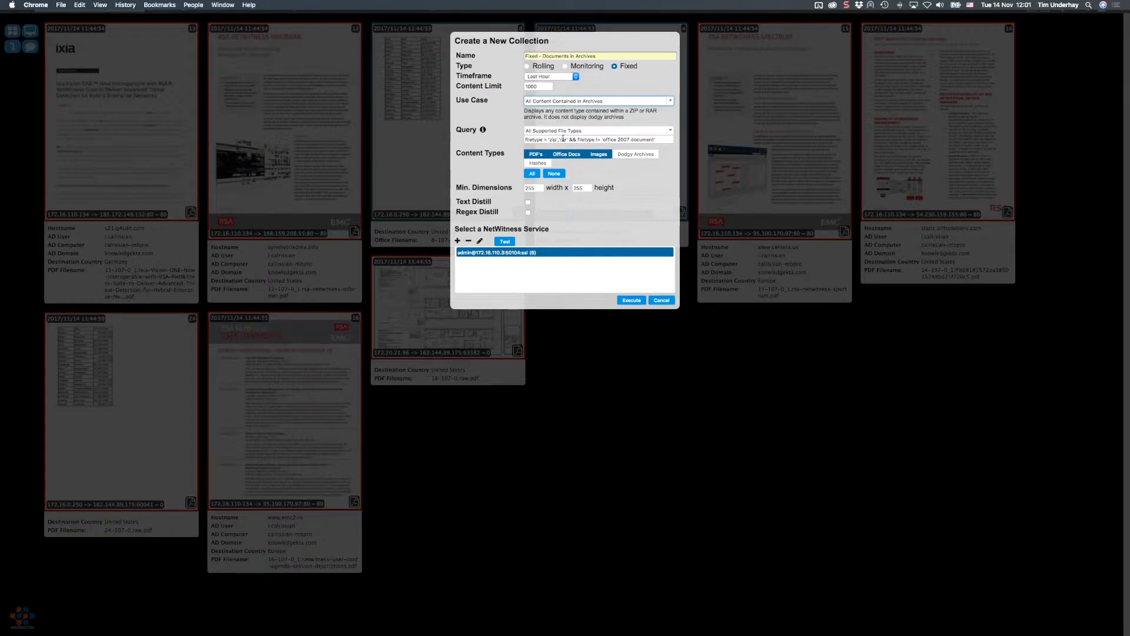
{"action": "left_click_drag", "start_coordinate": [660, 139], "coordinate": [567, 139]}
{"action": "left_click", "coordinate": [566, 139]}
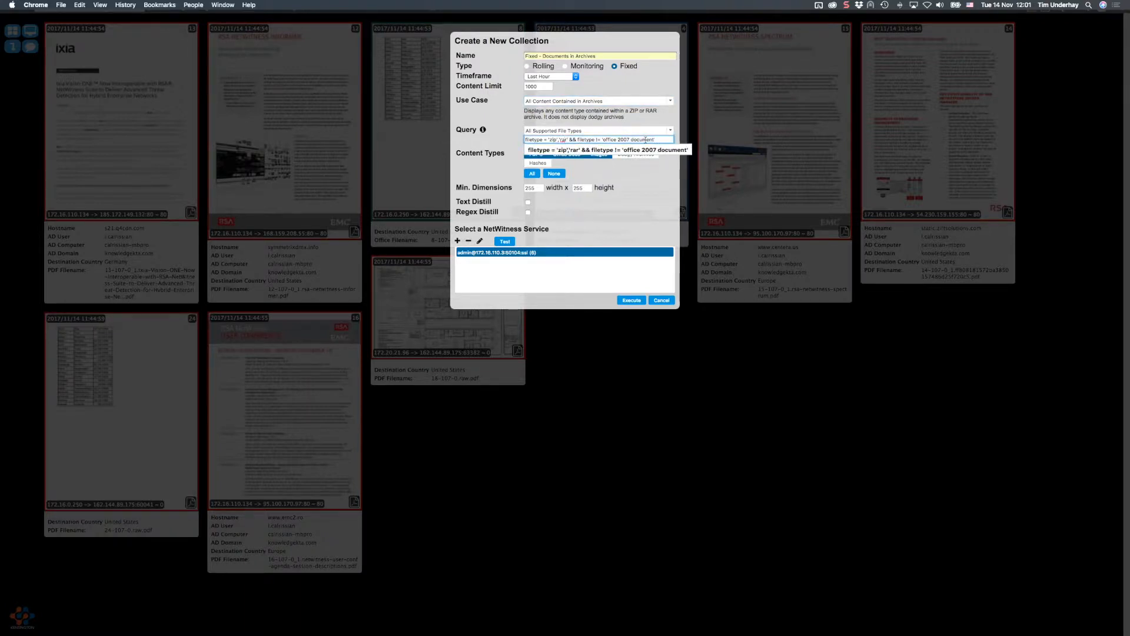
{"action": "left_click", "coordinate": [646, 197]}
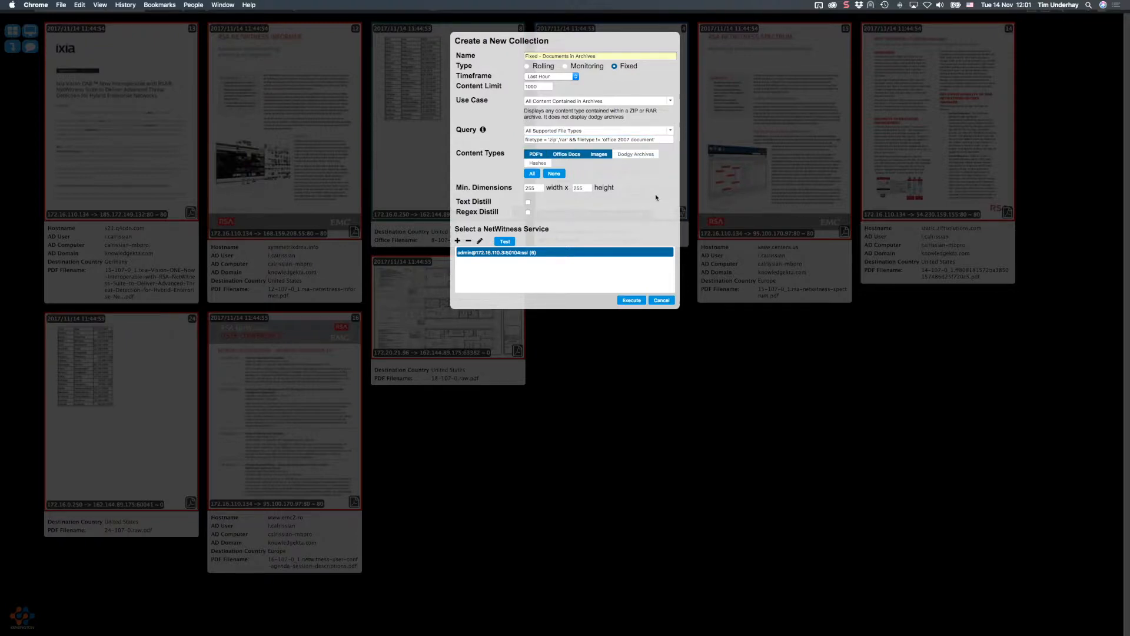
{"action": "left_click", "coordinate": [658, 140]}
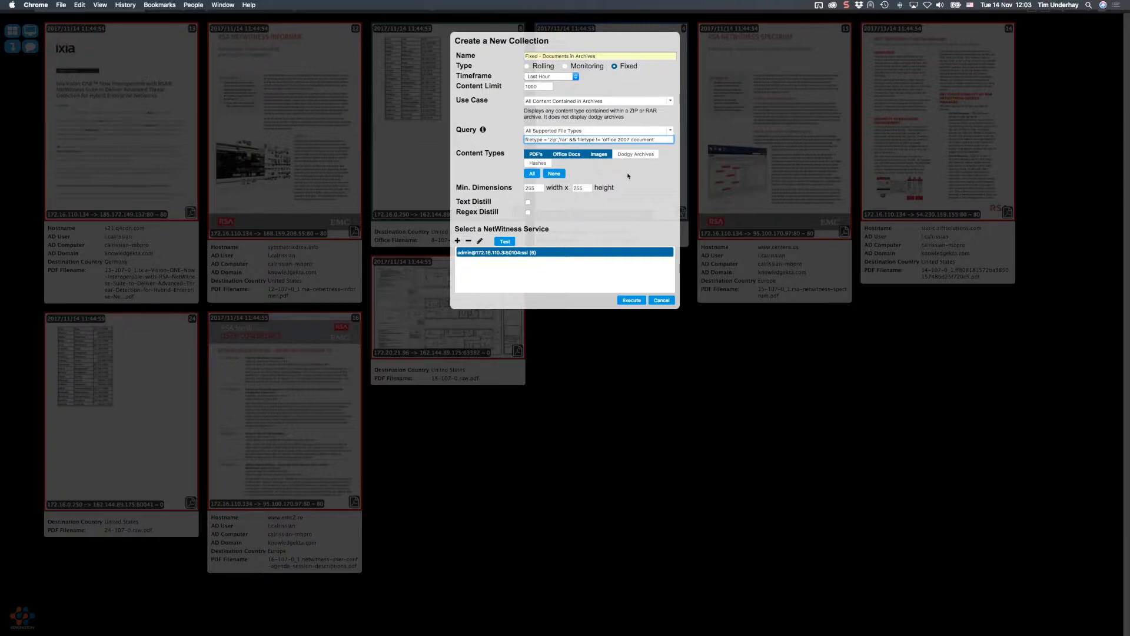
- Review the query's filetype terms and turn off the Images content type
{"action": "double_click", "coordinate": [526, 140]}
{"action": "left_click", "coordinate": [526, 139]}
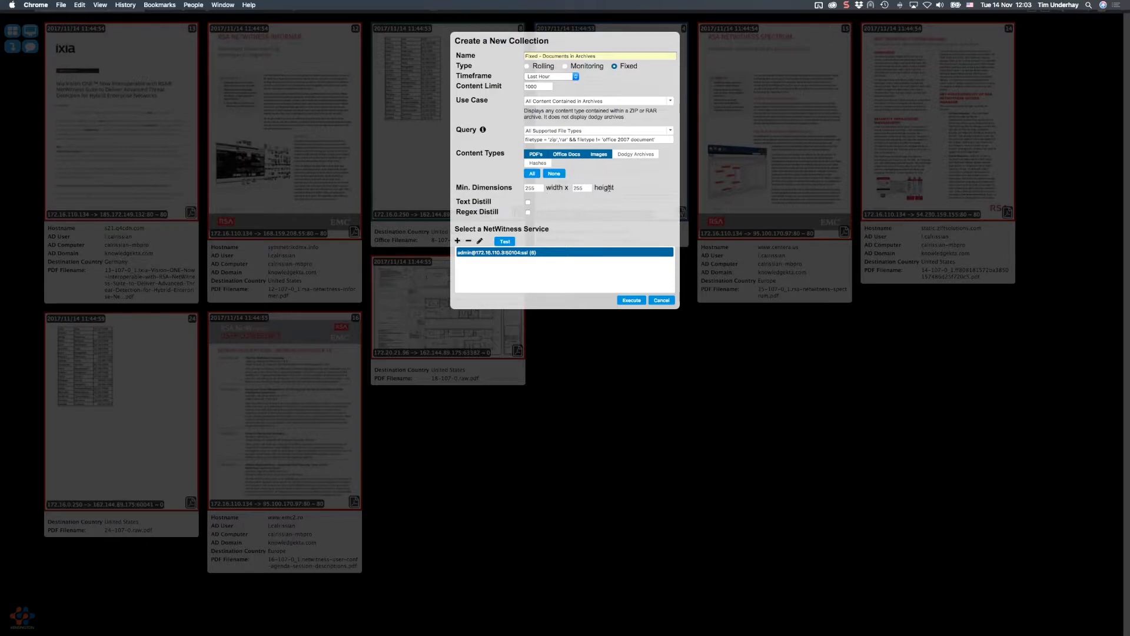
{"action": "left_click", "coordinate": [594, 155]}
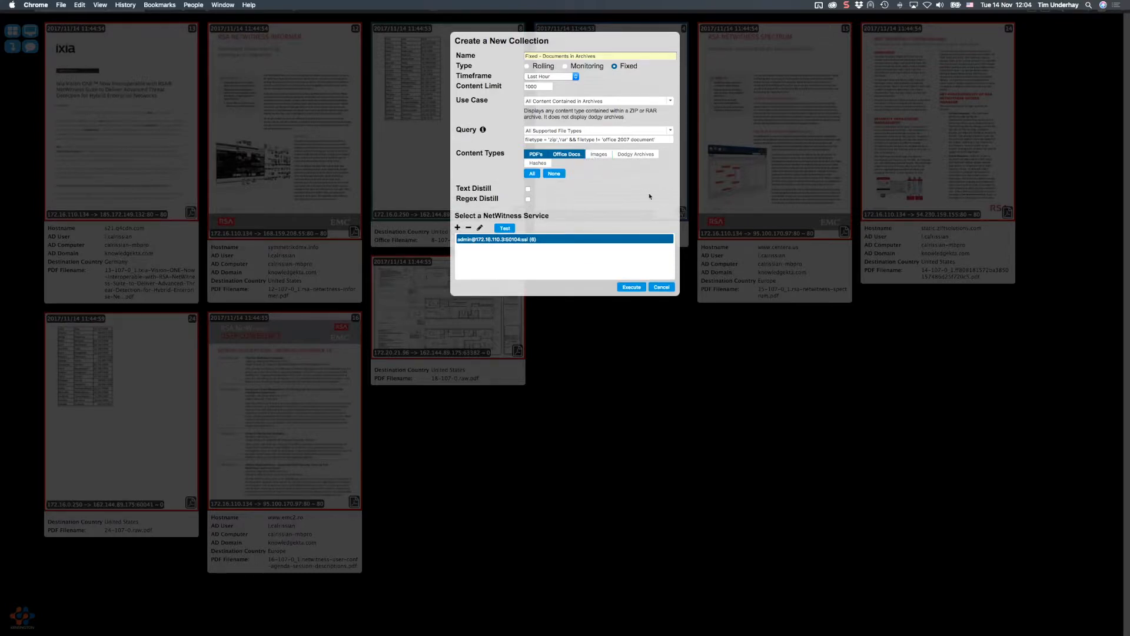
{"action": "left_click", "coordinate": [668, 140]}
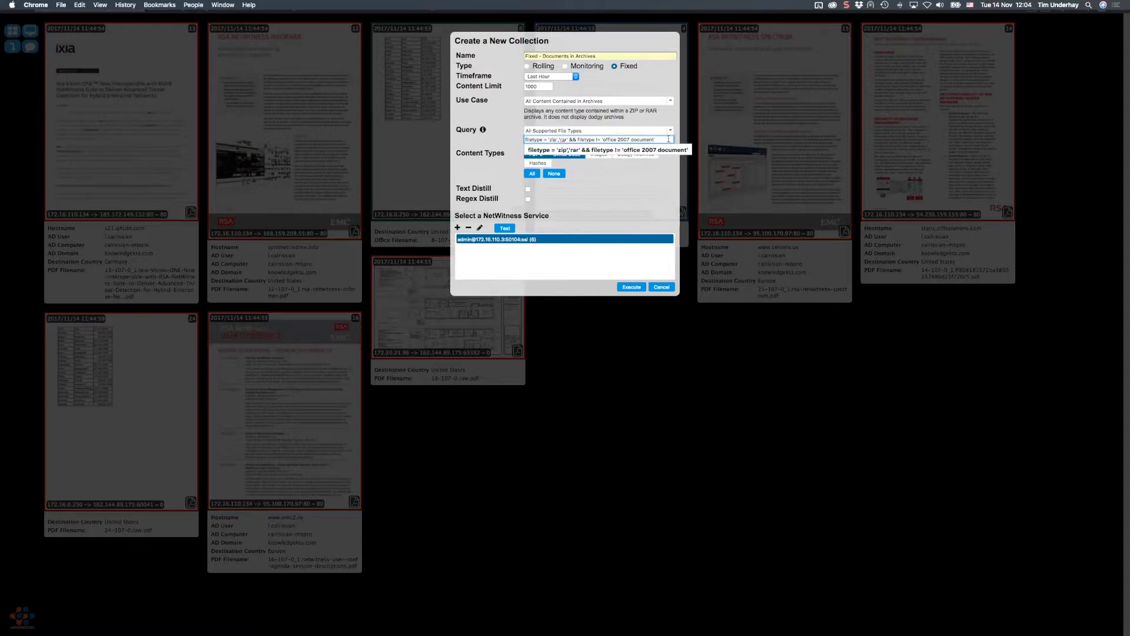
{"action": "left_click", "coordinate": [663, 192]}
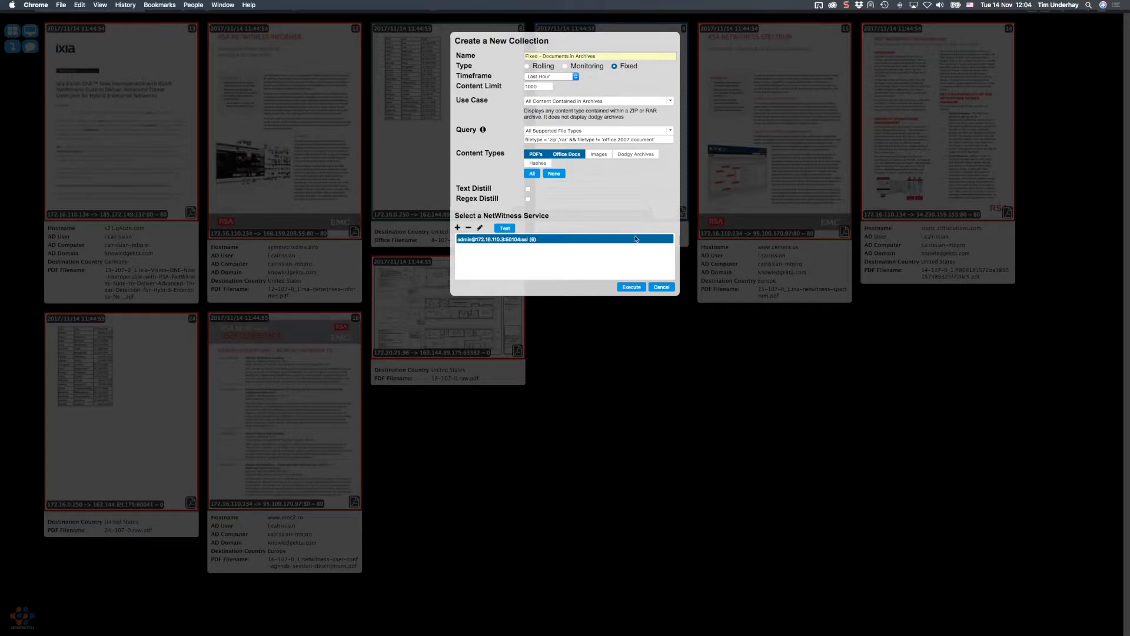
- Execute Fixed - Documents in Archives, listing six PDFs extracted from ZIP and RAR archives
{"action": "left_click", "coordinate": [633, 288]}
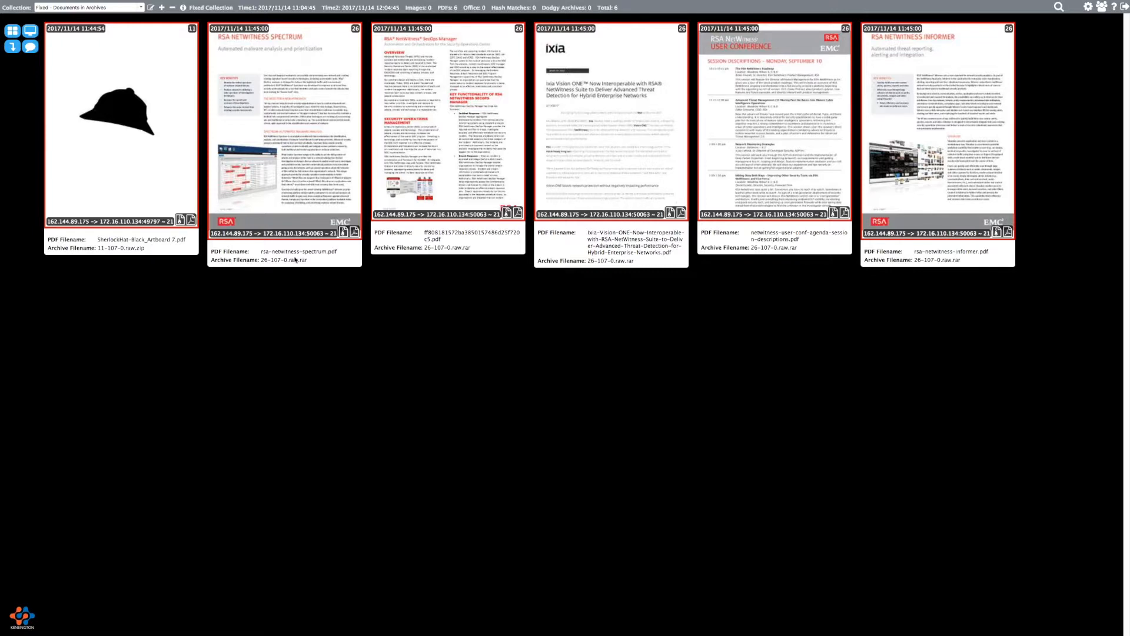
{"action": "left_click", "coordinate": [168, 174]}
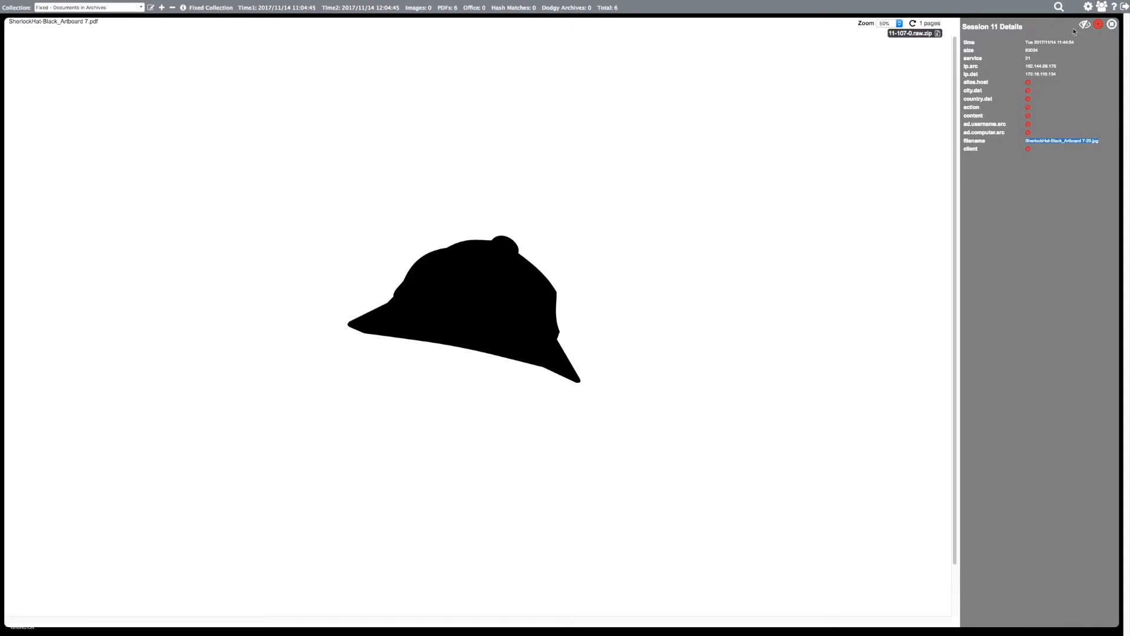
{"action": "left_click", "coordinate": [1112, 26]}
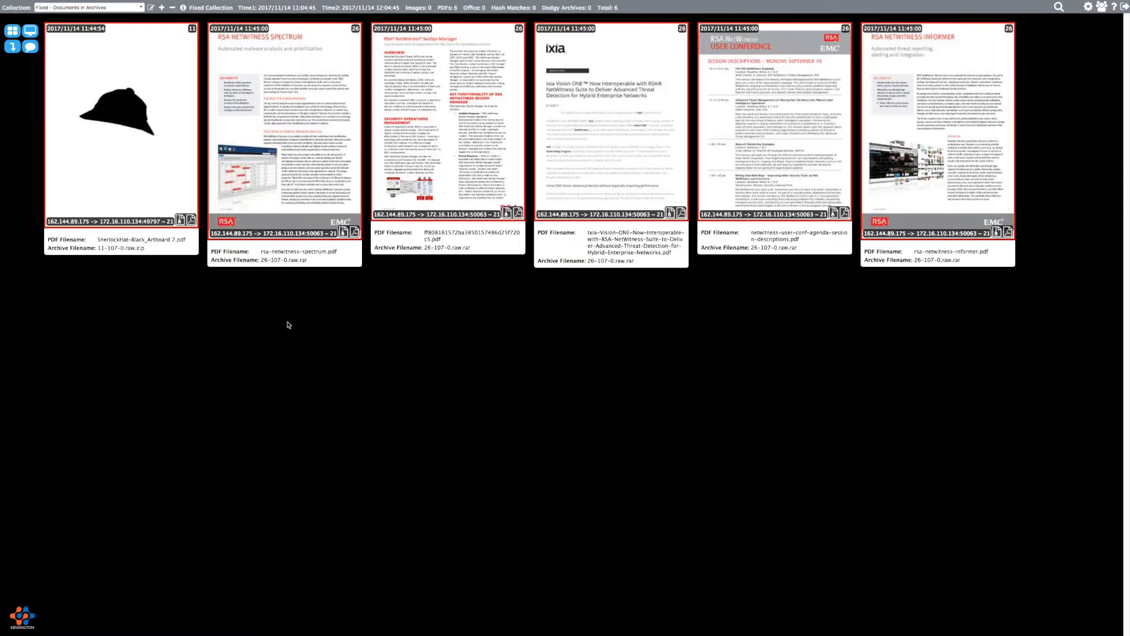
{"action": "left_click", "coordinate": [150, 8]}
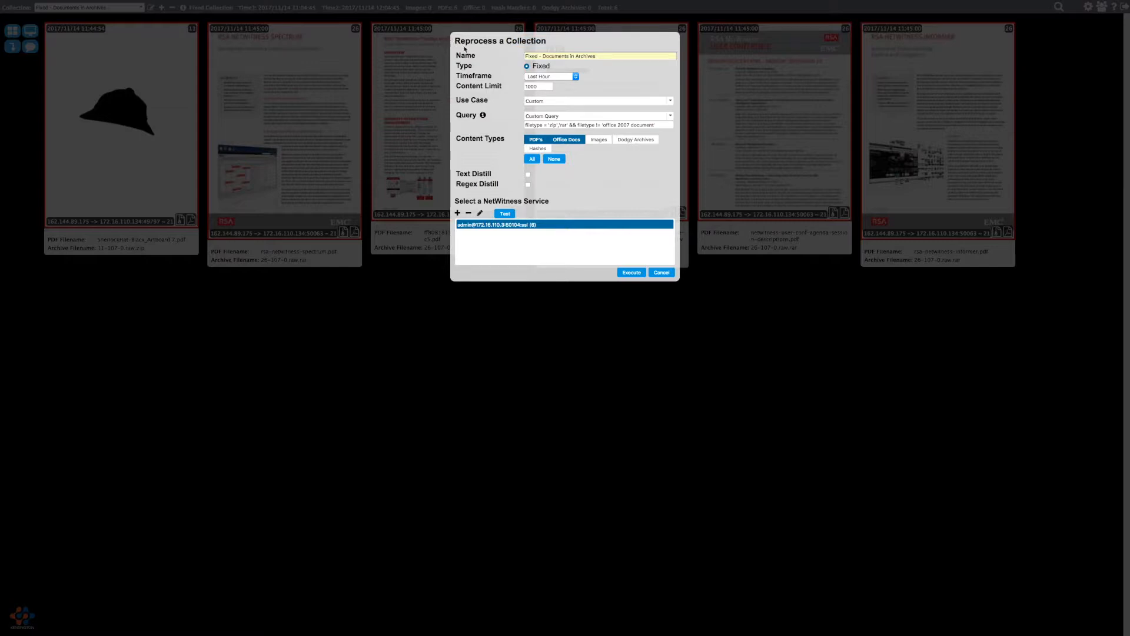
- Rename the collection to 'Fixed - Documents in Archives 2', add Images as a content type, and re-execute it
{"action": "left_click", "coordinate": [640, 59]}
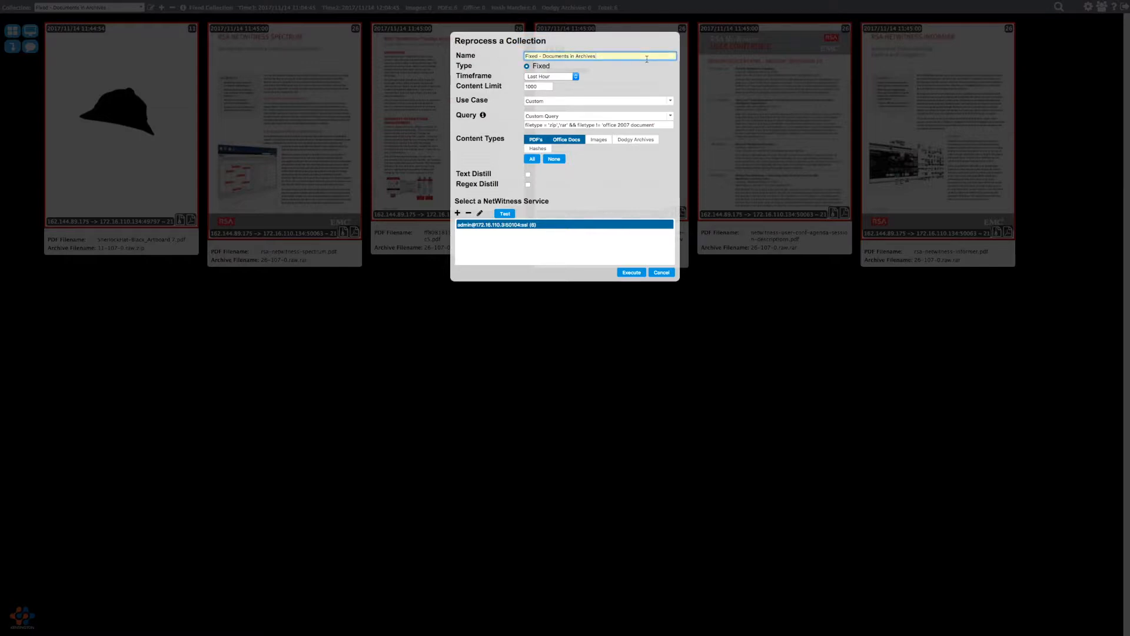
{"action": "type", "text": "2"}
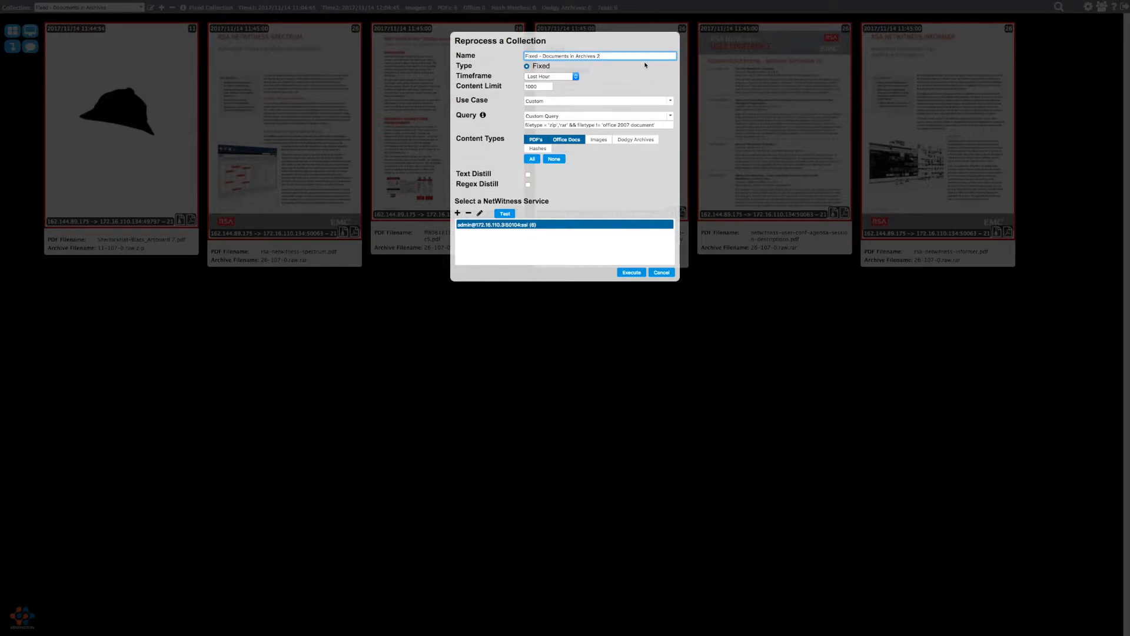
{"action": "left_click", "coordinate": [599, 139]}
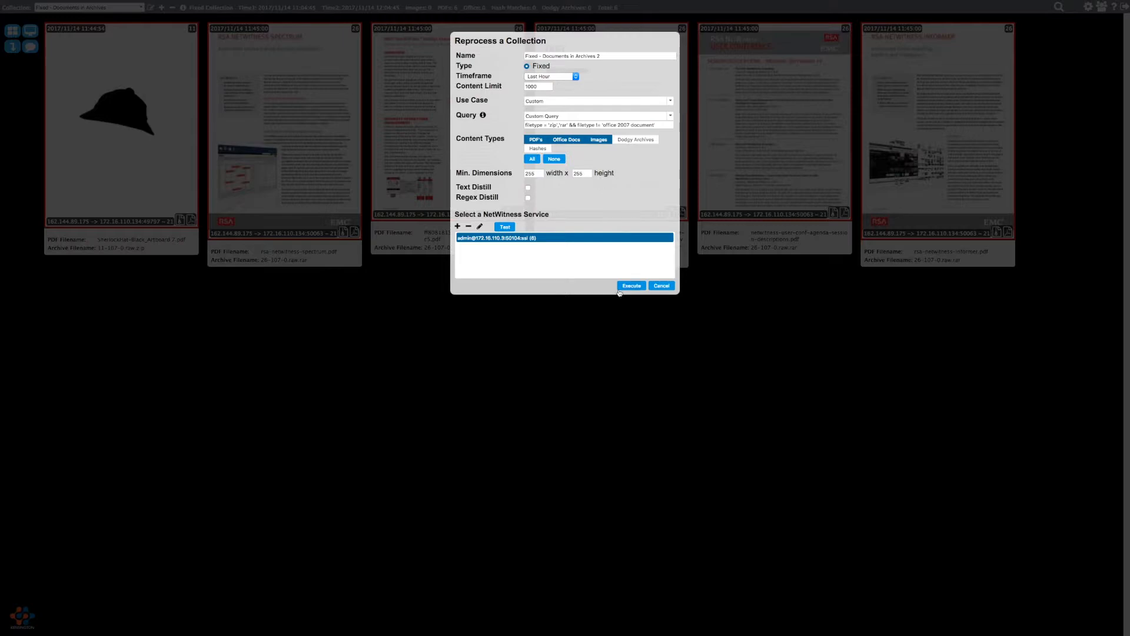
{"action": "left_click", "coordinate": [631, 286]}
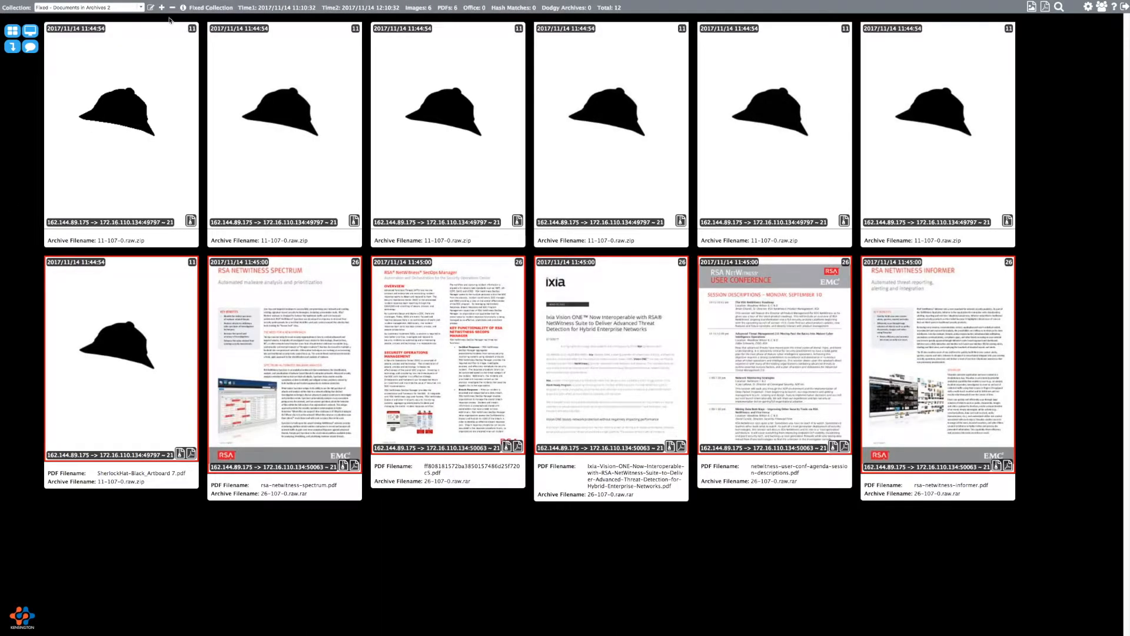
{"action": "left_click", "coordinate": [162, 8]}
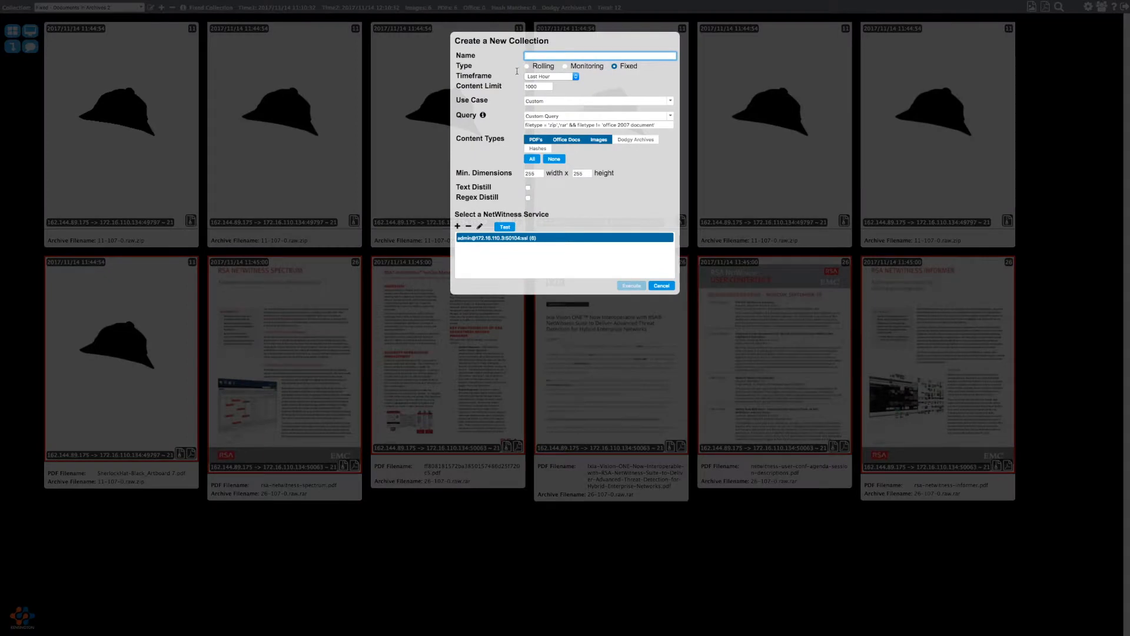
- Run a last-hour rolling collection named 'Dodgy Archives' using the Dodgy Archives use case
{"action": "left_click", "coordinate": [550, 77]}
{"action": "left_click", "coordinate": [547, 74]}
{"action": "left_click", "coordinate": [566, 56]}
{"action": "type", "text": "Dodg"}
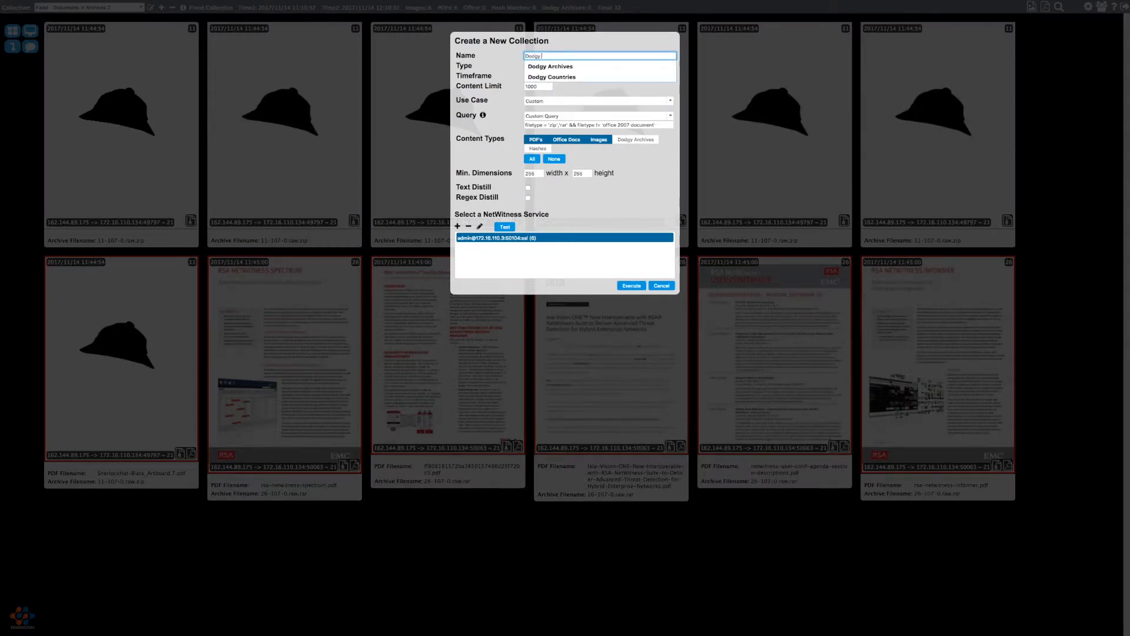
{"action": "type", "text": "y"}
{"action": "left_click", "coordinate": [613, 67]}
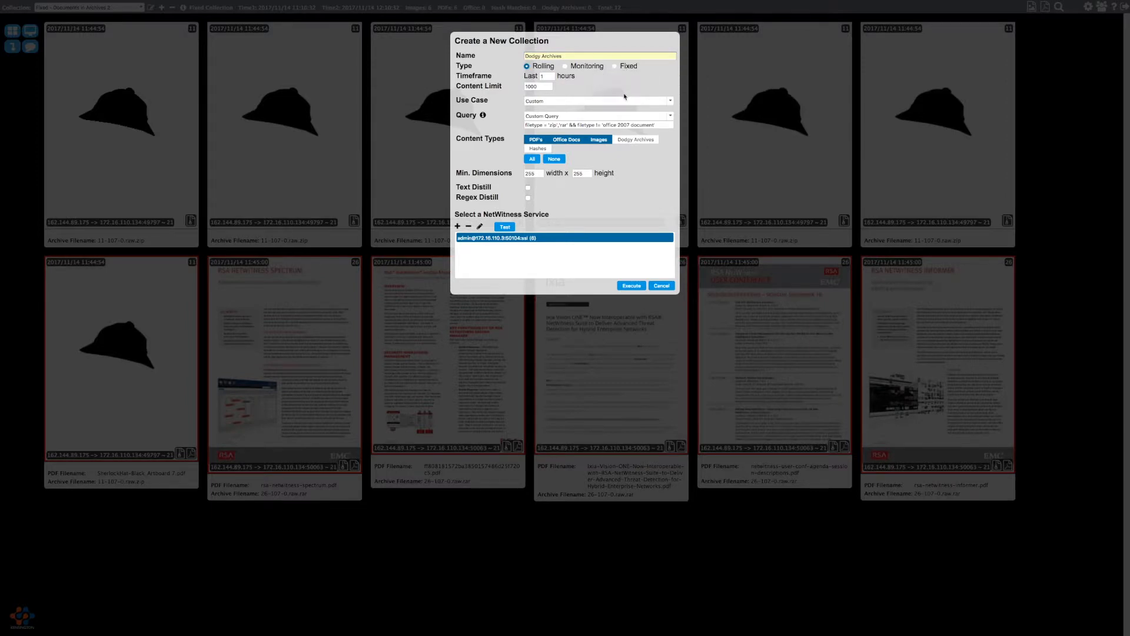
{"action": "left_click", "coordinate": [578, 101]}
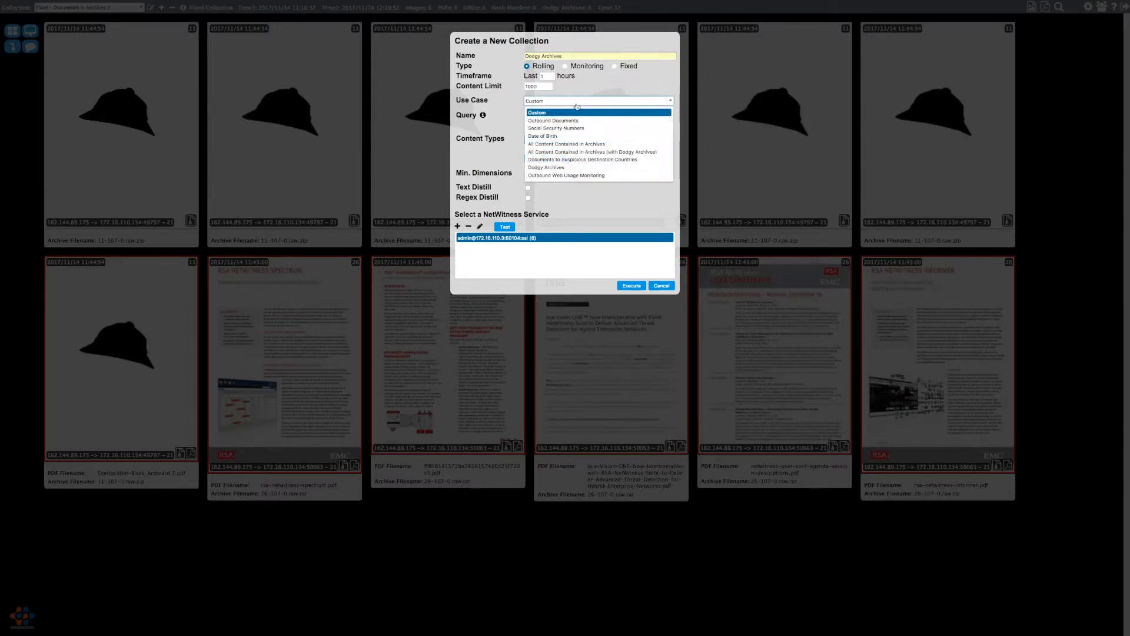
{"action": "left_click", "coordinate": [562, 168]}
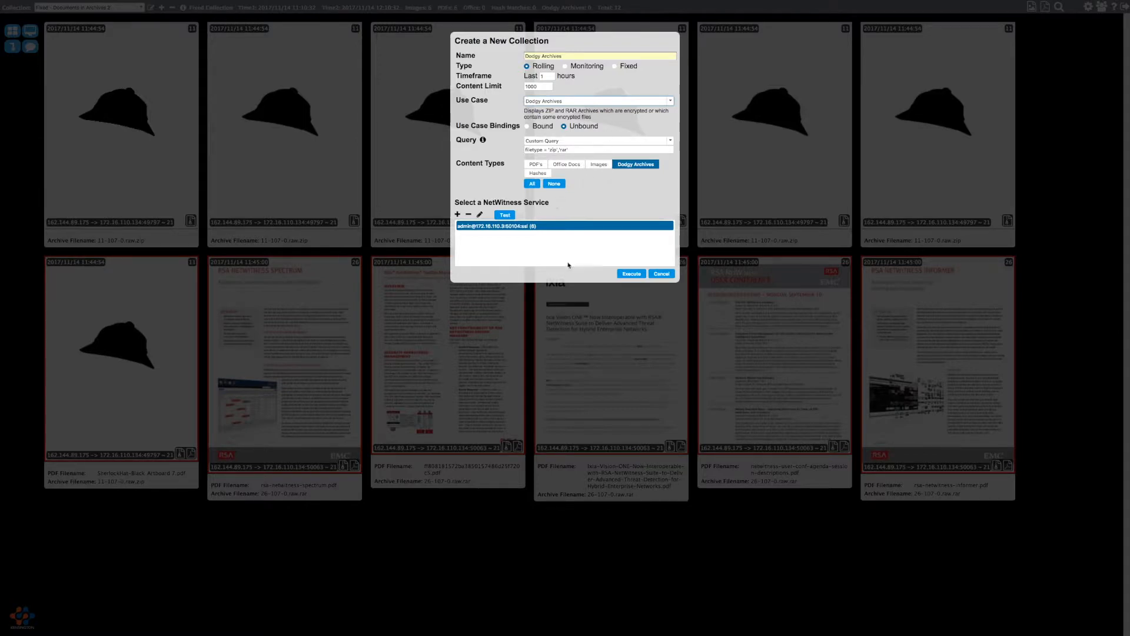
{"action": "left_click", "coordinate": [629, 275]}
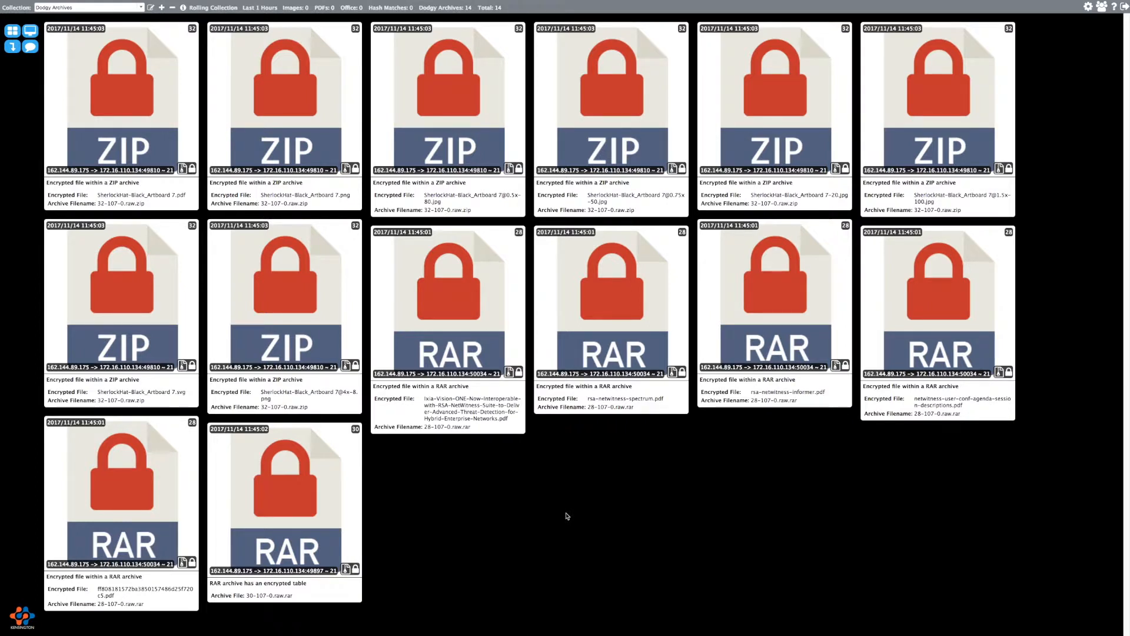
- Start a new collection named 'Matched Hashes', keeping Custom as its use case
{"action": "left_click", "coordinate": [162, 8]}
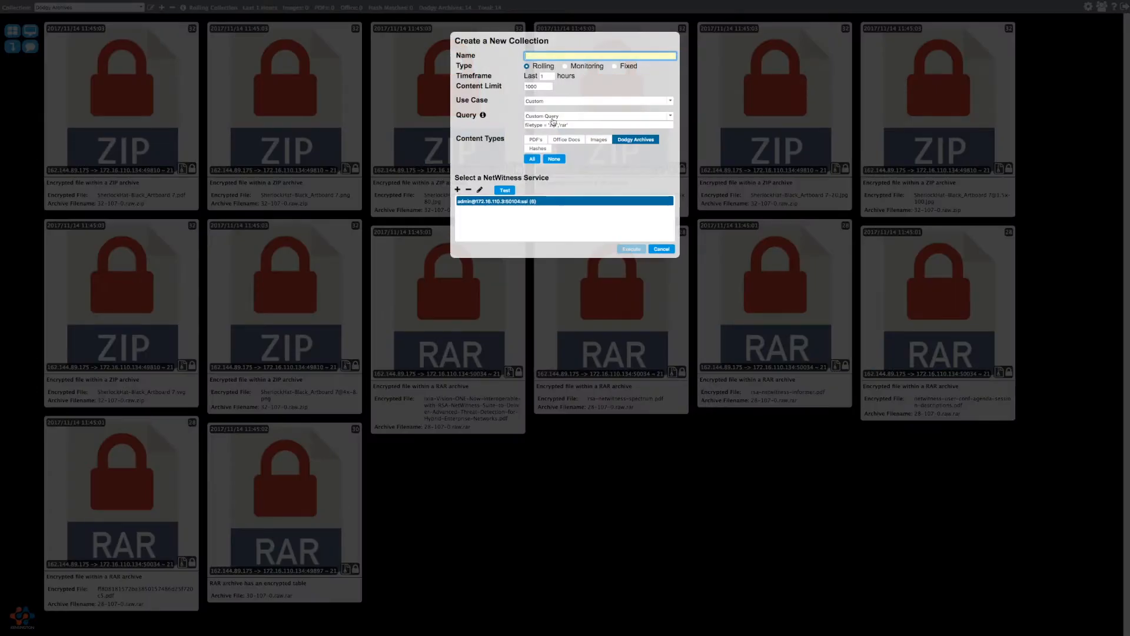
{"action": "left_click", "coordinate": [592, 55]}
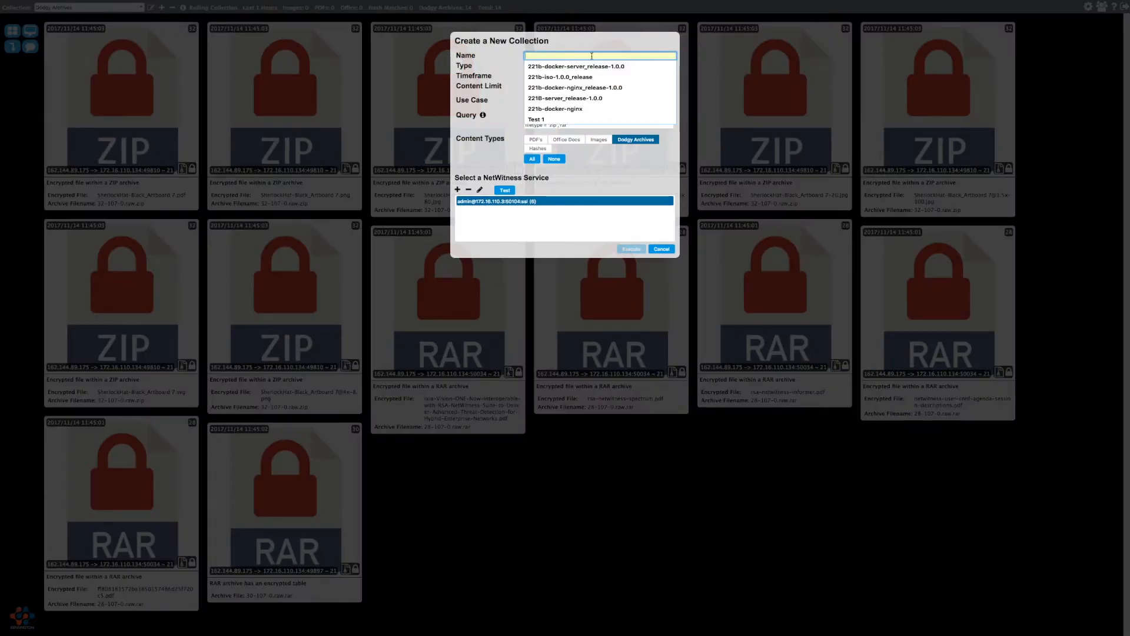
{"action": "type", "text": "Matfch"}
{"action": "key", "text": "BackSpace"}
{"action": "type", "text": "ched Hashes"}
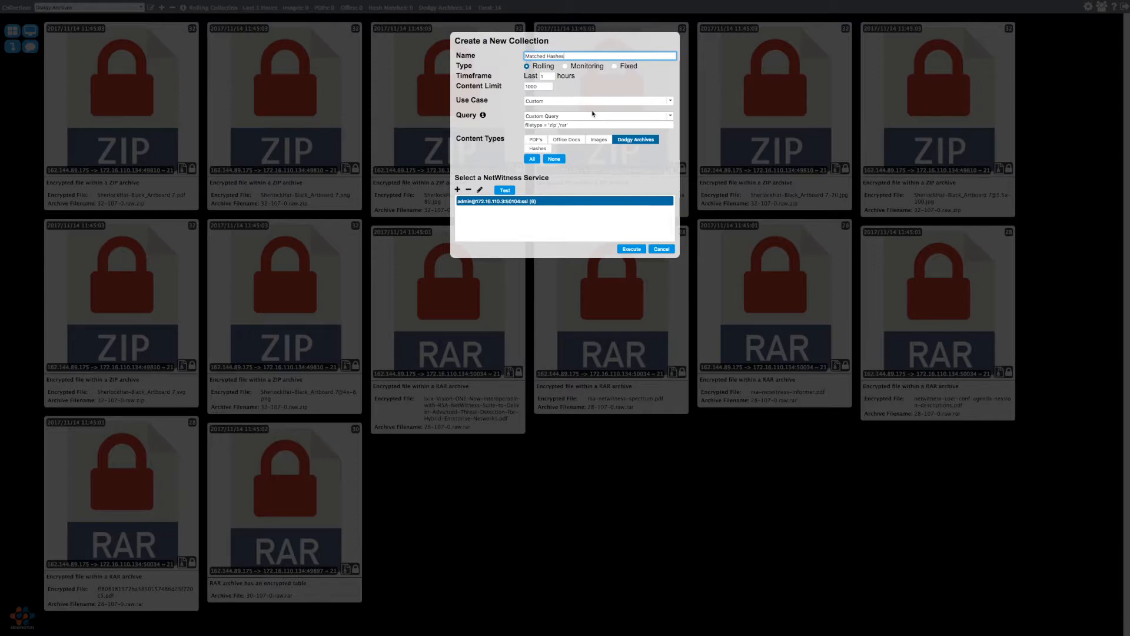
{"action": "left_click", "coordinate": [575, 102]}
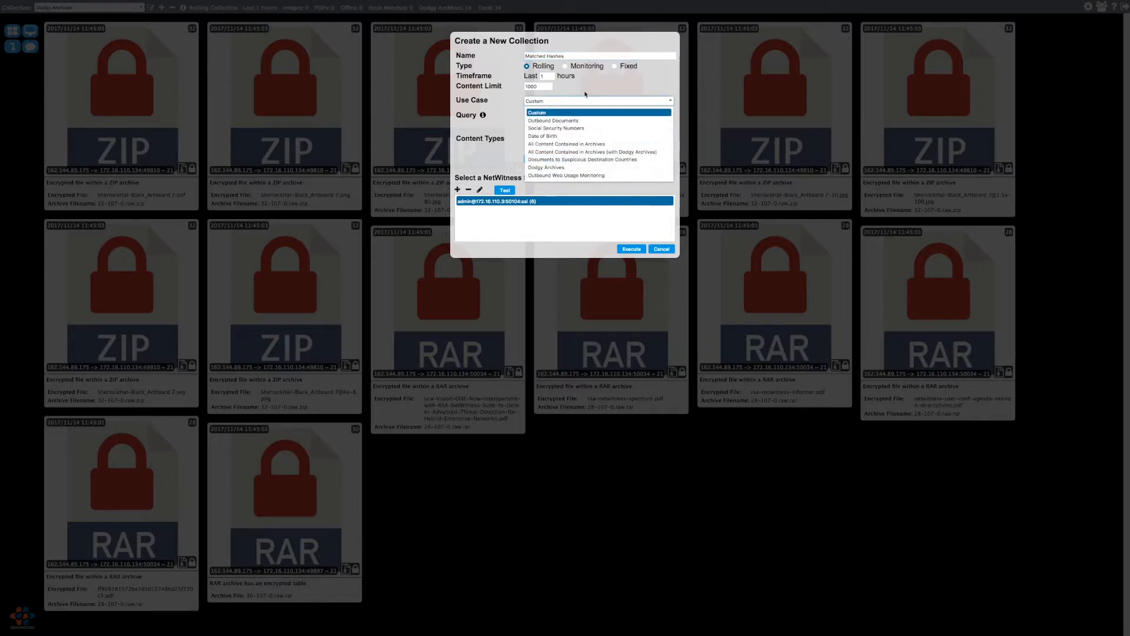
{"action": "left_click", "coordinate": [575, 104]}
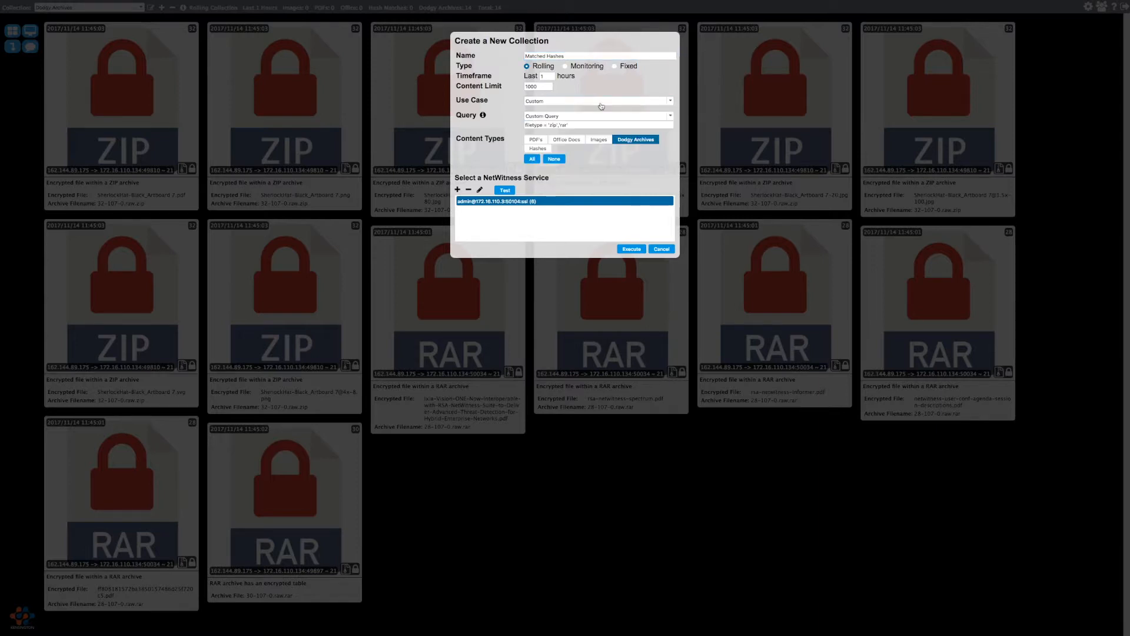
- Query Windows and Mac Executables, collect only Hashes, and enable MD5, SHA256 and SHA1 matching
{"action": "left_click", "coordinate": [568, 119]}
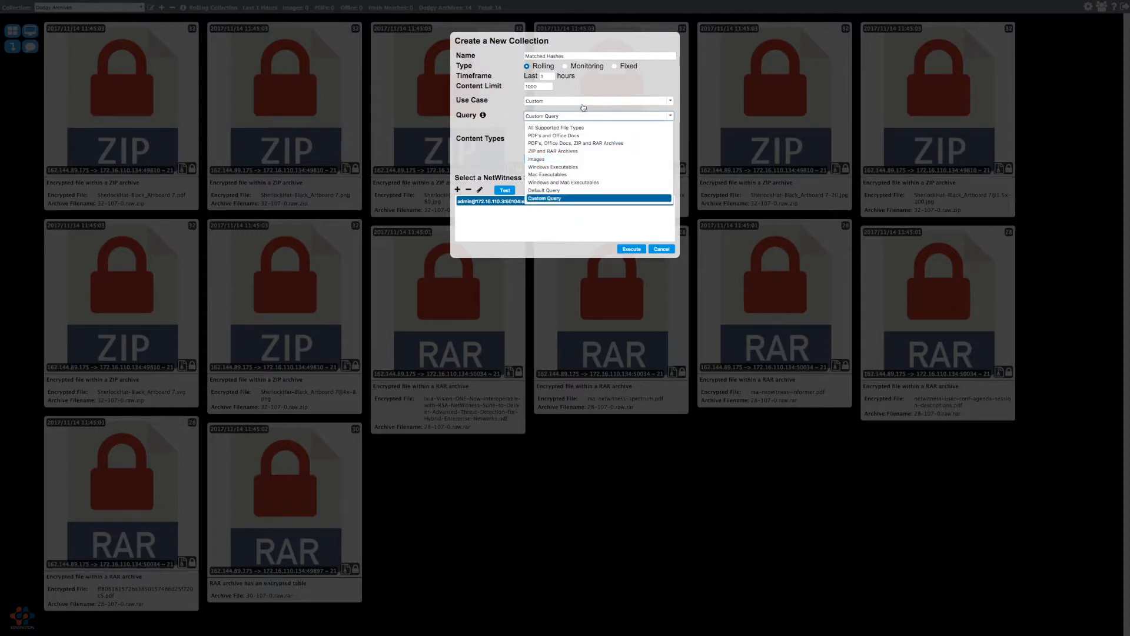
{"action": "left_click", "coordinate": [590, 182]}
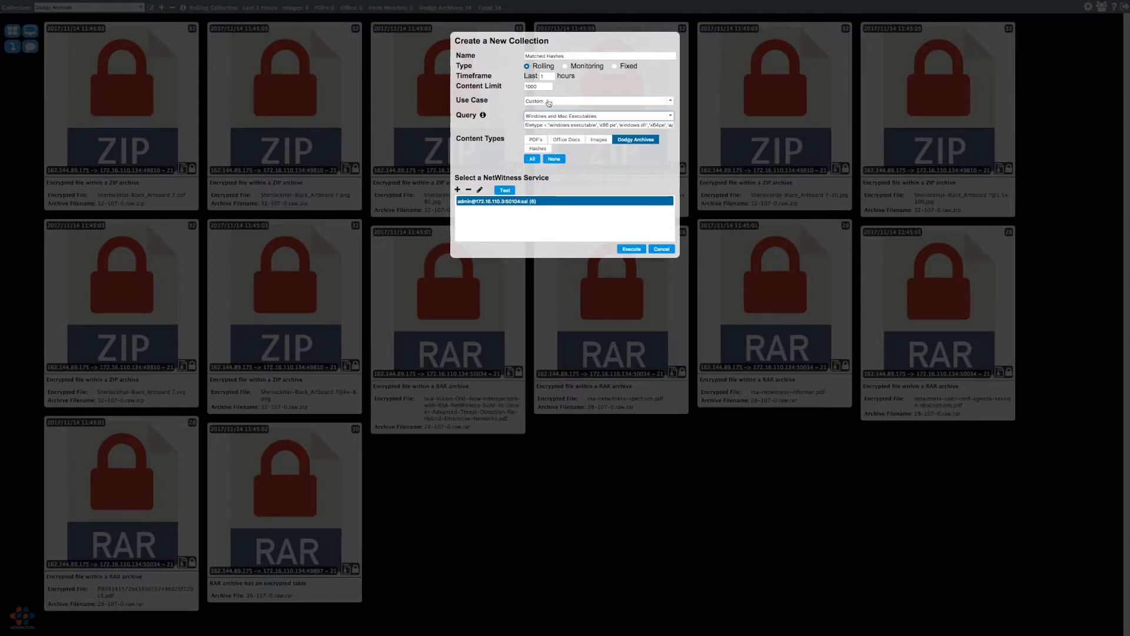
{"action": "left_click", "coordinate": [641, 141]}
{"action": "left_click", "coordinate": [538, 149]}
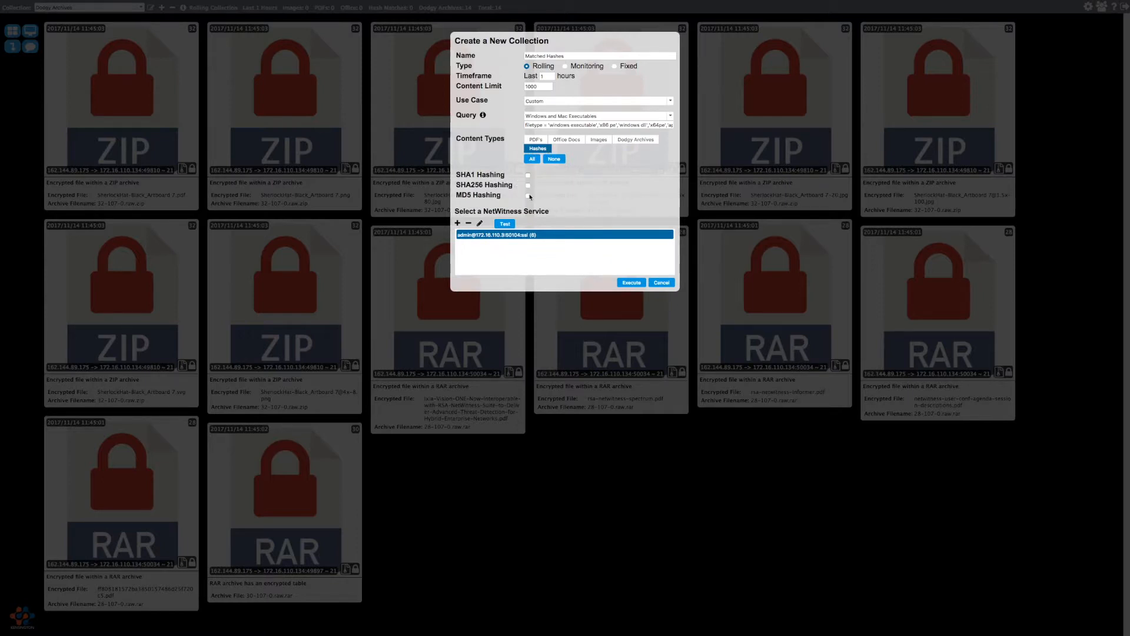
{"action": "left_click", "coordinate": [528, 196]}
{"action": "left_click", "coordinate": [529, 185]}
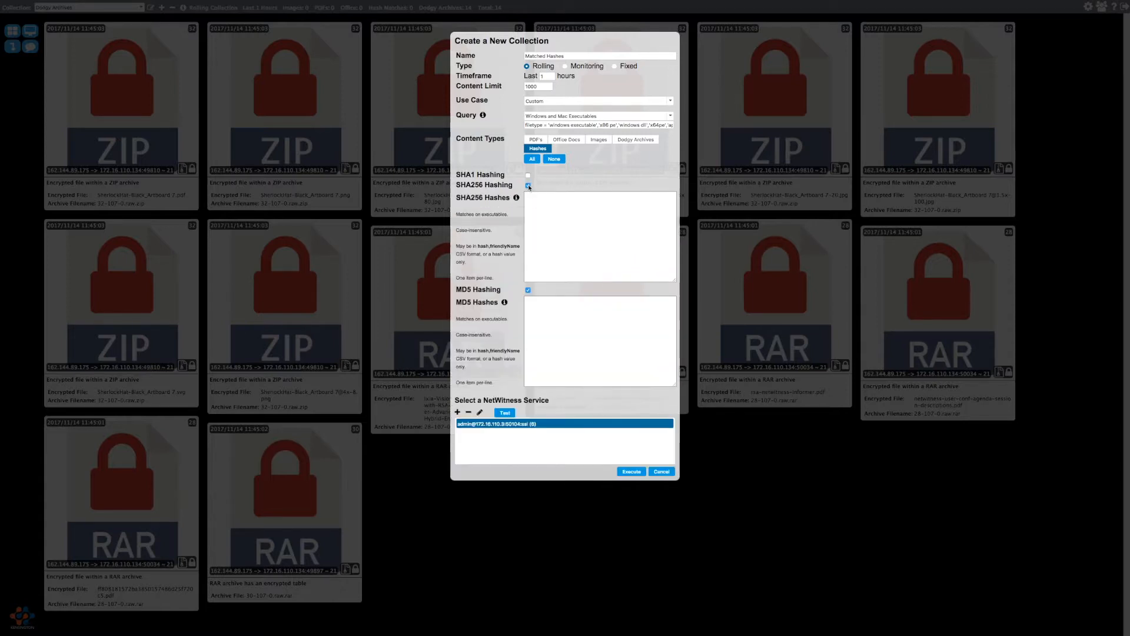
{"action": "left_click", "coordinate": [528, 176]}
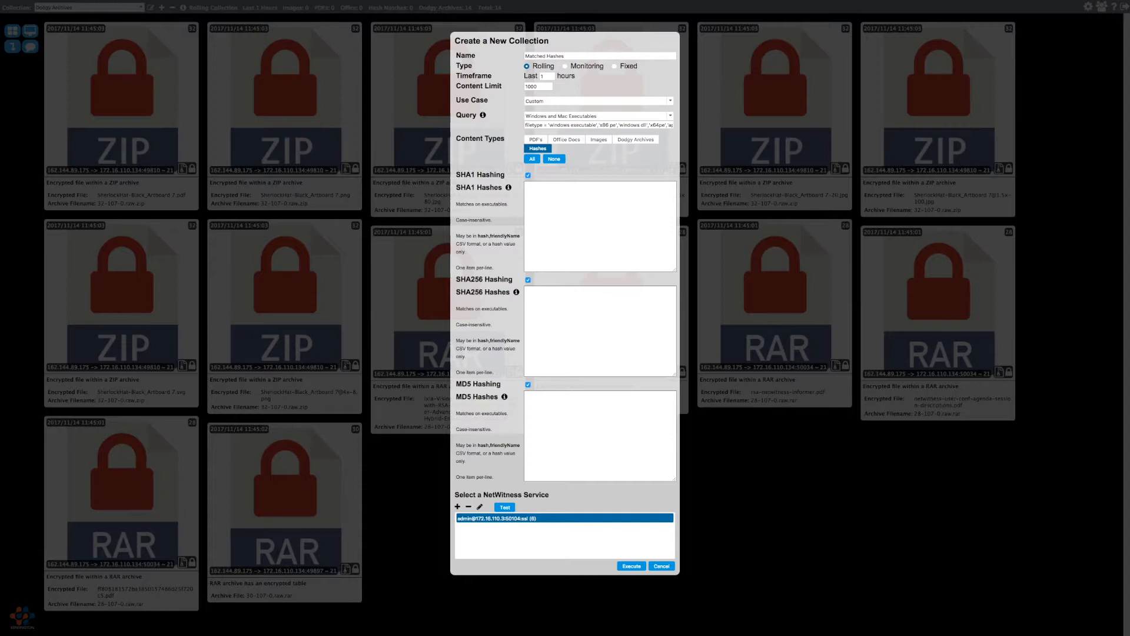
{"action": "key", "text": "super+Tab"}
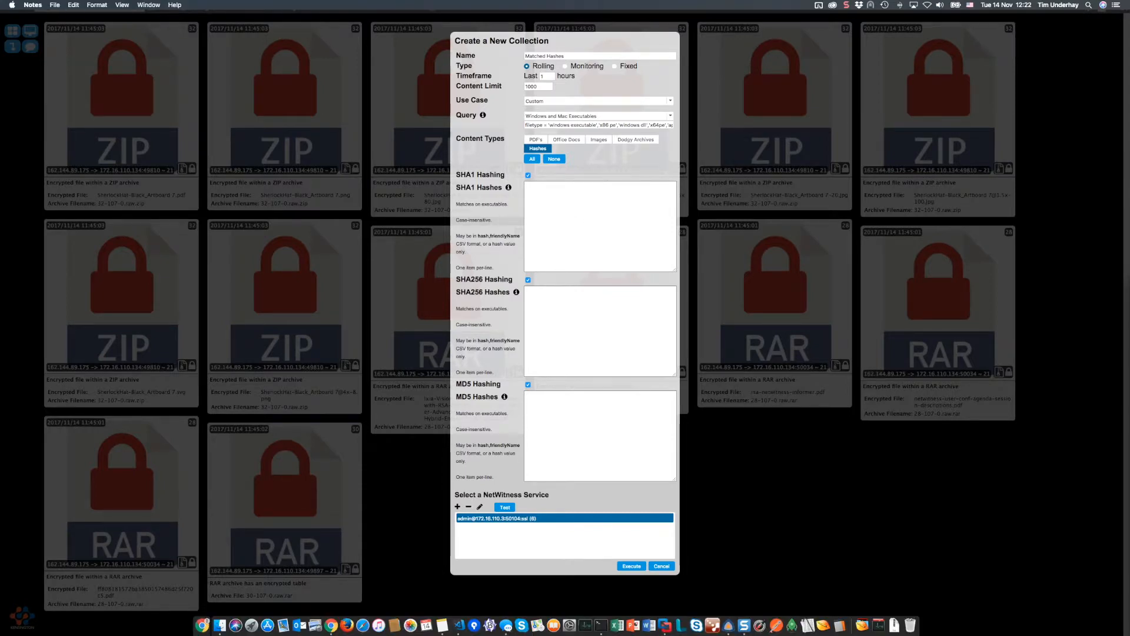
- Paste the procexp.exe SHA1, SHA256 and MD5 hashes into their lists and run Matched Hashes
{"action": "left_click", "coordinate": [577, 219]}
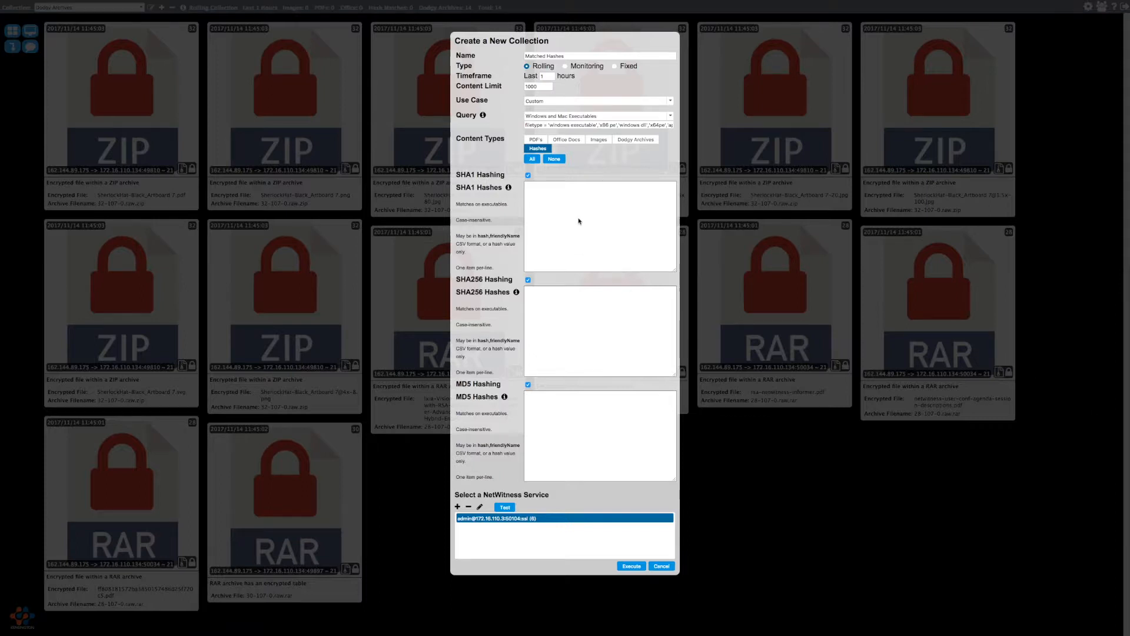
{"action": "type", "text": "d098e2d1d8532fb9a05ee10bbfd0b98304fd4d5e,procexp.exe"}
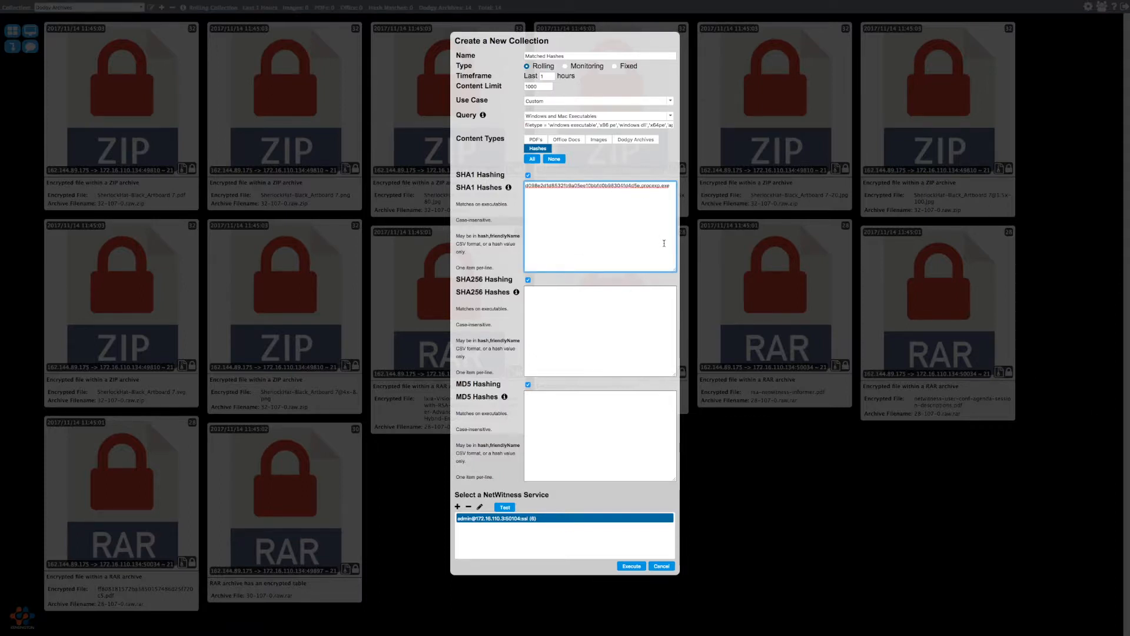
{"action": "double_click", "coordinate": [655, 185]}
{"action": "left_click", "coordinate": [560, 315]}
{"action": "key", "text": "super+v"}
{"action": "left_click", "coordinate": [604, 427]}
{"action": "key", "text": "super+v"}
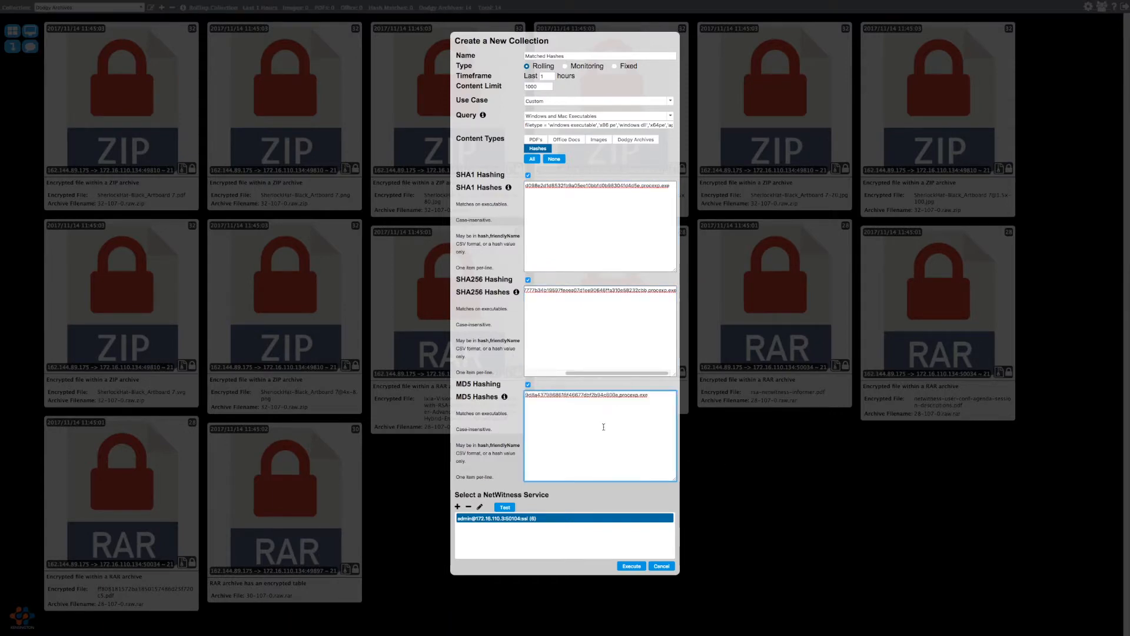
{"action": "left_click", "coordinate": [633, 567]}
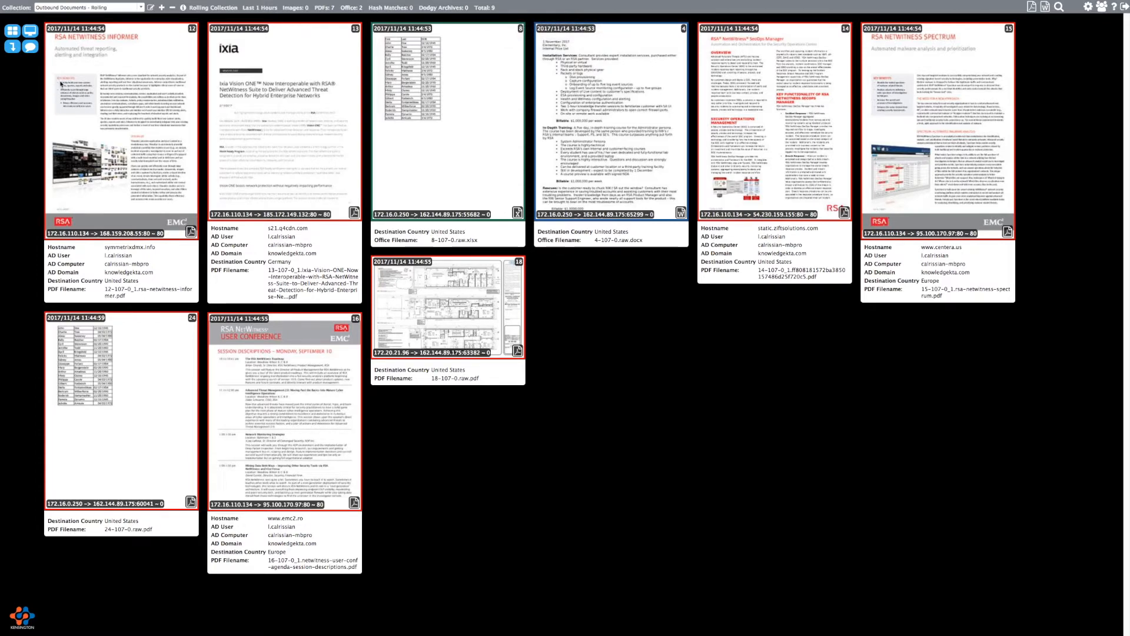
- Start a Monitoring-type collection named 'Monitoring' using Outbound Web Usage Monitoring, with a tweaked query expression
{"action": "left_click", "coordinate": [162, 8]}
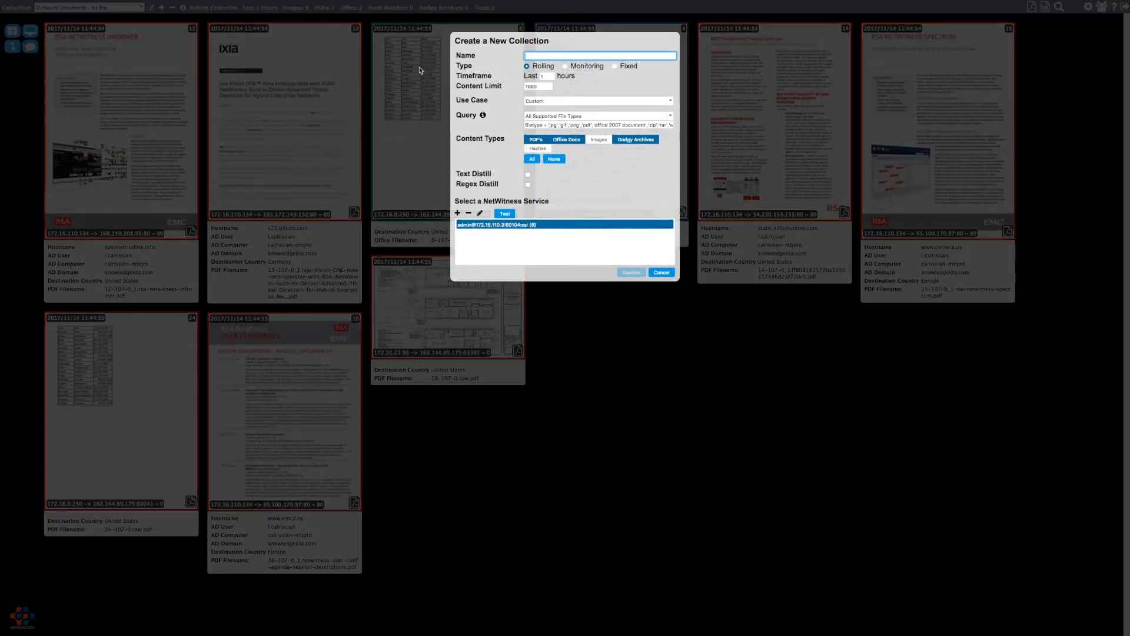
{"action": "type", "text": "Monitoring"}
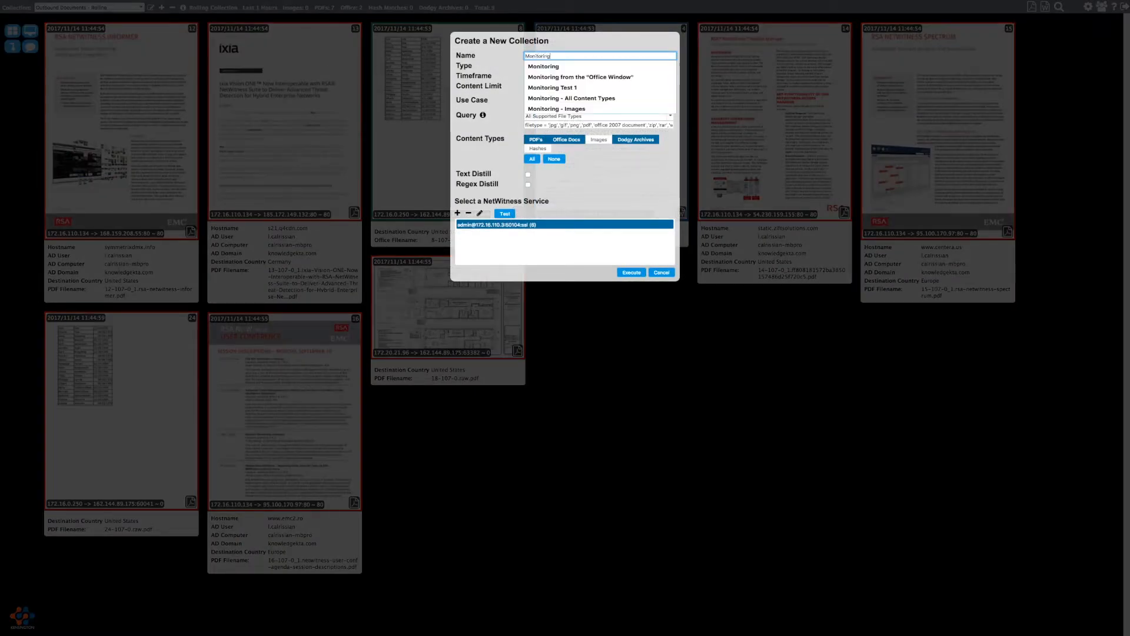
{"action": "left_click", "coordinate": [554, 50]}
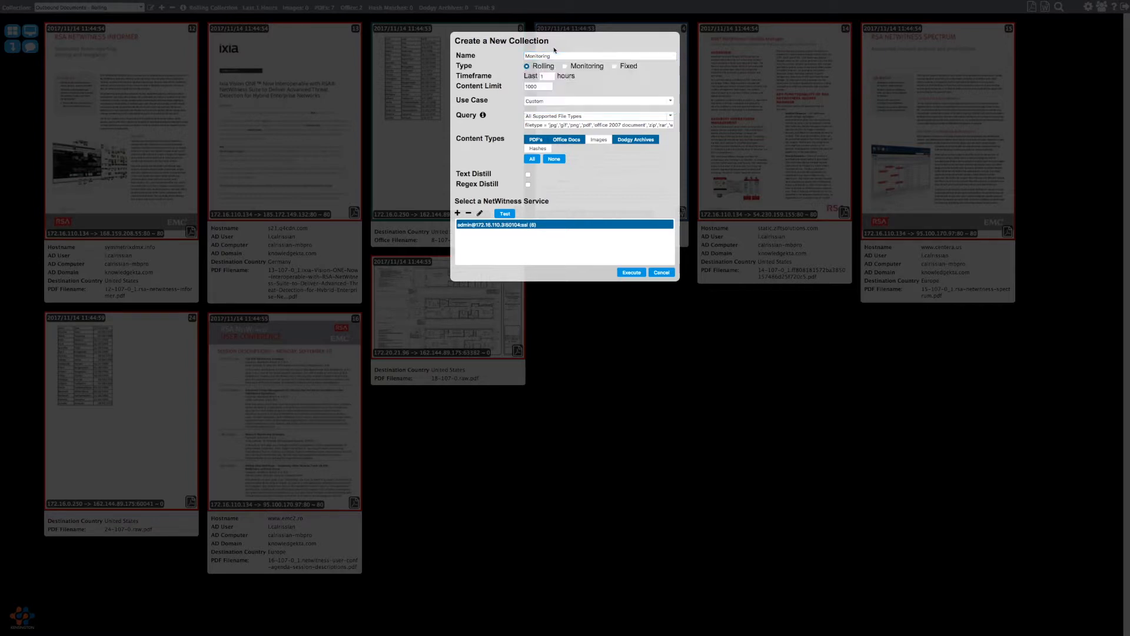
{"action": "left_click", "coordinate": [589, 65]}
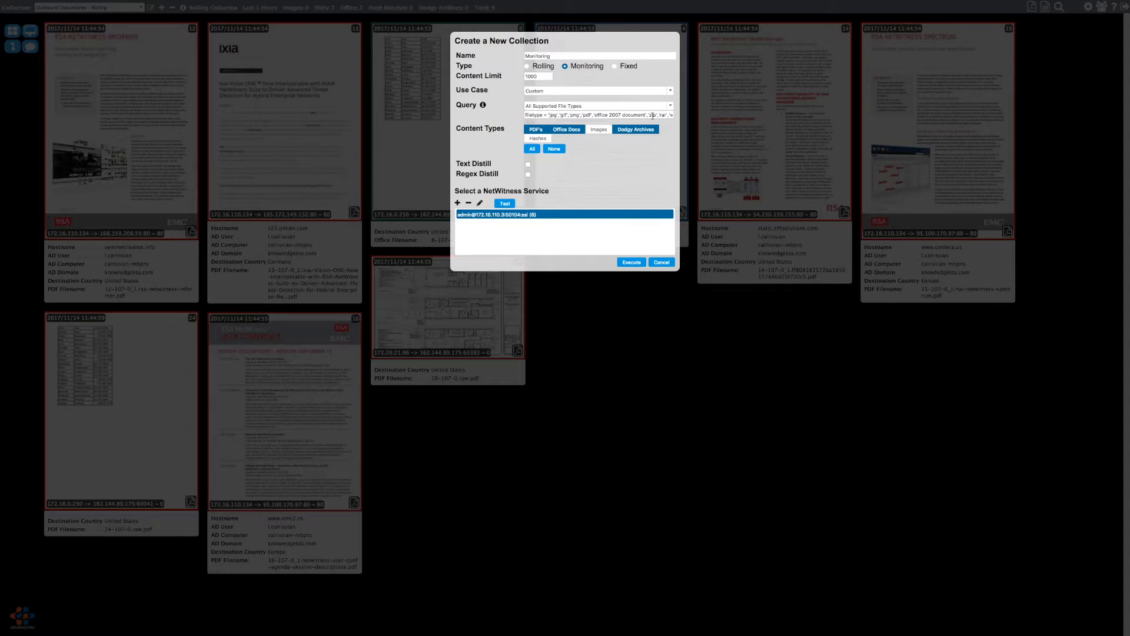
{"action": "left_click", "coordinate": [567, 92]}
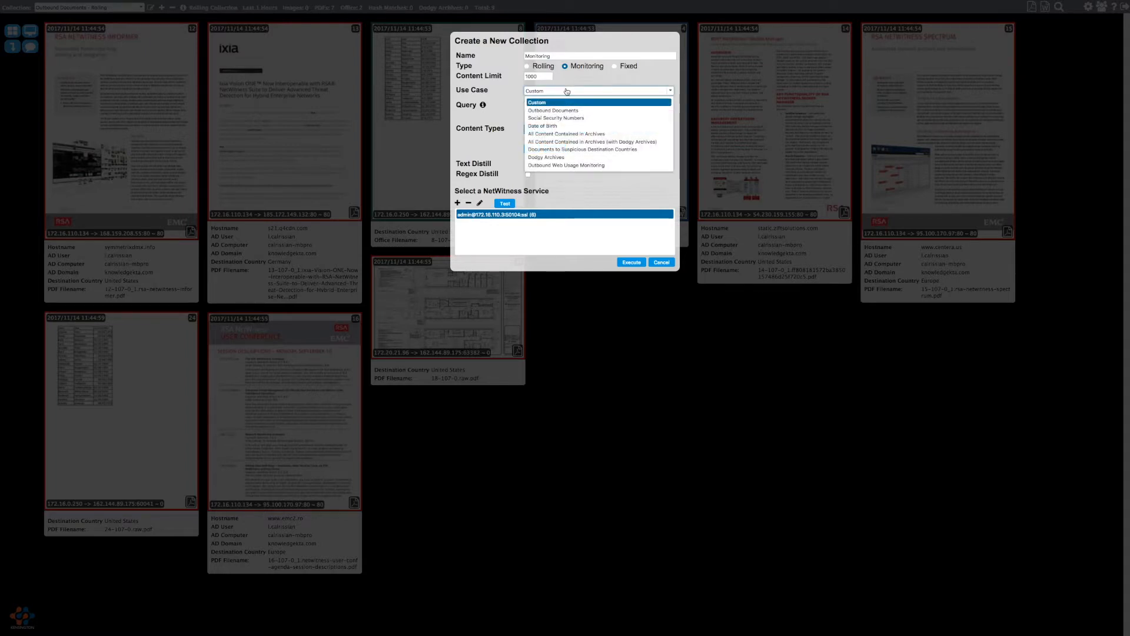
{"action": "left_click", "coordinate": [575, 166]}
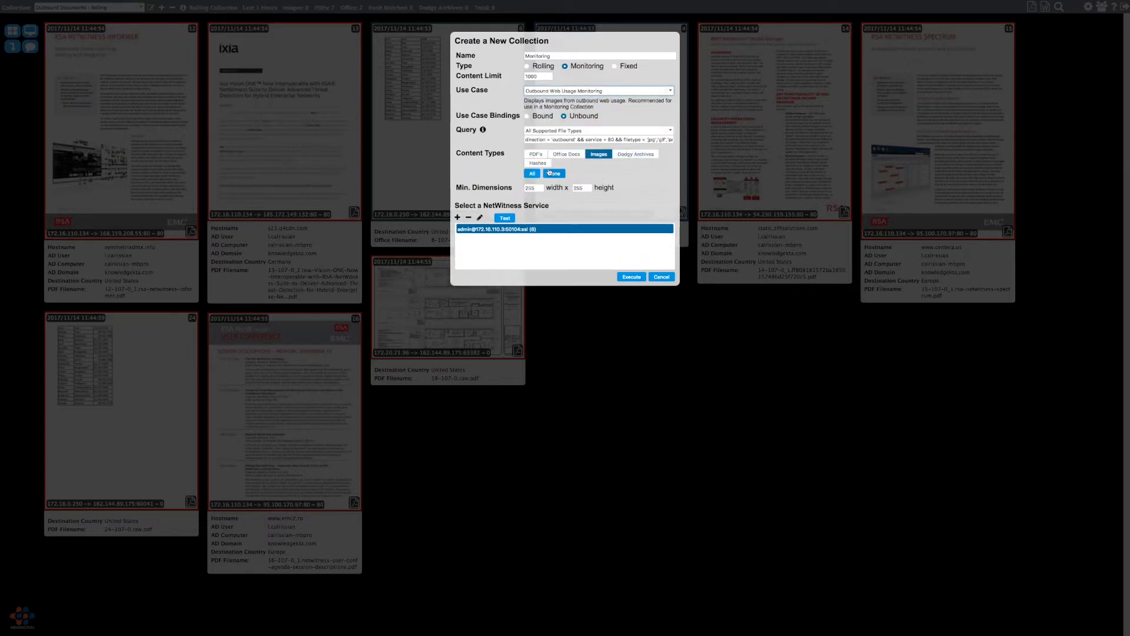
{"action": "left_click", "coordinate": [596, 140]}
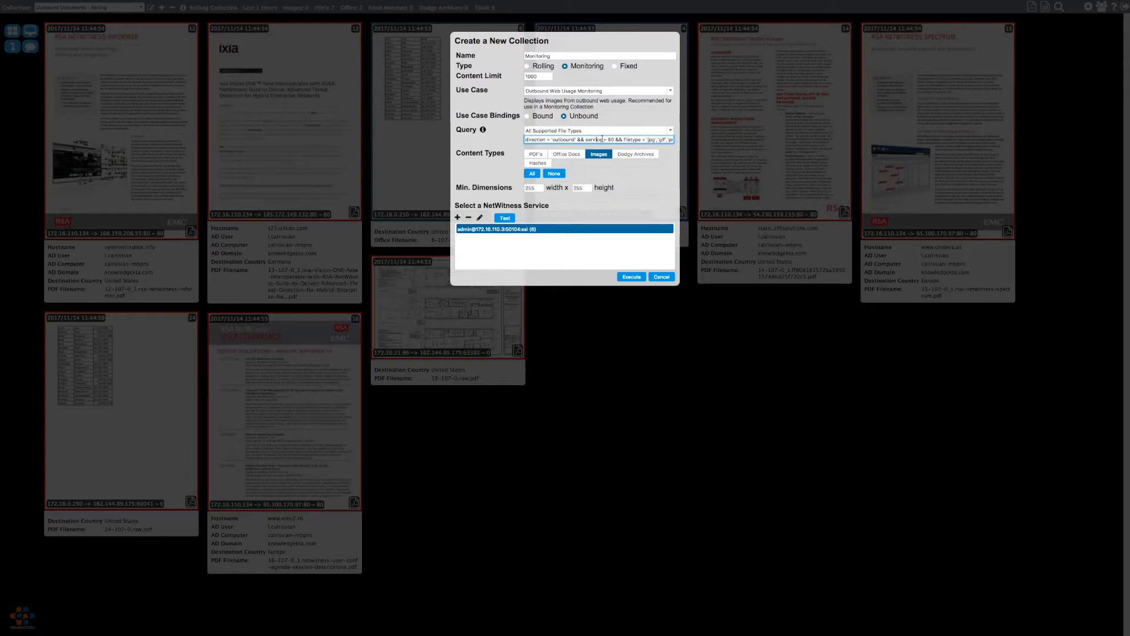
{"action": "left_click", "coordinate": [613, 139]}
{"action": "left_click", "coordinate": [637, 277]}
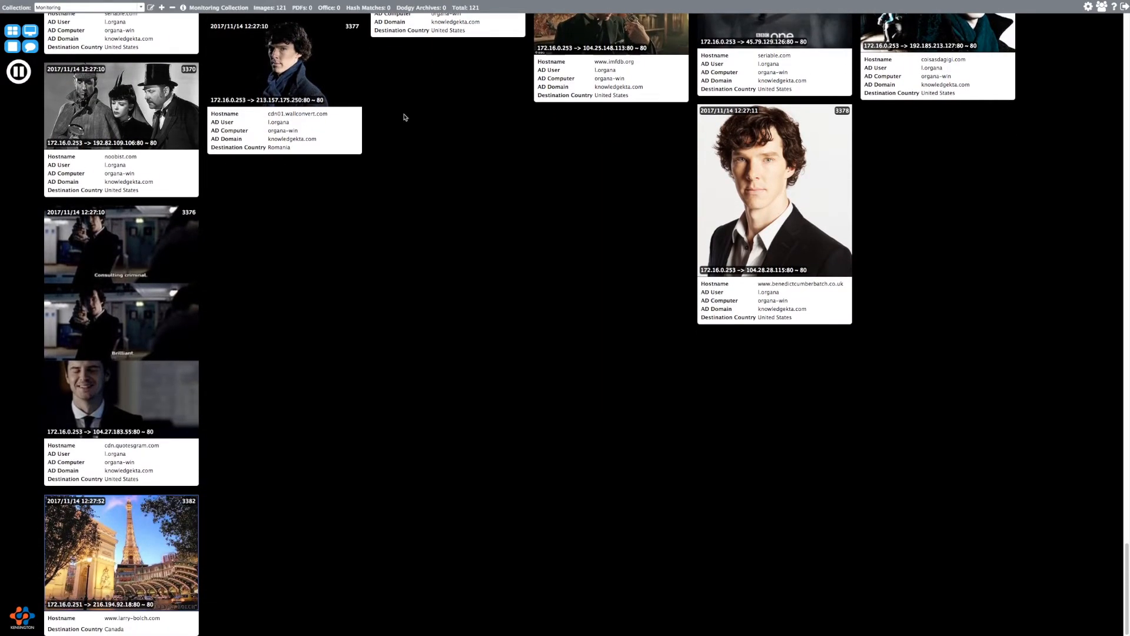
- Enlarge a portrait thumbnail to view session 3378's details, then close it
{"action": "left_click", "coordinate": [758, 213]}
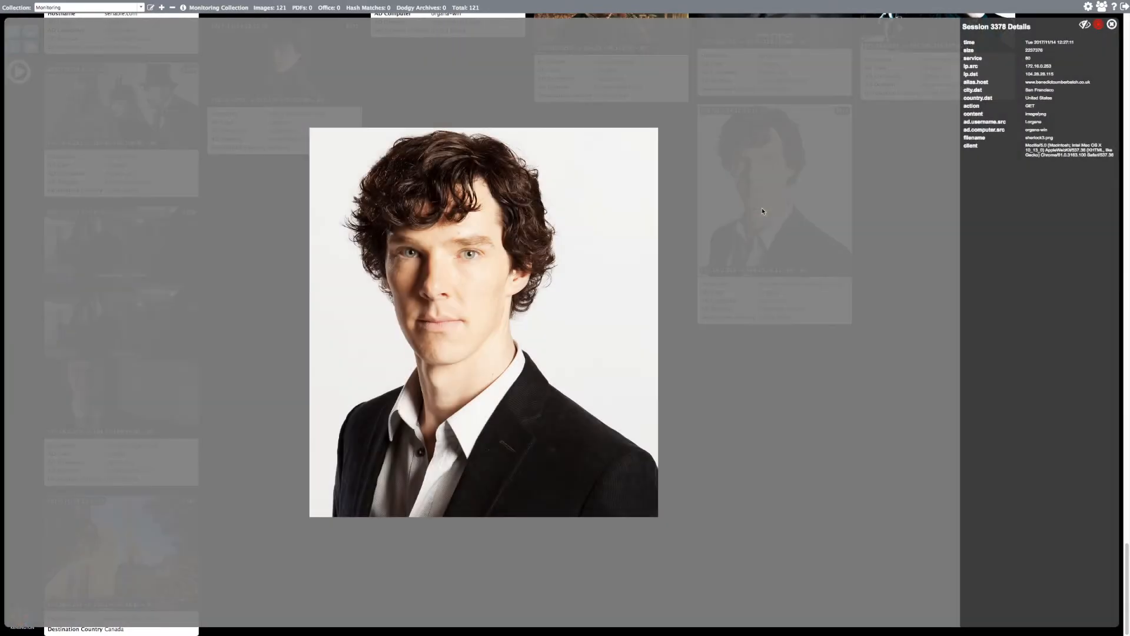
{"action": "left_click", "coordinate": [1111, 25]}
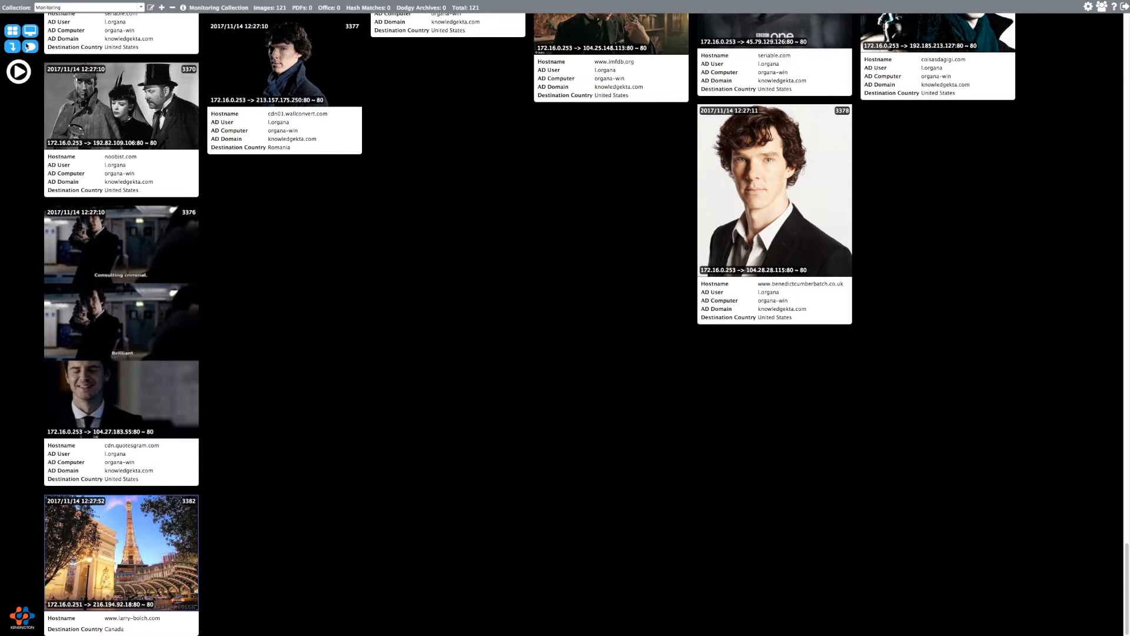
- Resume the Monitoring feed until new web images arrive, then pause it again
{"action": "left_click", "coordinate": [19, 73]}
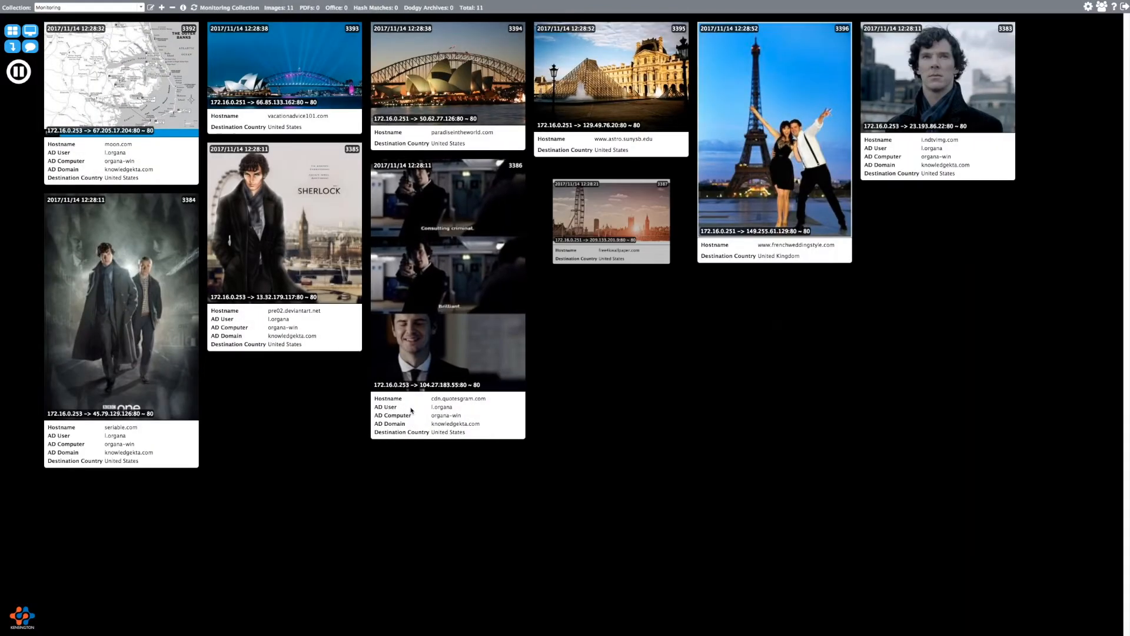
{"action": "left_click", "coordinate": [13, 47]}
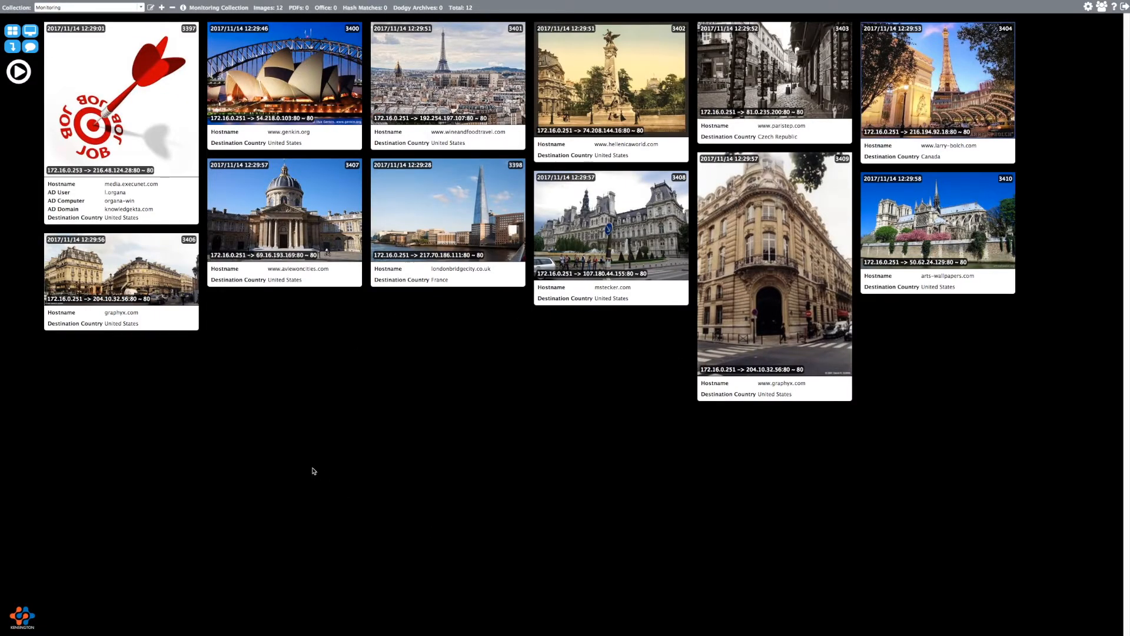
{"action": "left_click", "coordinate": [91, 8]}
- Switch to Outbound Documents - Rolling and bring up the display layout options
{"action": "left_click", "coordinate": [92, 21]}
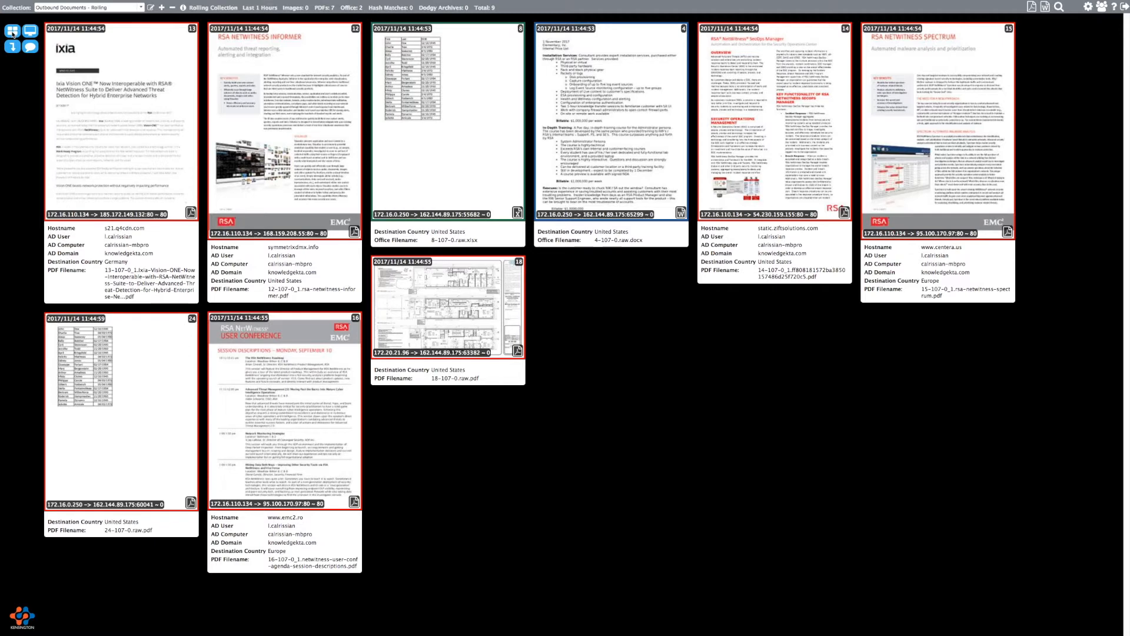
{"action": "left_click", "coordinate": [13, 33]}
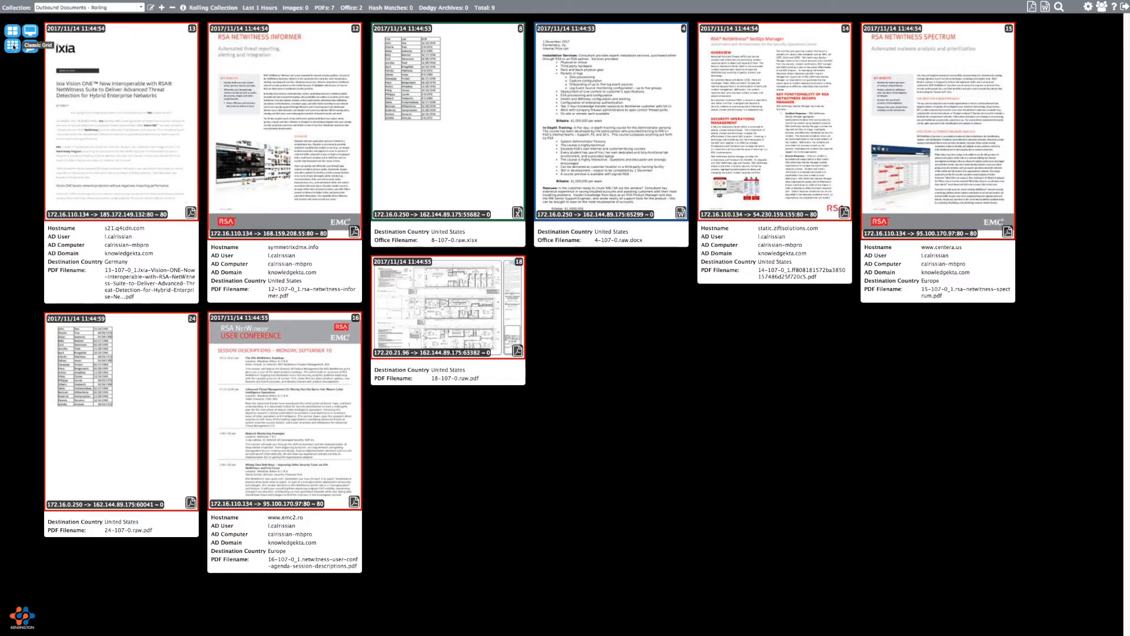
- Switch to the 3D view, centre the document row, and zoom into the fourth and fifth PDFs
{"action": "left_click", "coordinate": [13, 46]}
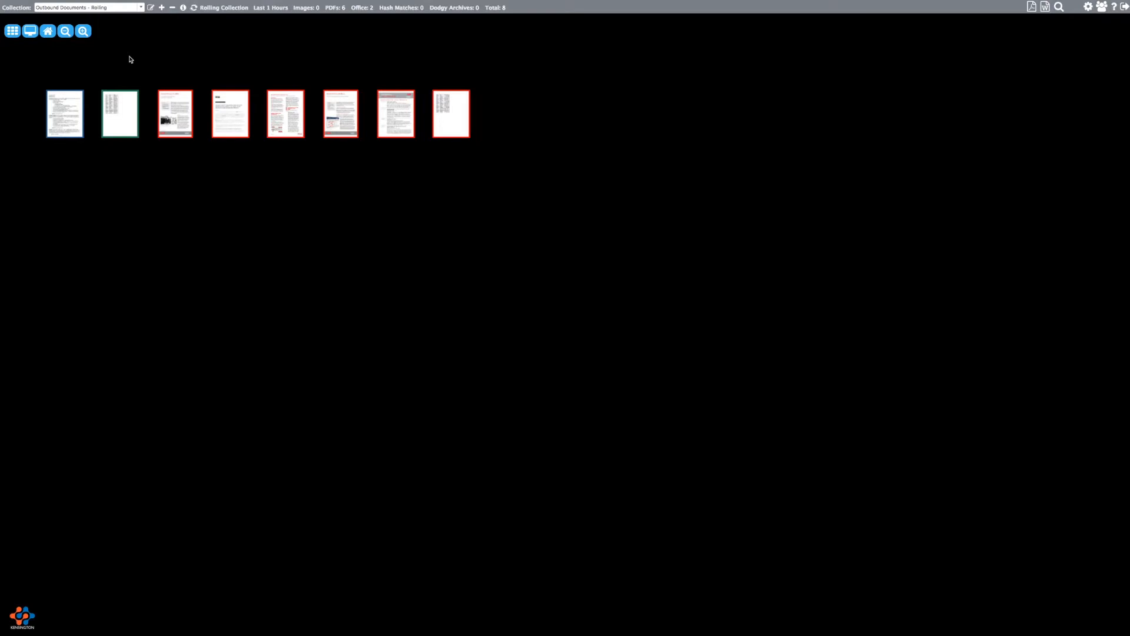
{"action": "left_click_drag", "start_coordinate": [129, 57], "coordinate": [366, 184]}
{"action": "left_click_drag", "start_coordinate": [461, 269], "coordinate": [463, 350]}
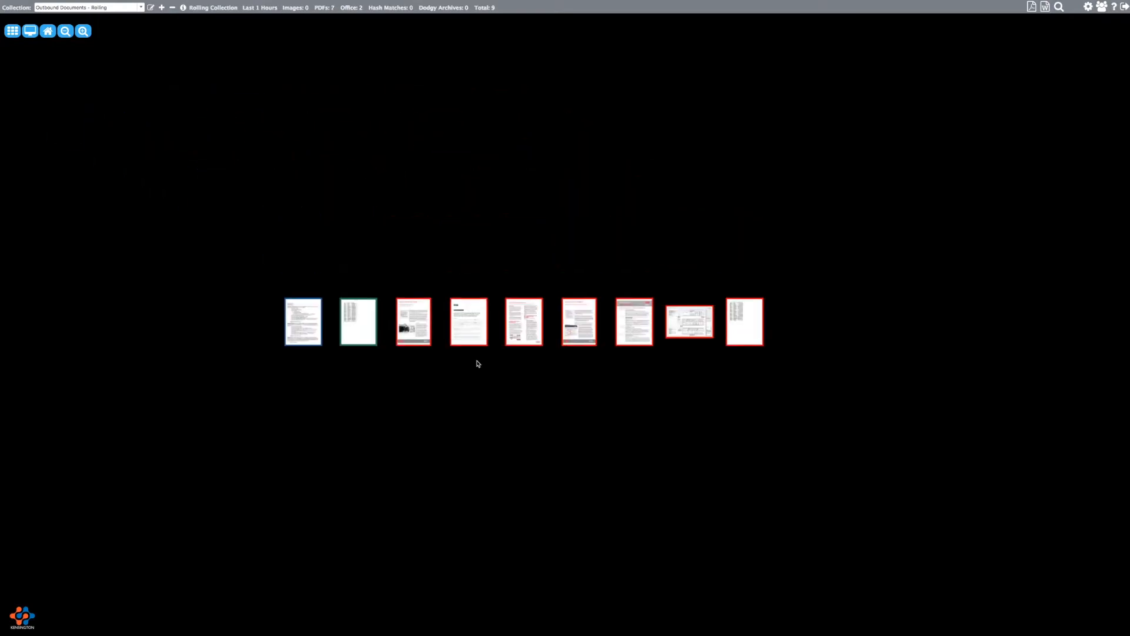
{"action": "left_click", "coordinate": [462, 322]}
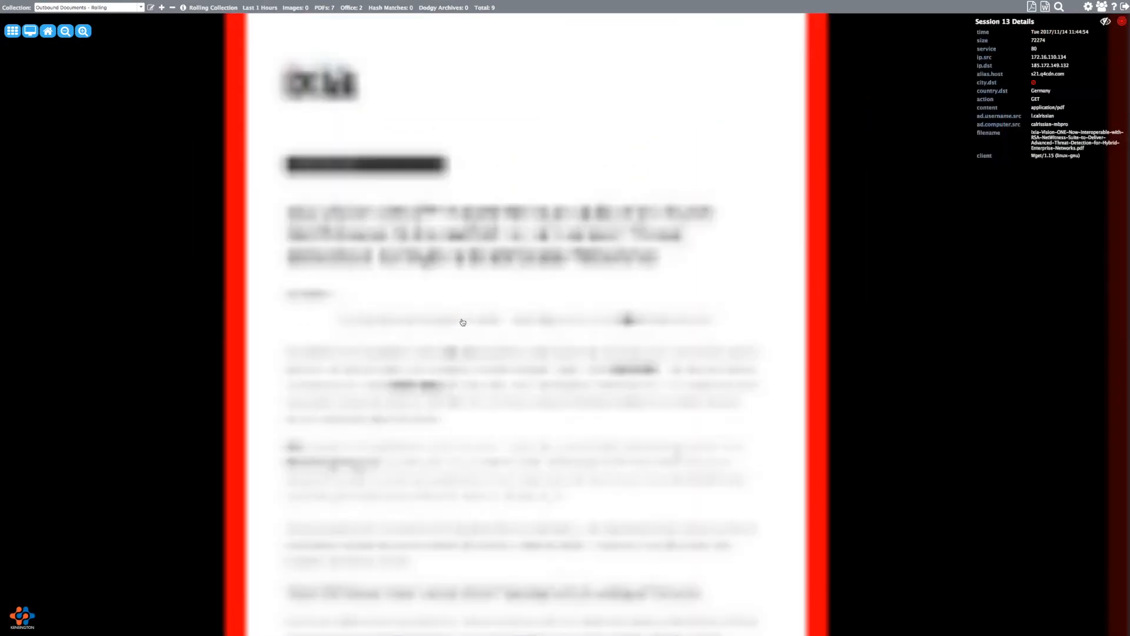
{"action": "left_click", "coordinate": [463, 322]}
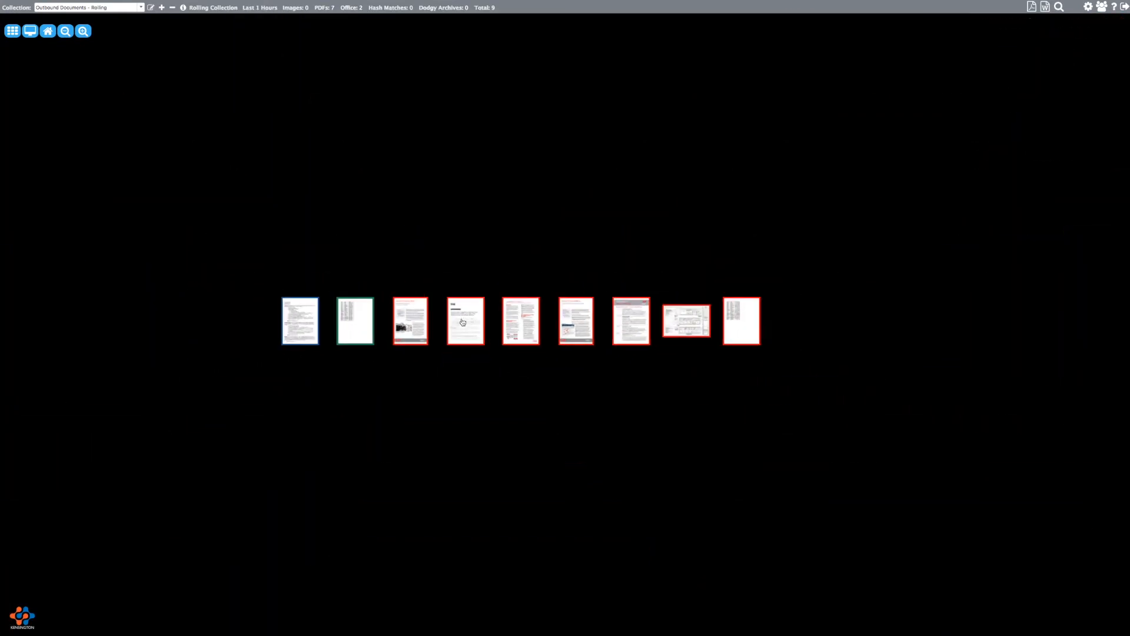
{"action": "left_click", "coordinate": [532, 318]}
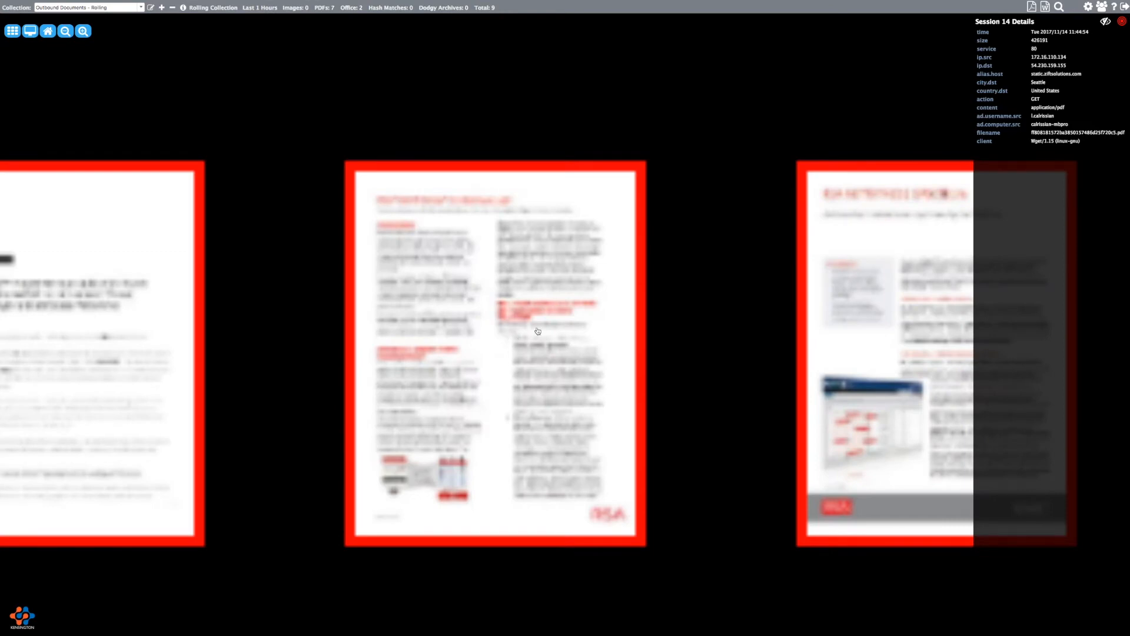
- Drag the carousel to the blueprint, expand and collapse Session 18's full metadata, then continue
{"action": "left_click_drag", "start_coordinate": [596, 273], "coordinate": [214, 265]}
{"action": "left_click_drag", "start_coordinate": [545, 284], "coordinate": [179, 262]}
{"action": "left_click_drag", "start_coordinate": [729, 263], "coordinate": [538, 268]}
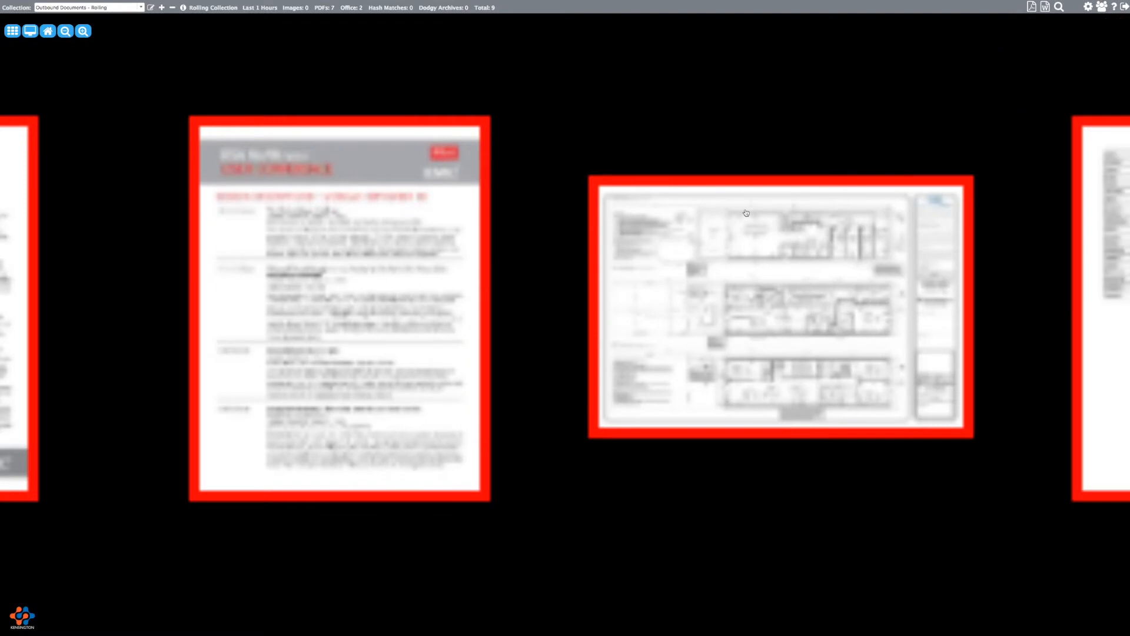
{"action": "left_click_drag", "start_coordinate": [731, 296], "coordinate": [471, 287]}
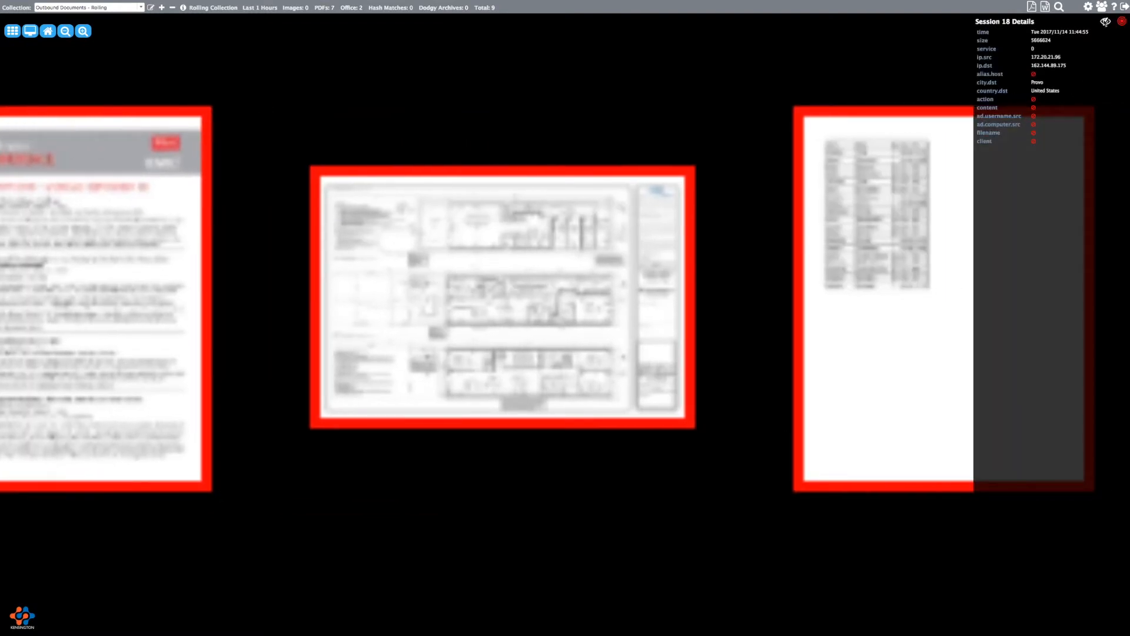
{"action": "left_click", "coordinate": [1105, 22]}
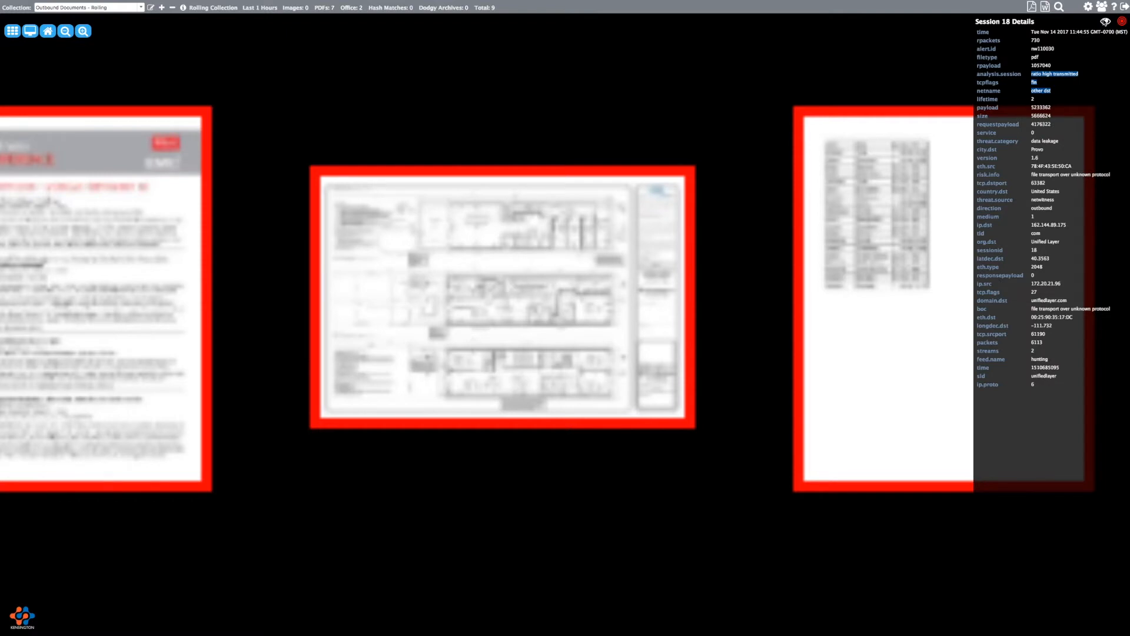
{"action": "left_click", "coordinate": [1106, 21]}
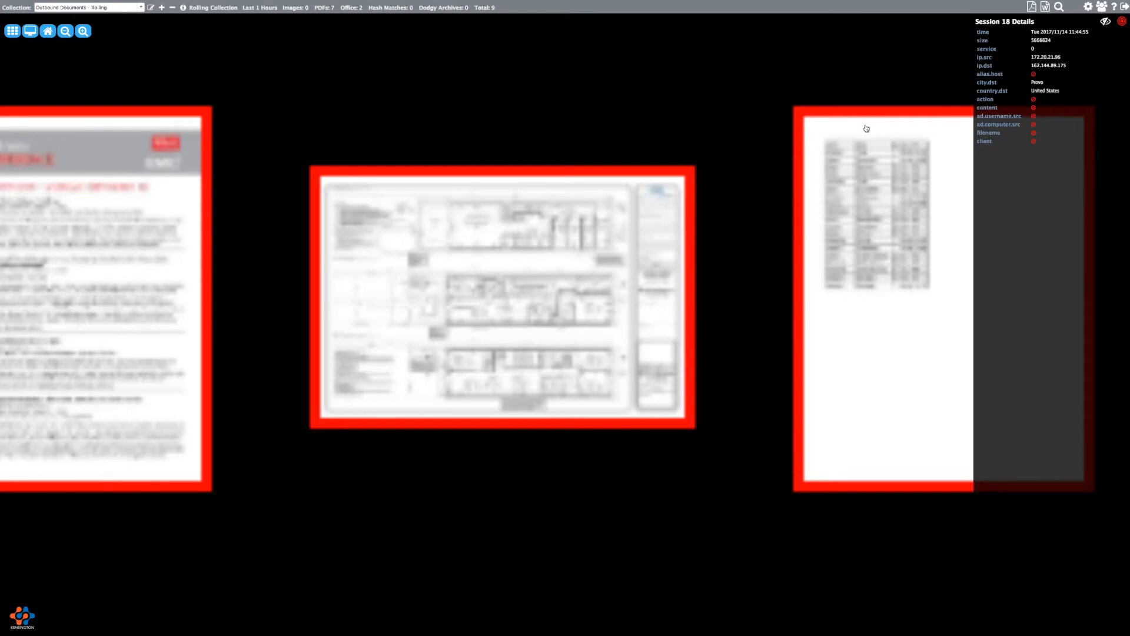
{"action": "left_click_drag", "start_coordinate": [565, 231], "coordinate": [1070, 219]}
{"action": "scroll", "coordinate": [542, 196], "scroll_direction": "down", "scroll_amount": 5}
- Leave Chrome full screen, show the collection full screen in Firefox, and enlarge the RSA NetWitness Informer document
{"action": "key", "text": "Escape"}
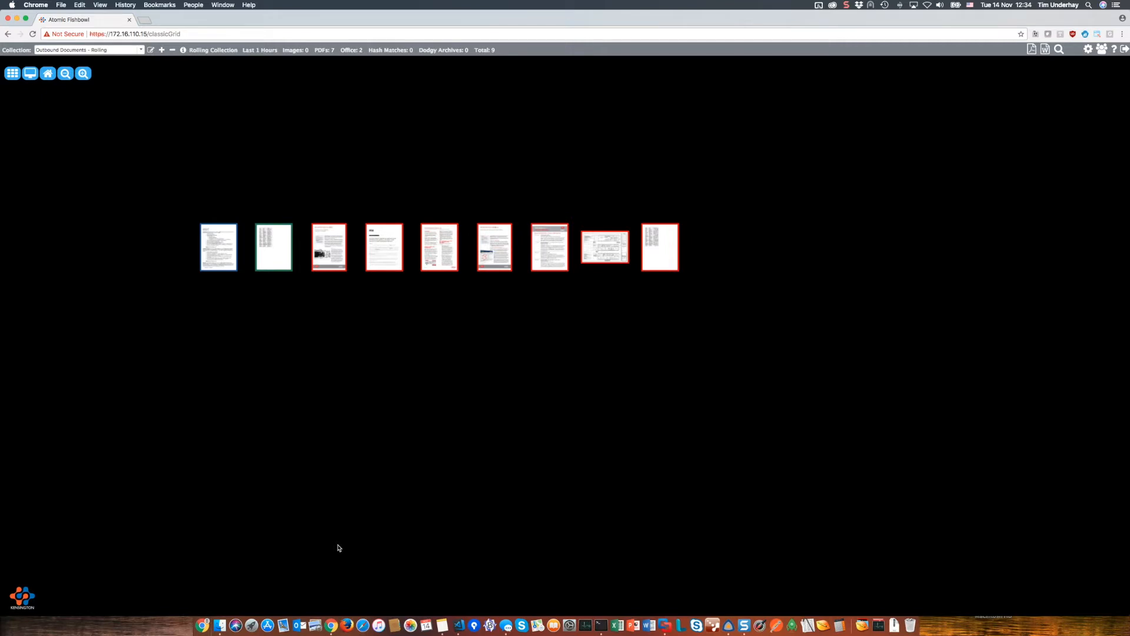
{"action": "left_click", "coordinate": [347, 625]}
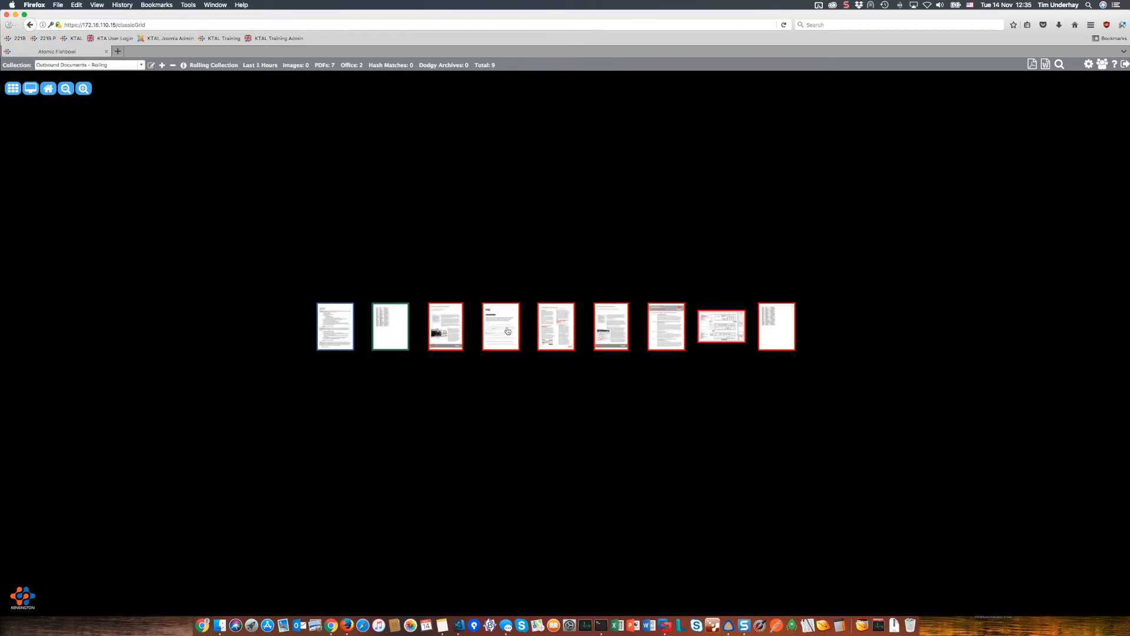
{"action": "left_click", "coordinate": [32, 88]}
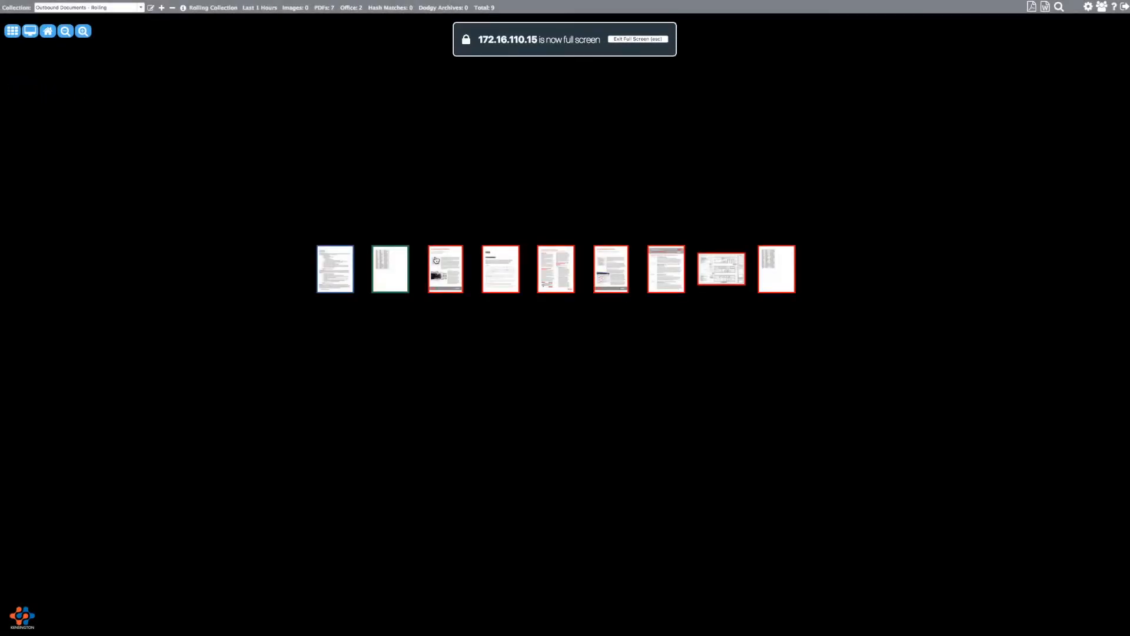
{"action": "left_click", "coordinate": [441, 263]}
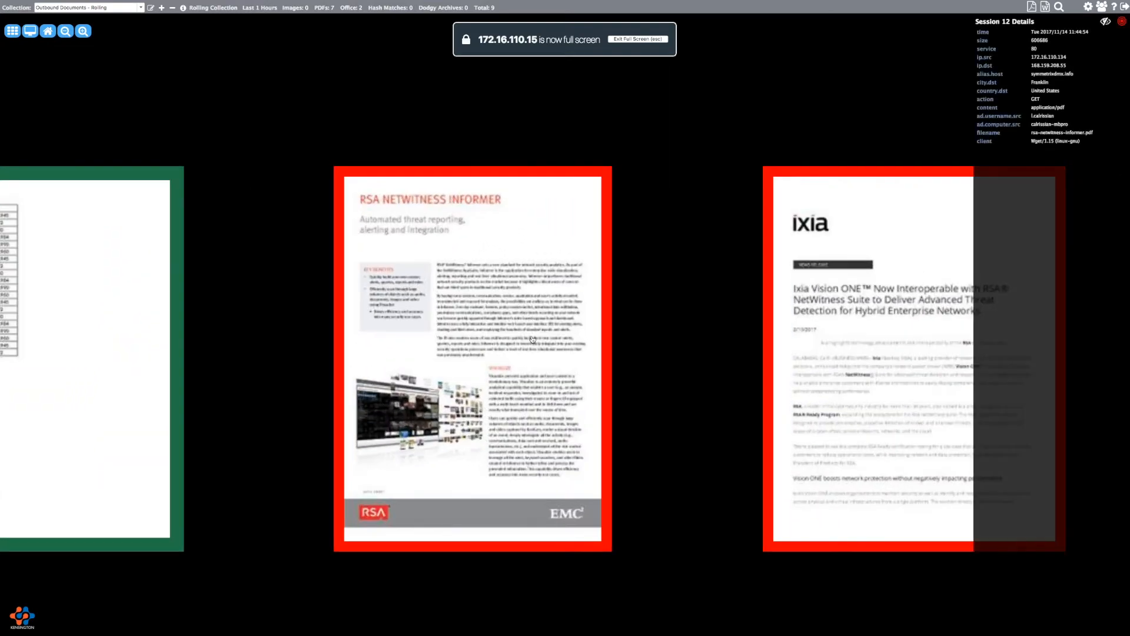
- Pan the carousel past the Ixia and RSA SecOps Manager documents to the RSA NetWitness Spectrum page
{"action": "left_click_drag", "start_coordinate": [533, 340], "coordinate": [523, 305]}
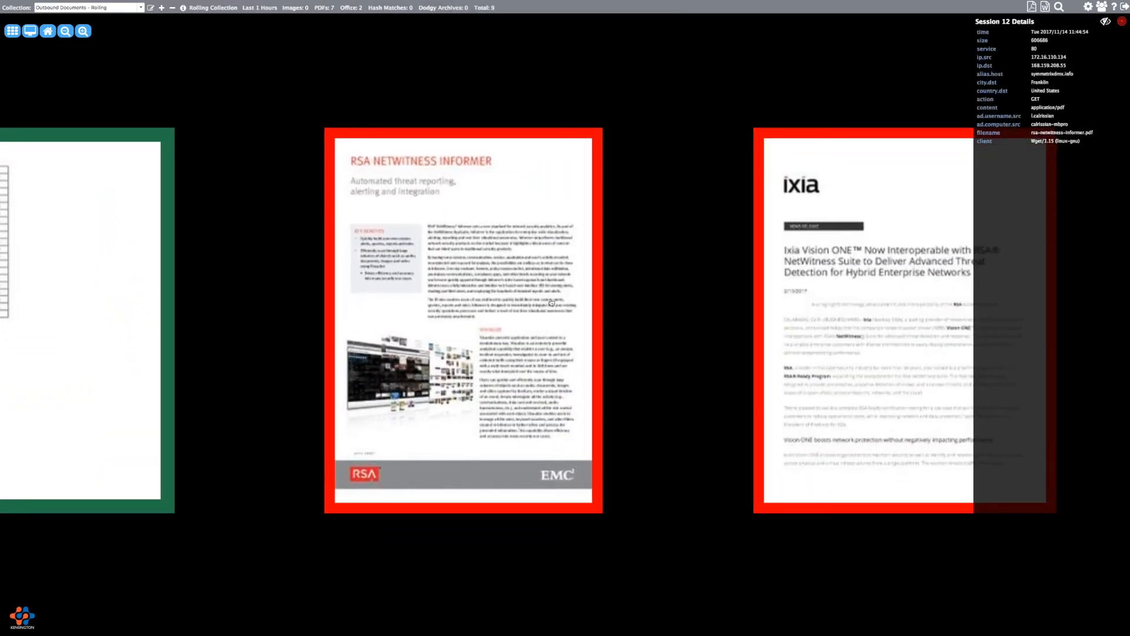
{"action": "left_click_drag", "start_coordinate": [597, 307], "coordinate": [395, 278]}
{"action": "scroll", "coordinate": [395, 277], "scroll_direction": "up", "scroll_amount": 6}
{"action": "scroll", "coordinate": [465, 286], "scroll_direction": "down", "scroll_amount": 7}
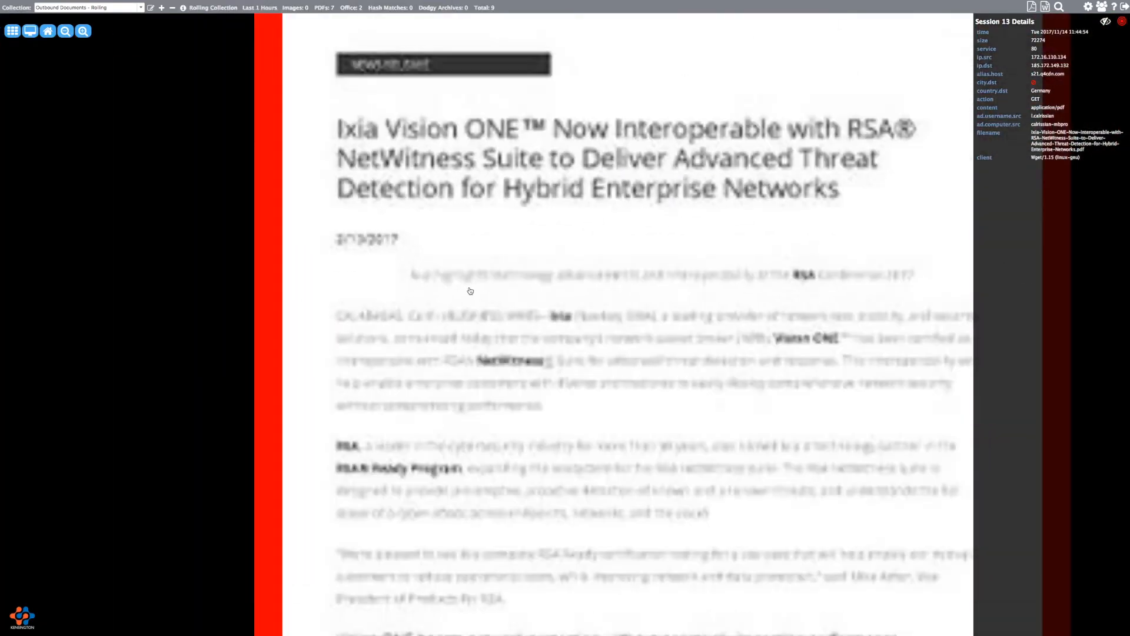
{"action": "left_click_drag", "start_coordinate": [611, 334], "coordinate": [306, 325]}
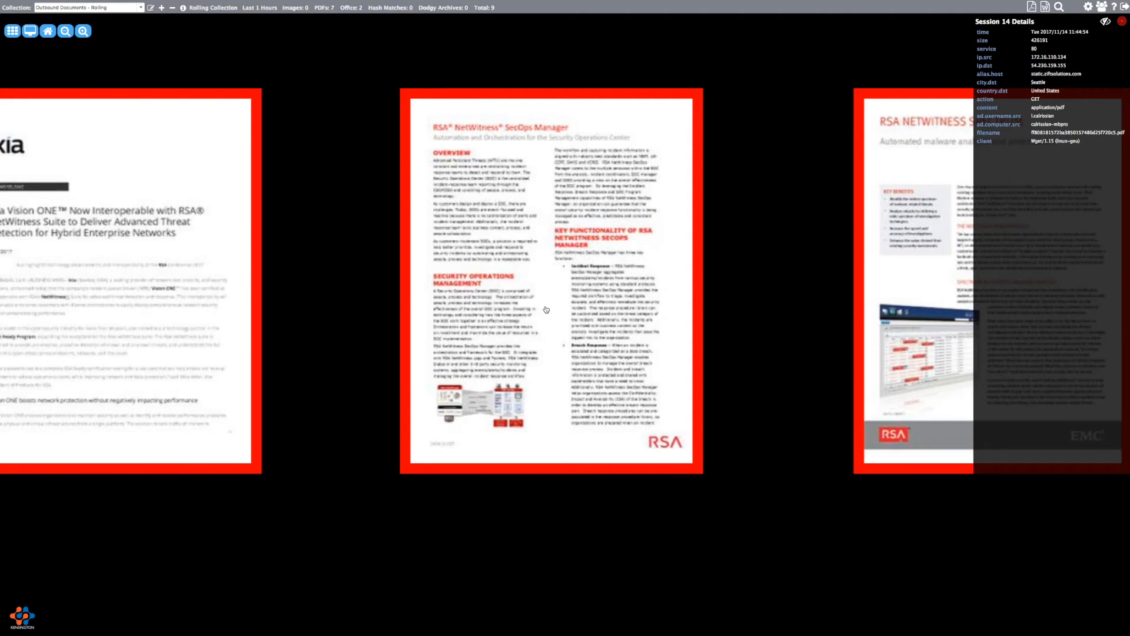
{"action": "left_click_drag", "start_coordinate": [536, 307], "coordinate": [420, 284]}
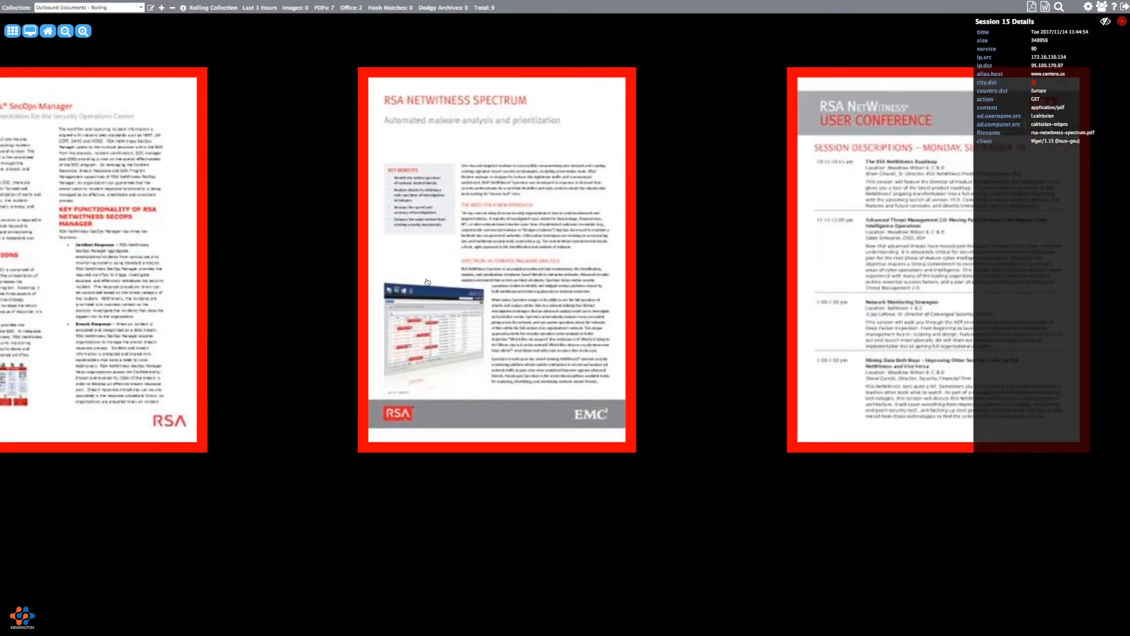
{"action": "scroll", "coordinate": [424, 273], "scroll_direction": "down", "scroll_amount": 4}
{"action": "scroll", "coordinate": [424, 274], "scroll_direction": "up", "scroll_amount": 4}
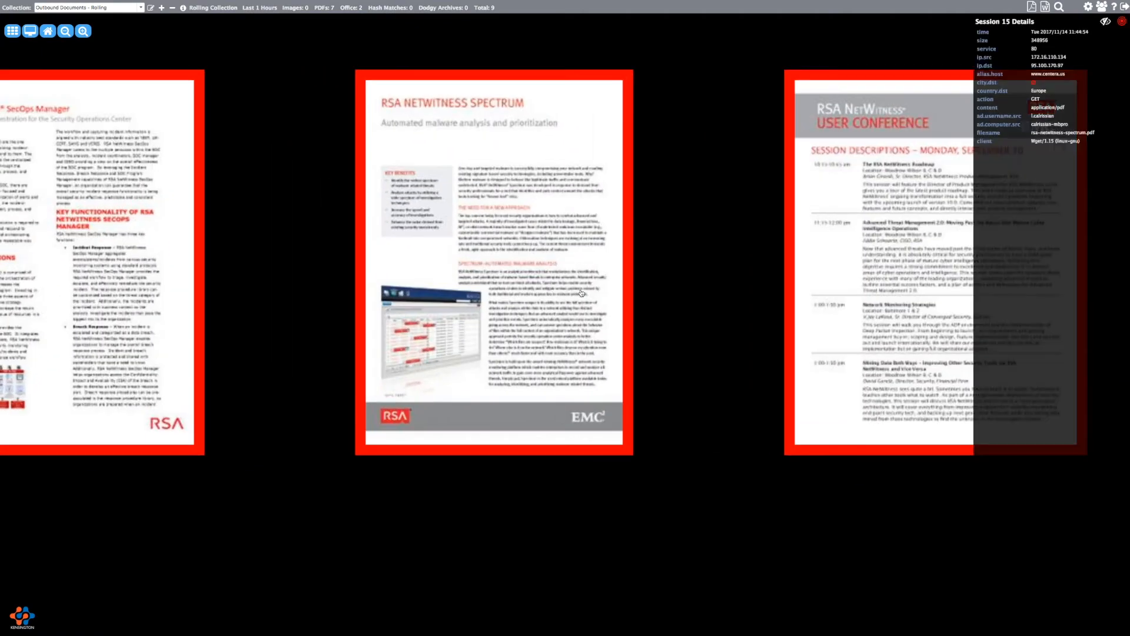
- View the NetWitness Spectrum PDF at full size, close it, and restore the full-screen row
{"action": "left_click", "coordinate": [495, 272]}
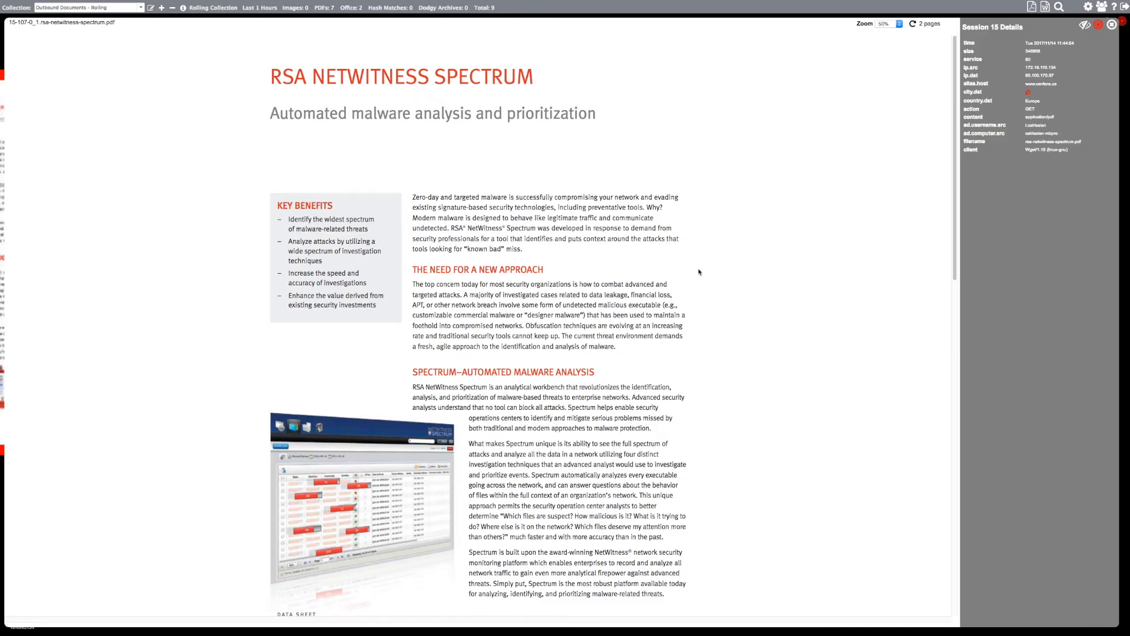
{"action": "key", "text": "Escape"}
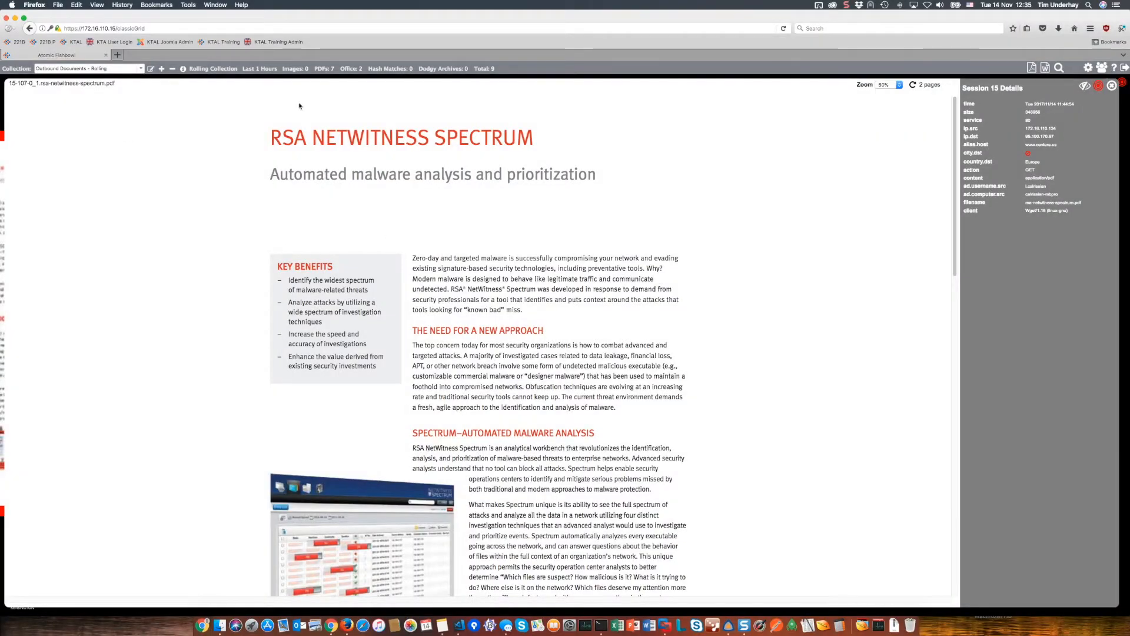
{"action": "left_click", "coordinate": [1111, 85]}
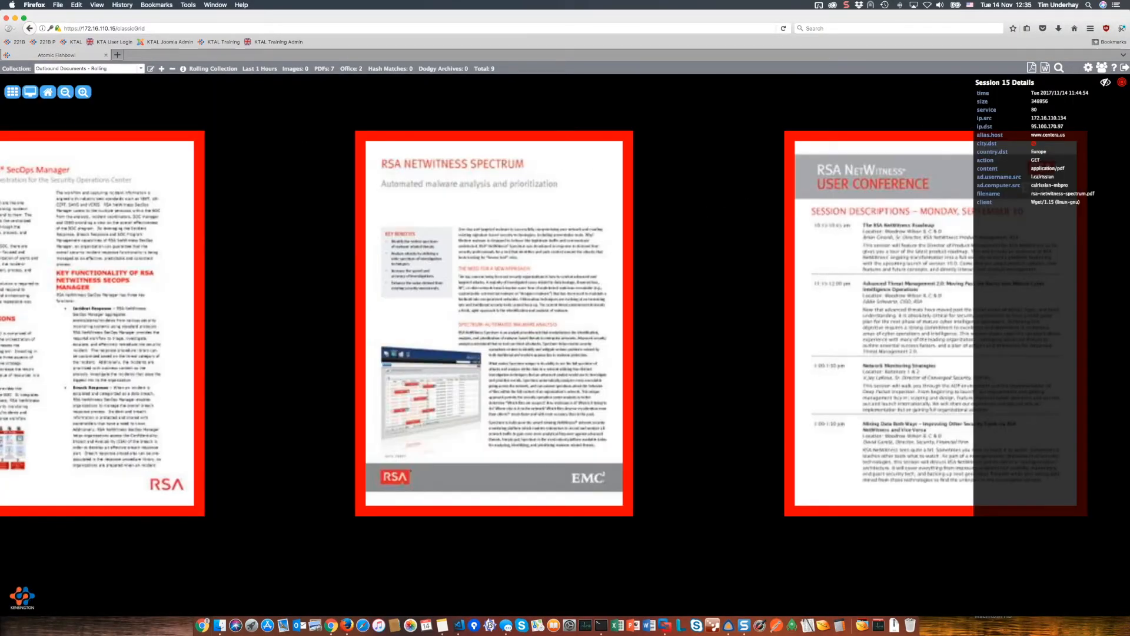
{"action": "left_click", "coordinate": [29, 94]}
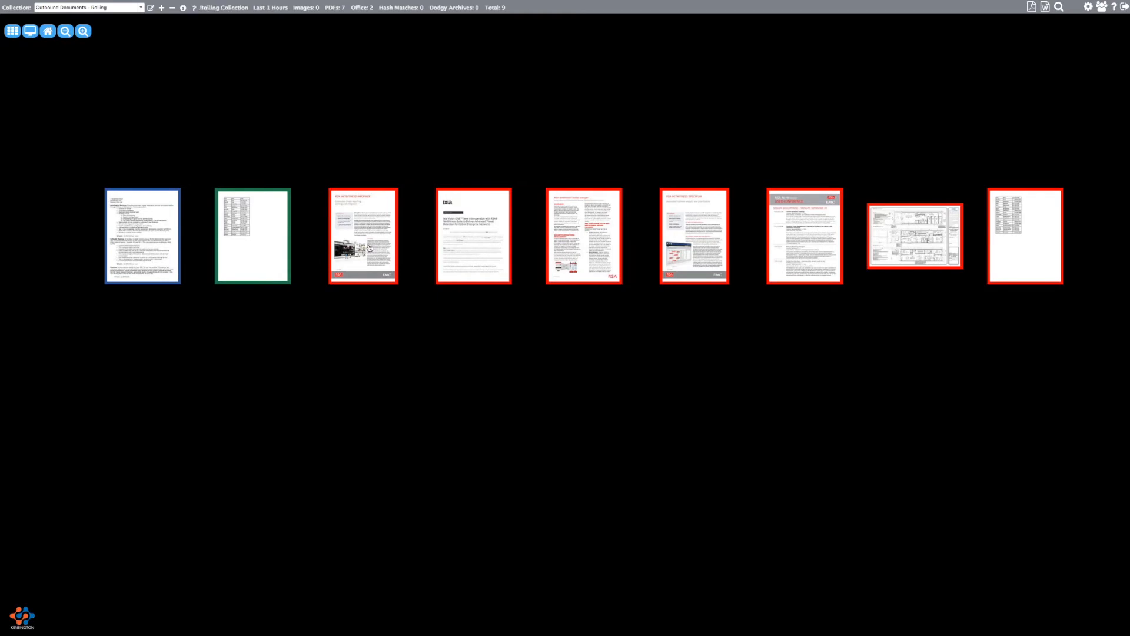
- Open the 8-107-0.raw.xlsx name and birth-date spreadsheet for a full view, then close it
{"action": "scroll", "coordinate": [359, 237], "scroll_direction": "up", "scroll_amount": 3}
{"action": "left_click_drag", "start_coordinate": [356, 237], "coordinate": [493, 246]}
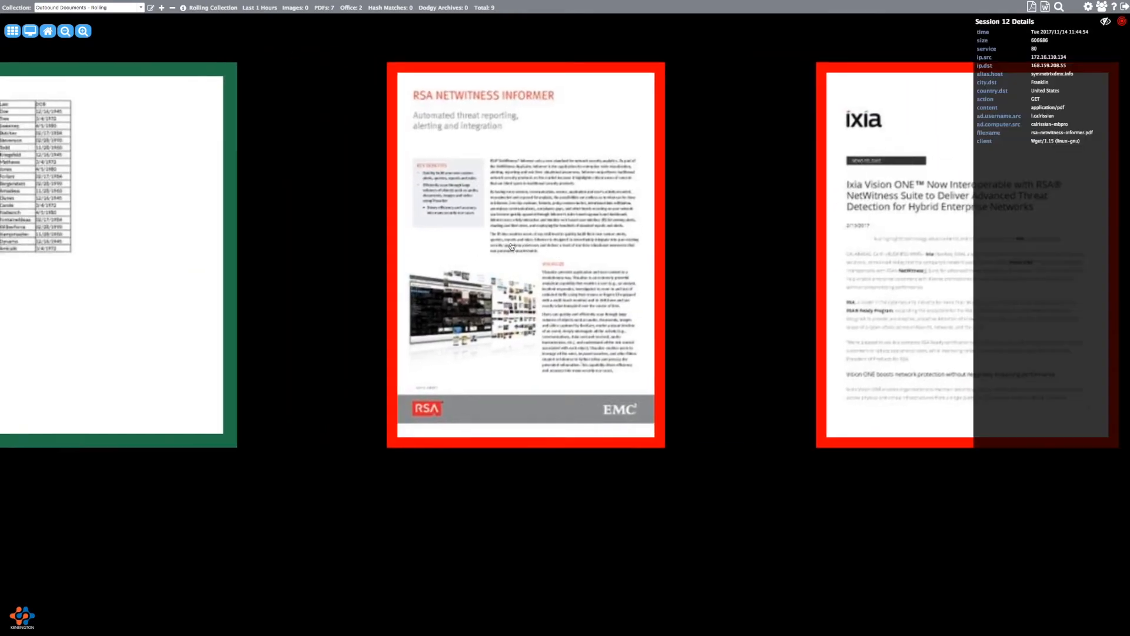
{"action": "left_click_drag", "start_coordinate": [392, 232], "coordinate": [812, 237]}
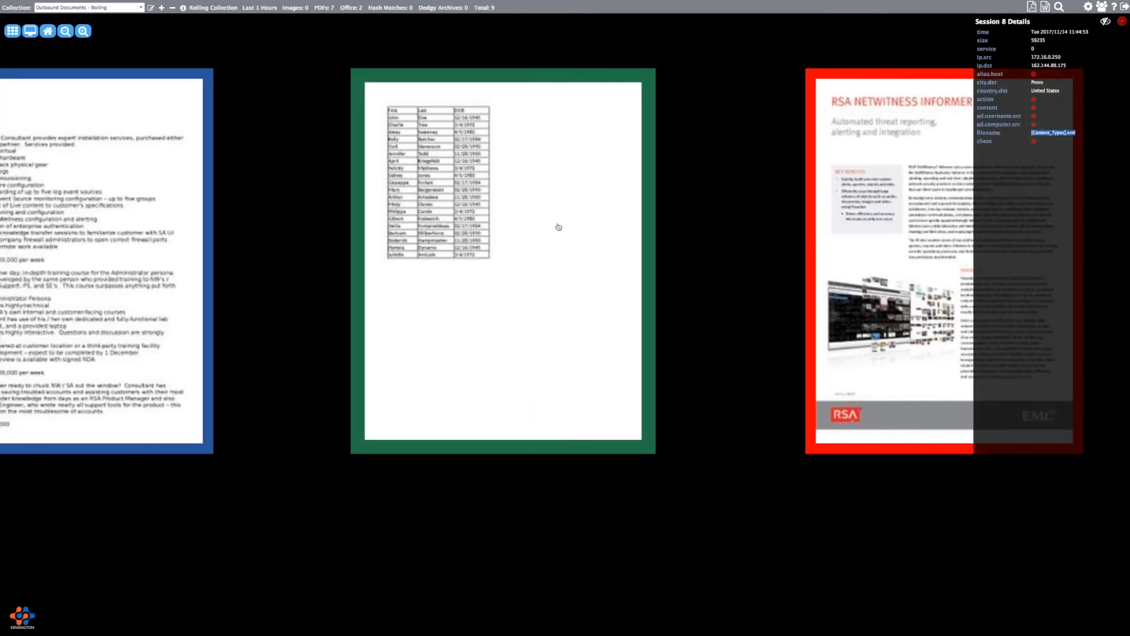
{"action": "left_click", "coordinate": [517, 224]}
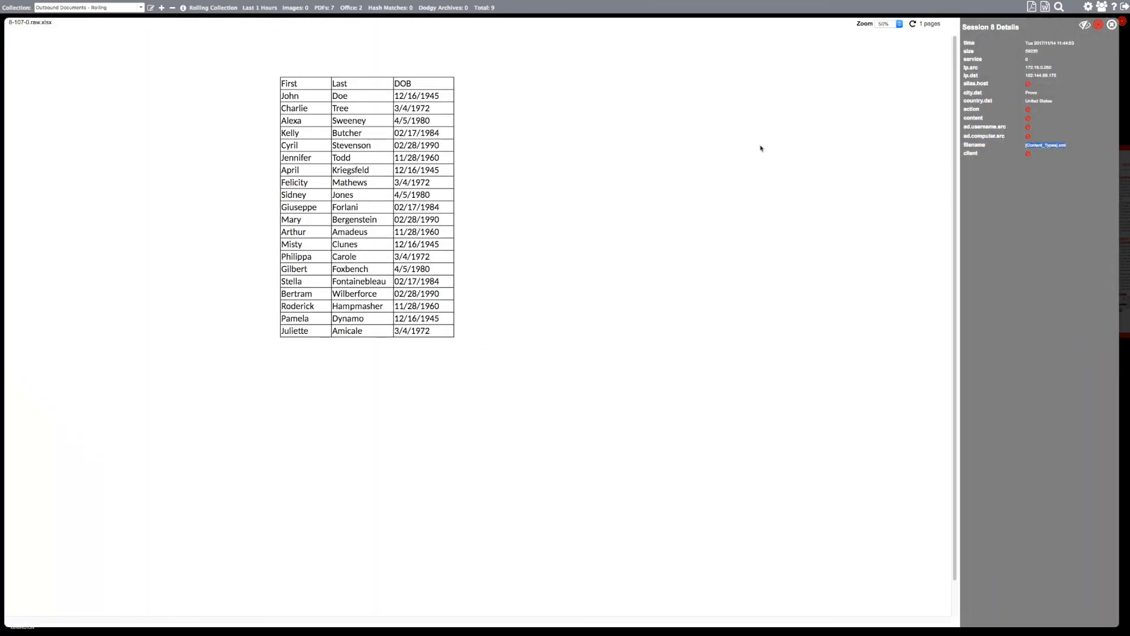
{"action": "left_click", "coordinate": [1111, 25]}
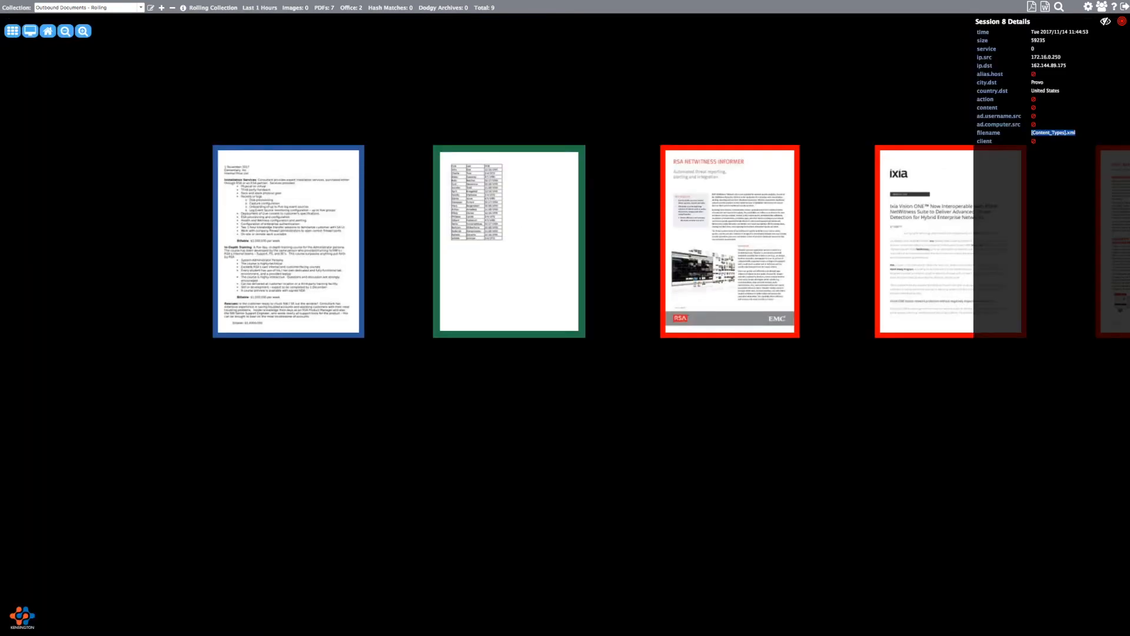
- Reset to the starting thumbnail row and zoom out on the nine documents
{"action": "left_click", "coordinate": [50, 32]}
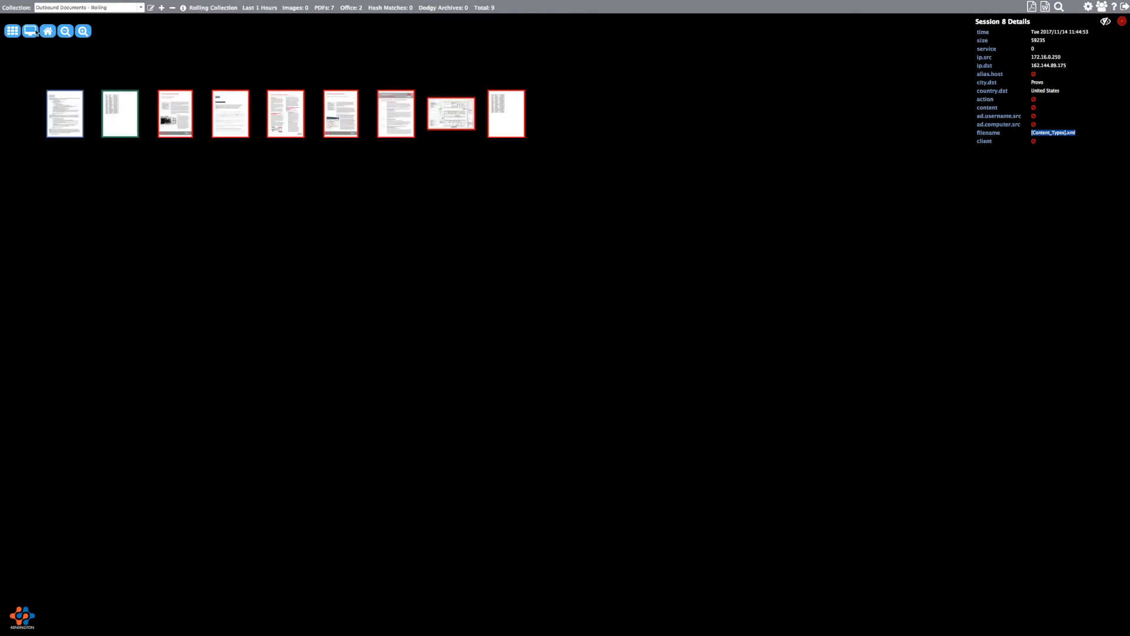
{"action": "left_click", "coordinate": [66, 33]}
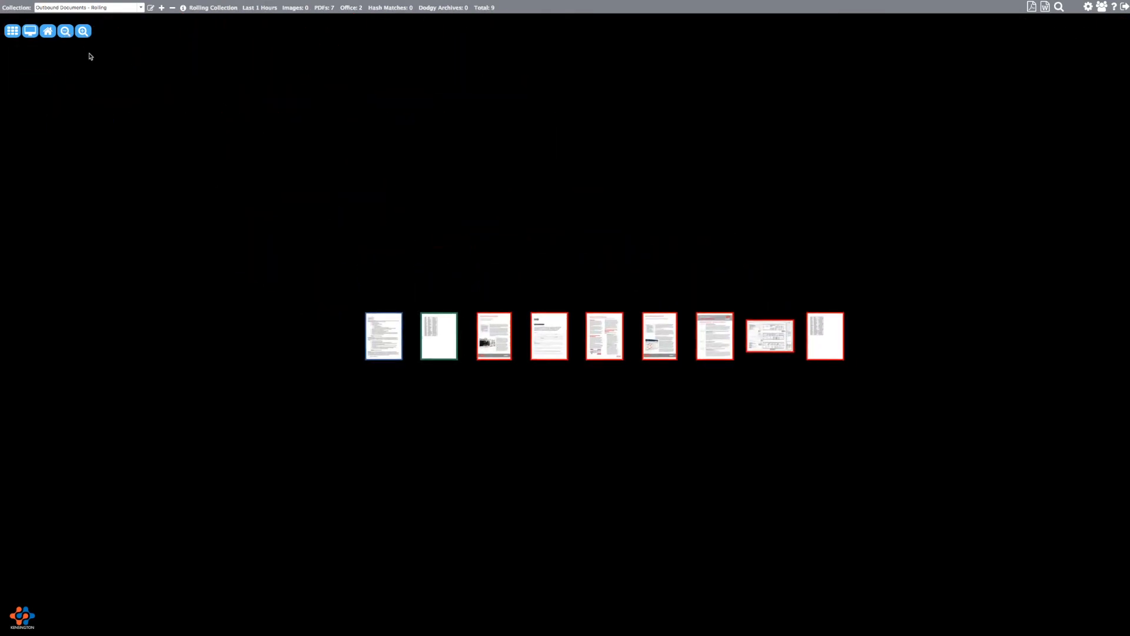
{"action": "left_click", "coordinate": [85, 31]}
{"action": "left_click", "coordinate": [67, 31]}
{"action": "scroll", "coordinate": [459, 216], "scroll_direction": "down", "scroll_amount": 2}
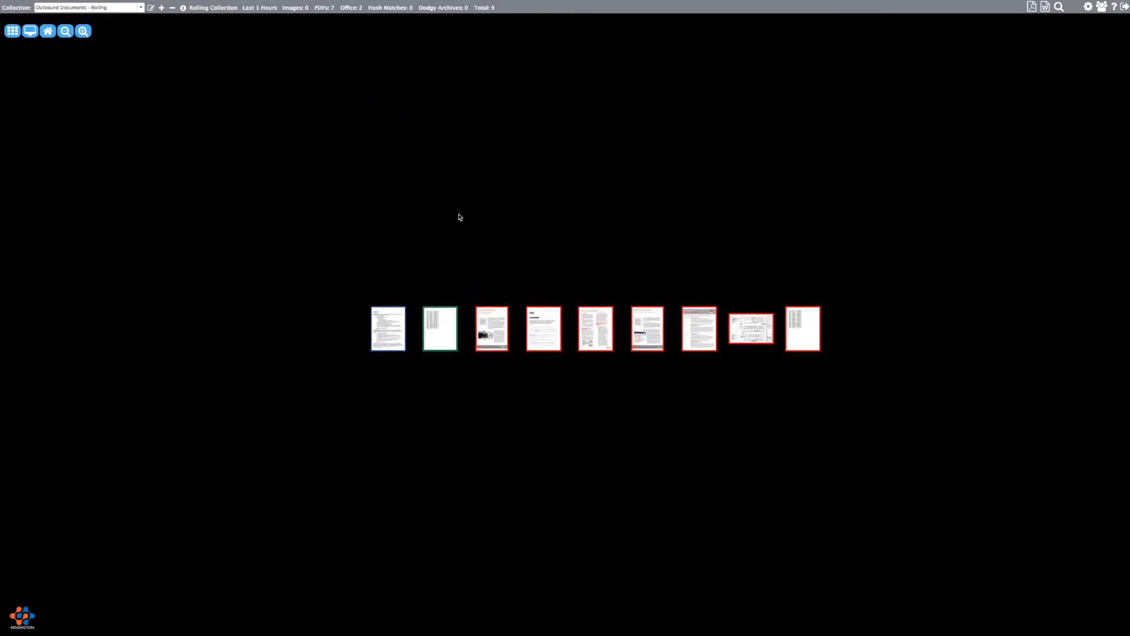